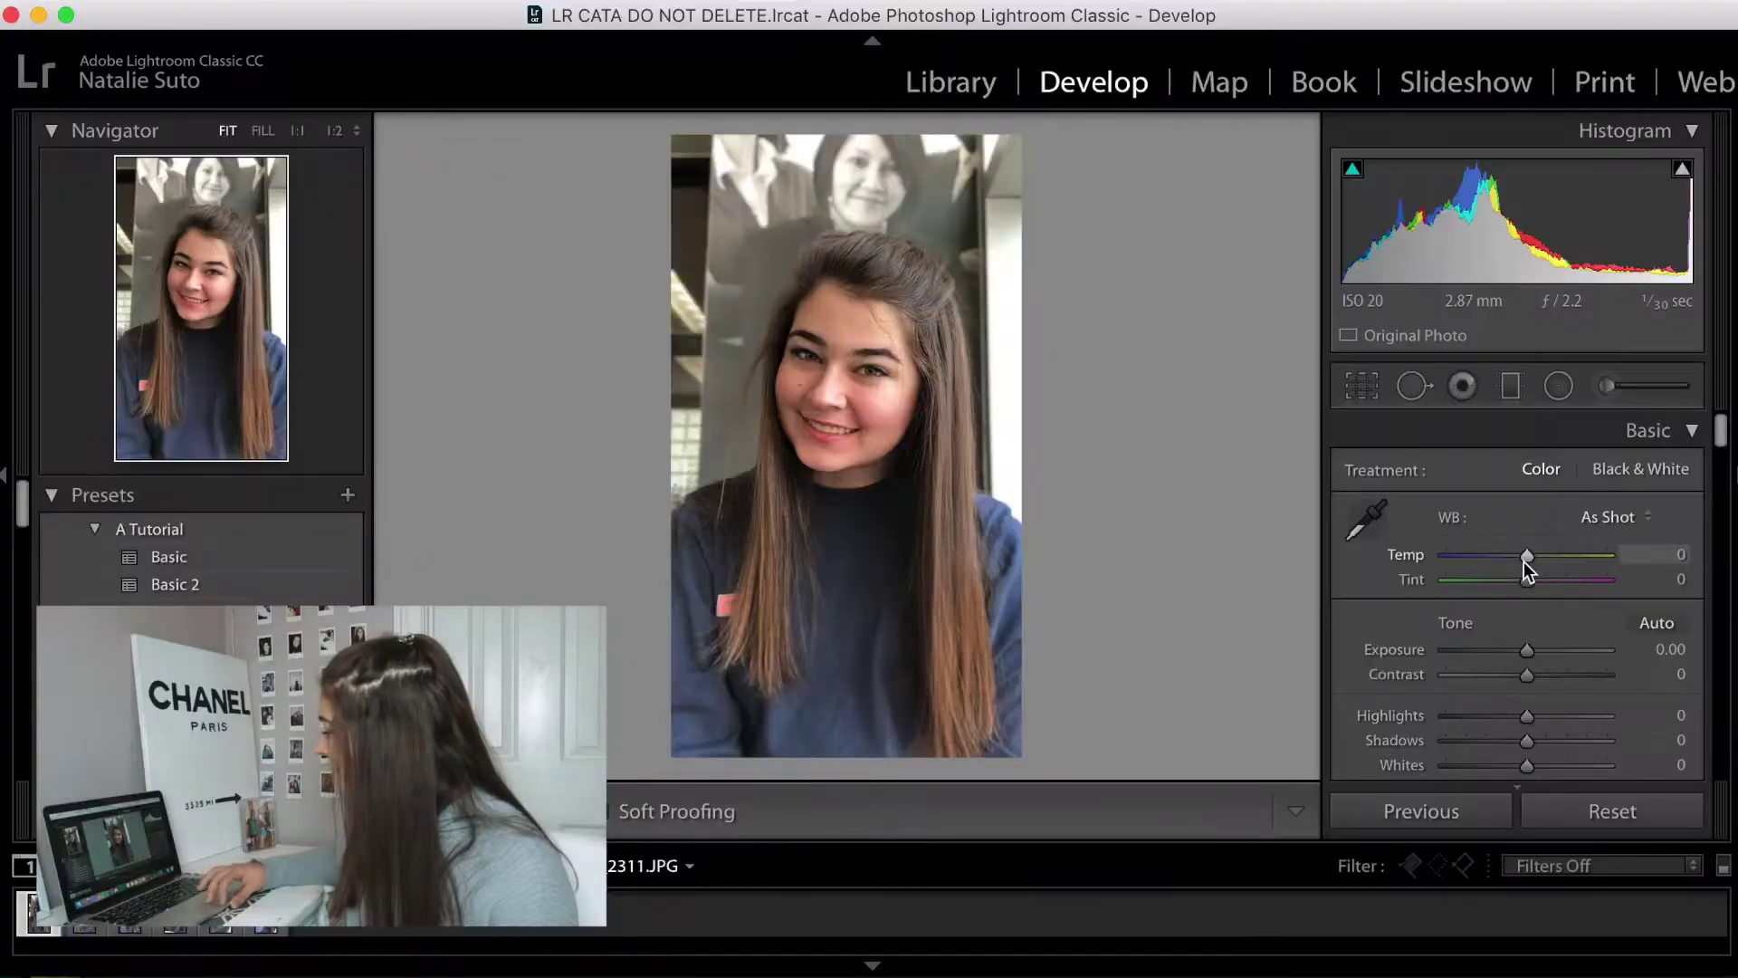
Step: Warm the Temp to +10 and shift the Calibration Red Primary hue to +25
drag(1524, 562, 1530, 561)
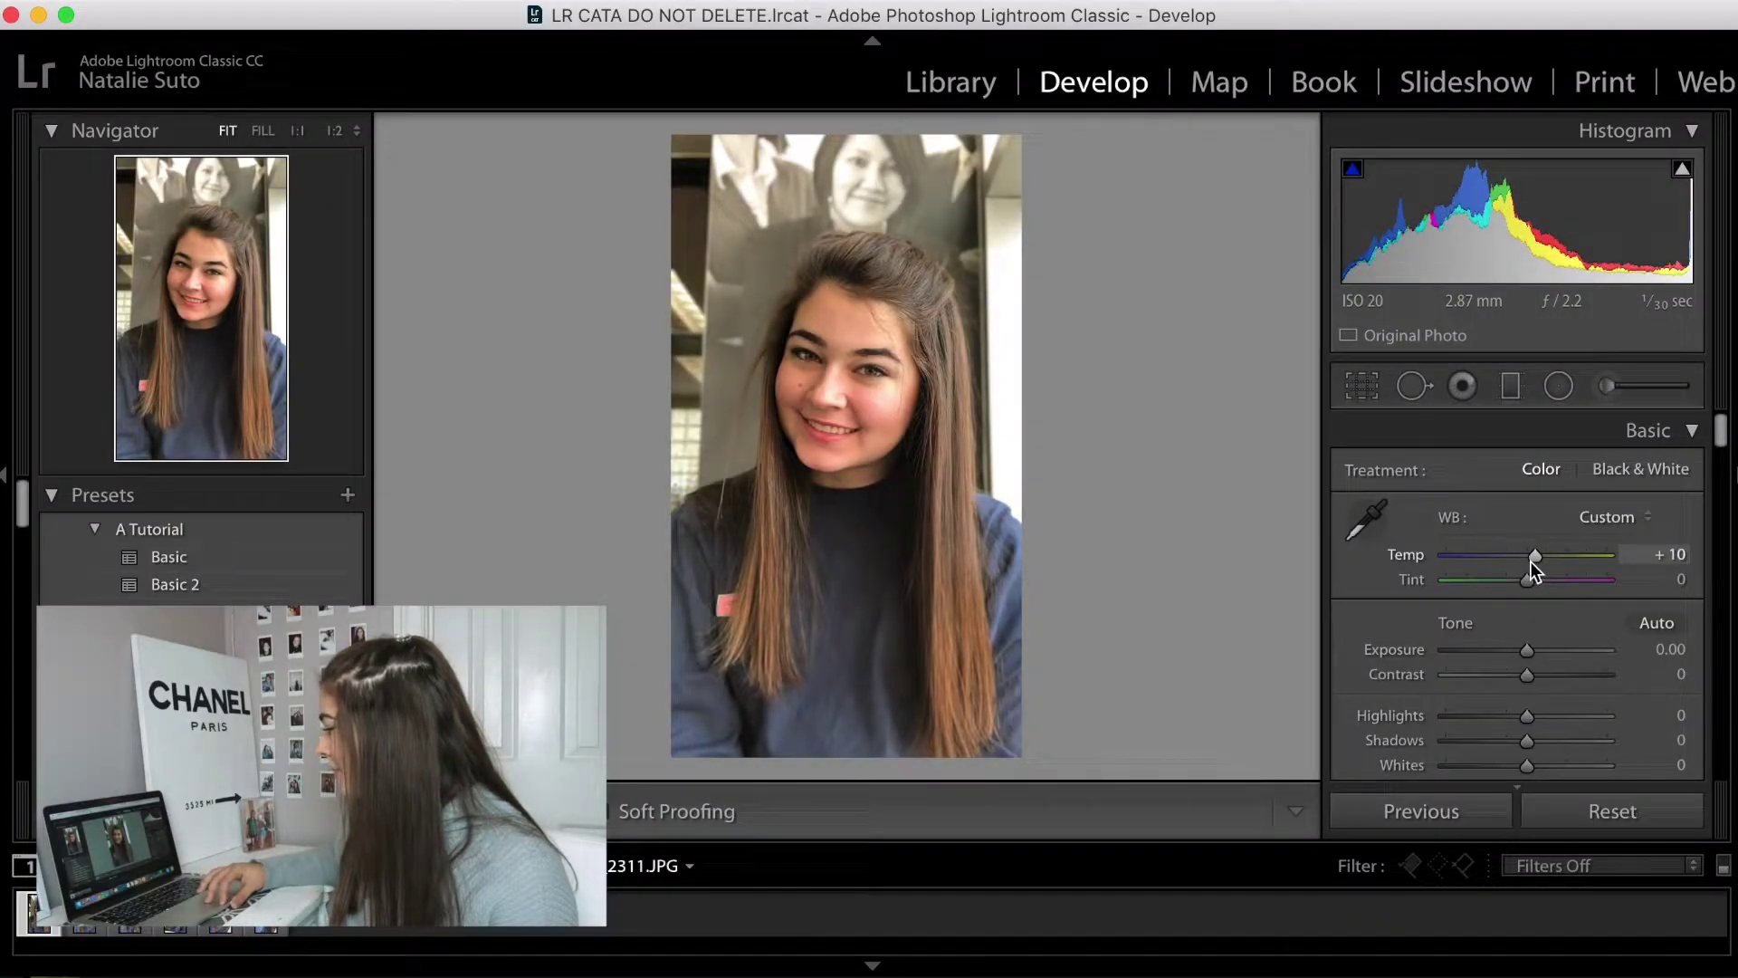
scroll(1528, 562, down, 10)
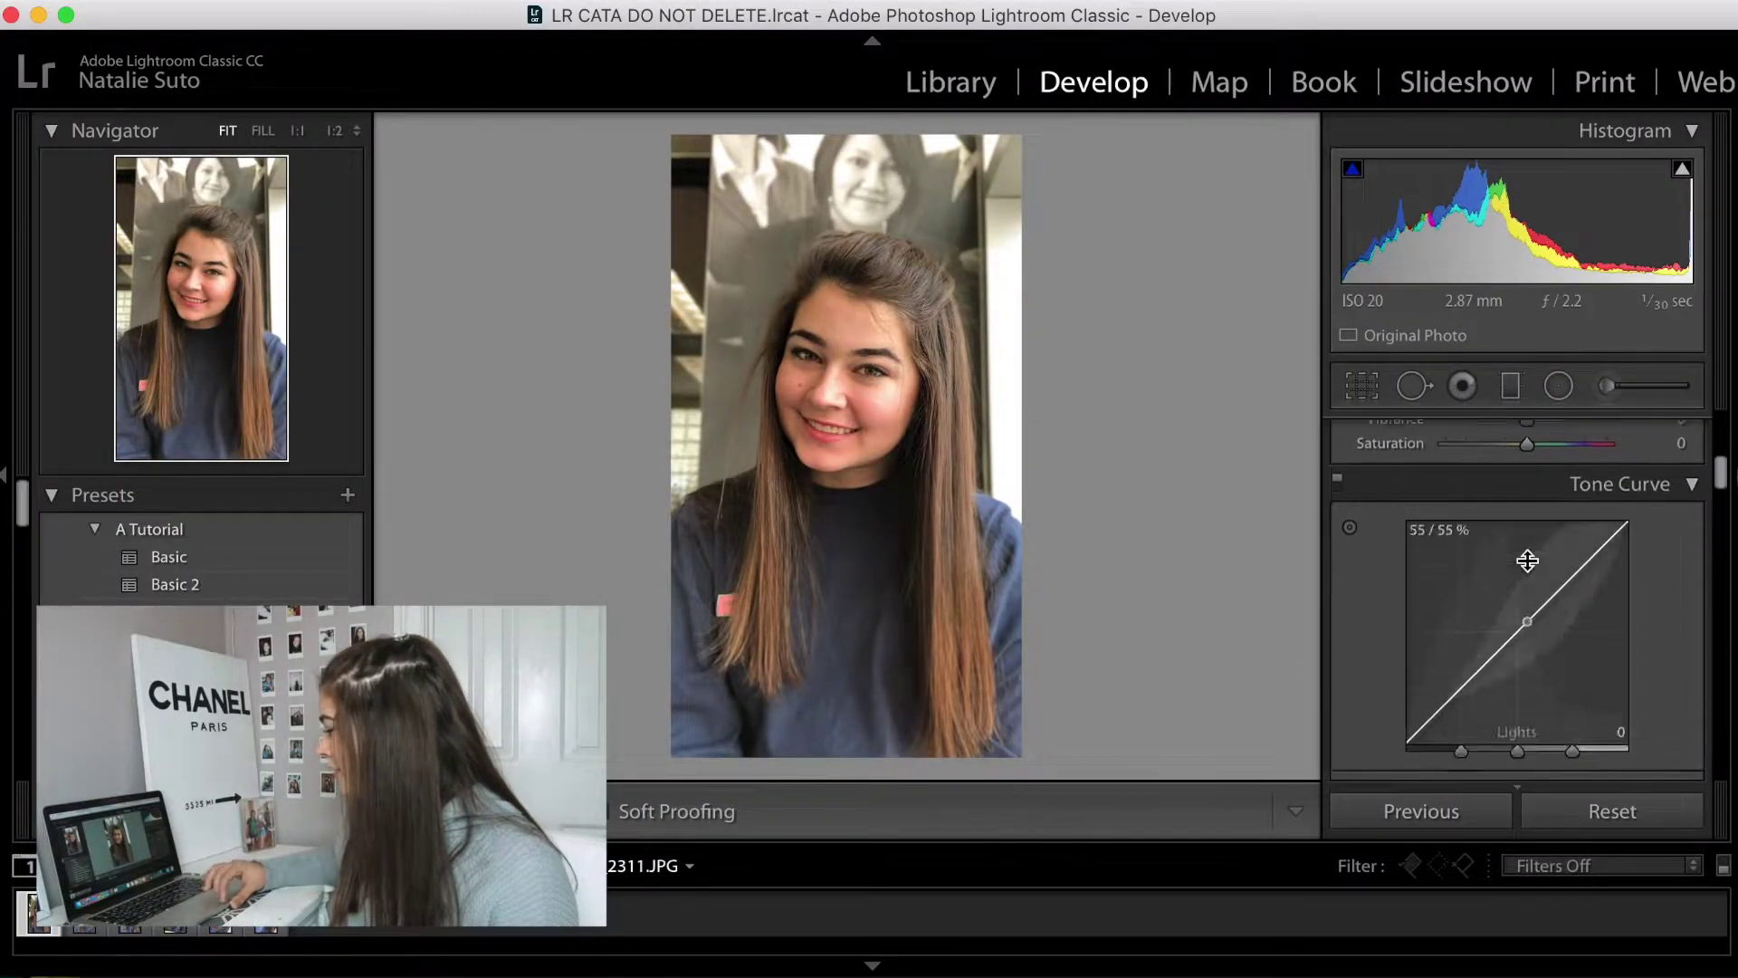
scroll(1528, 561, down, 15)
drag(1527, 602, 1515, 656)
scroll(1510, 623, up, 5)
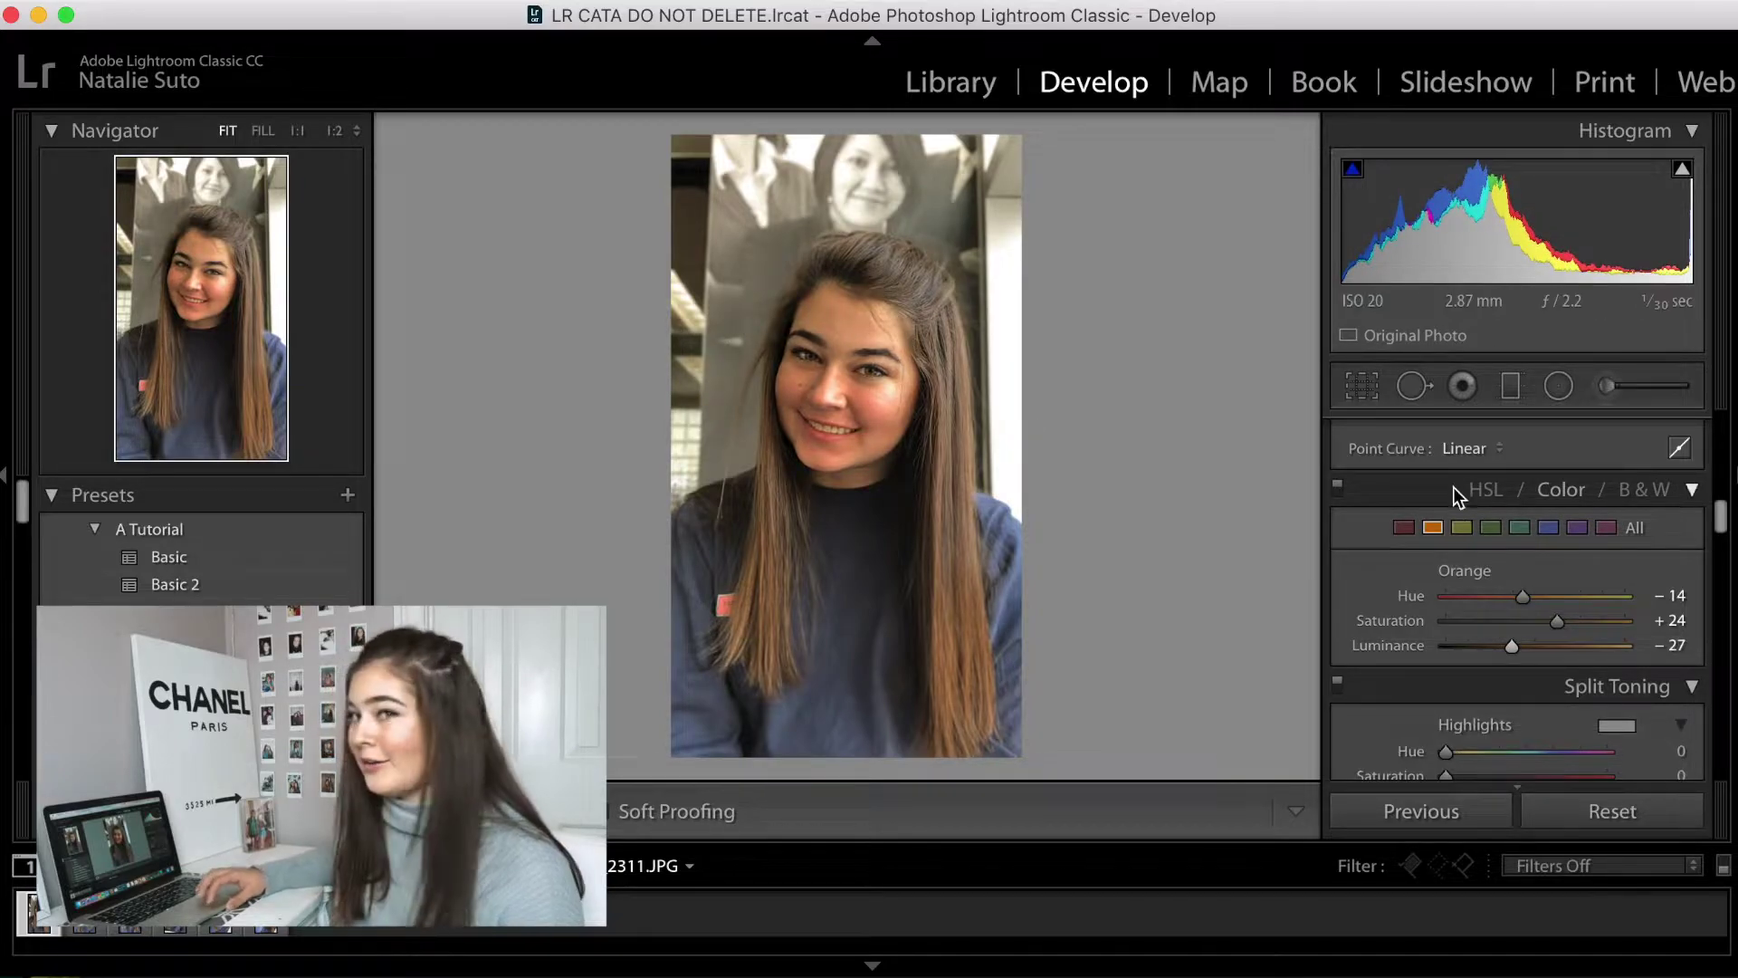
Step: In HSL/Color, cut saturation across ranges: Green to −100, Red −82, Aqua −95, Blue +20
click(1468, 530)
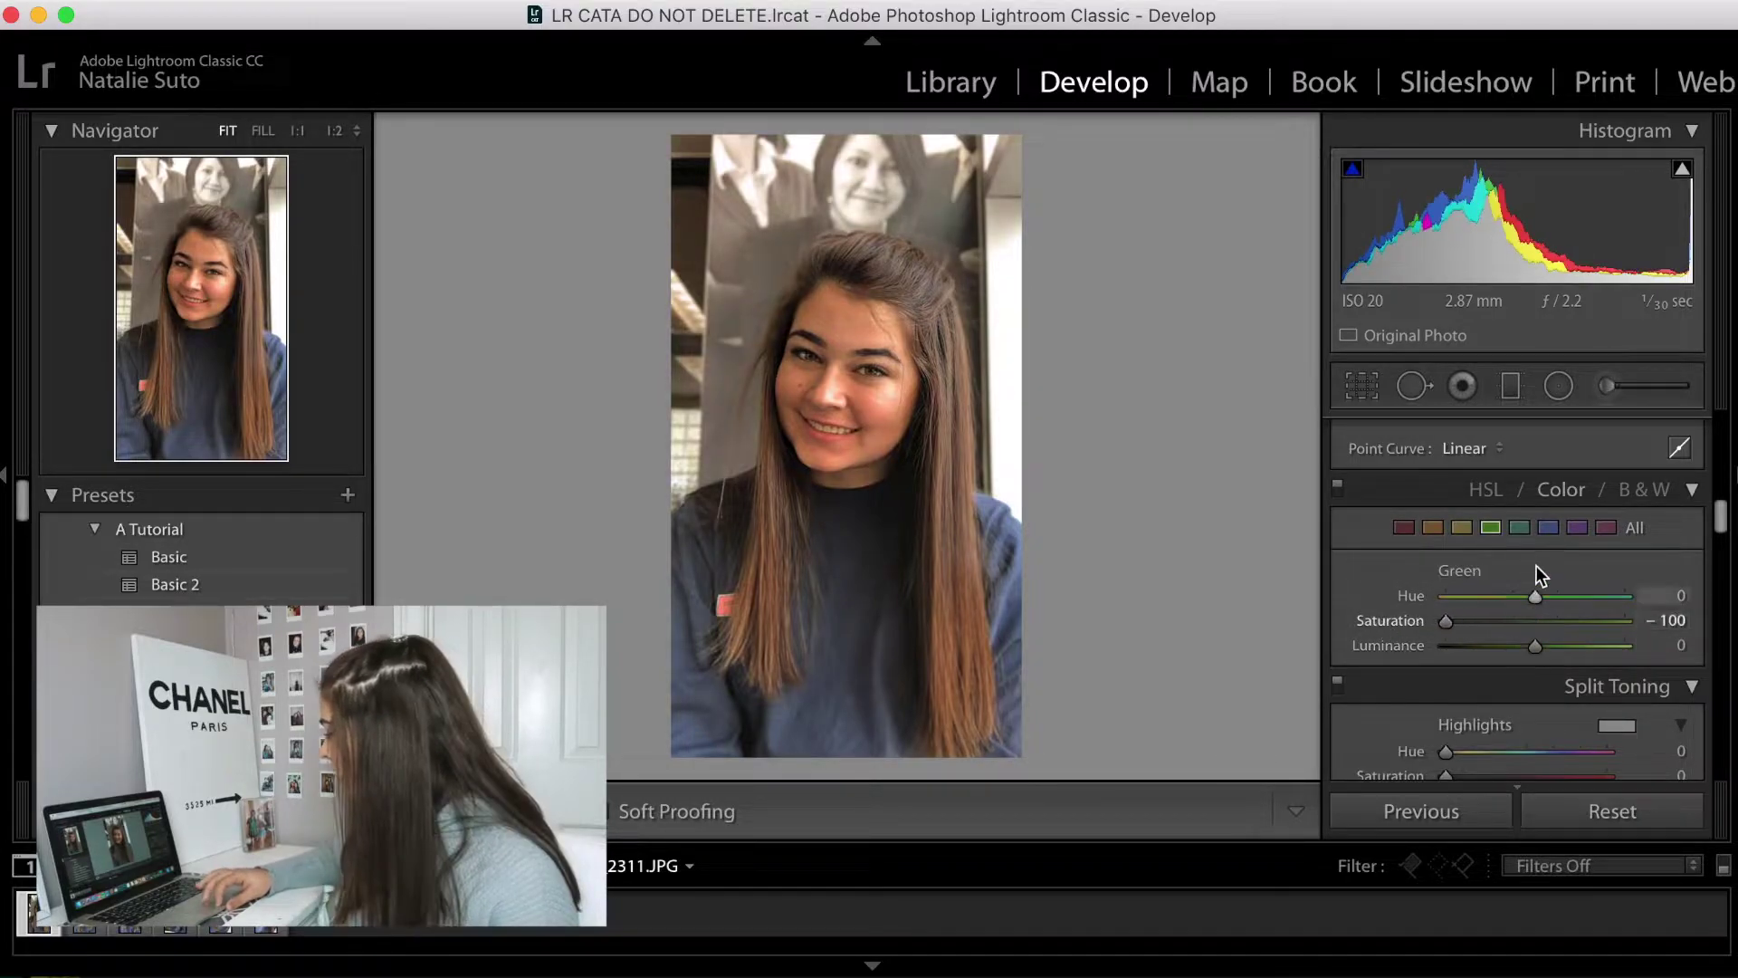
click(1516, 527)
click(1634, 527)
drag(1471, 621, 1564, 641)
scroll(1452, 624, down, 8)
scroll(1610, 665, down, 10)
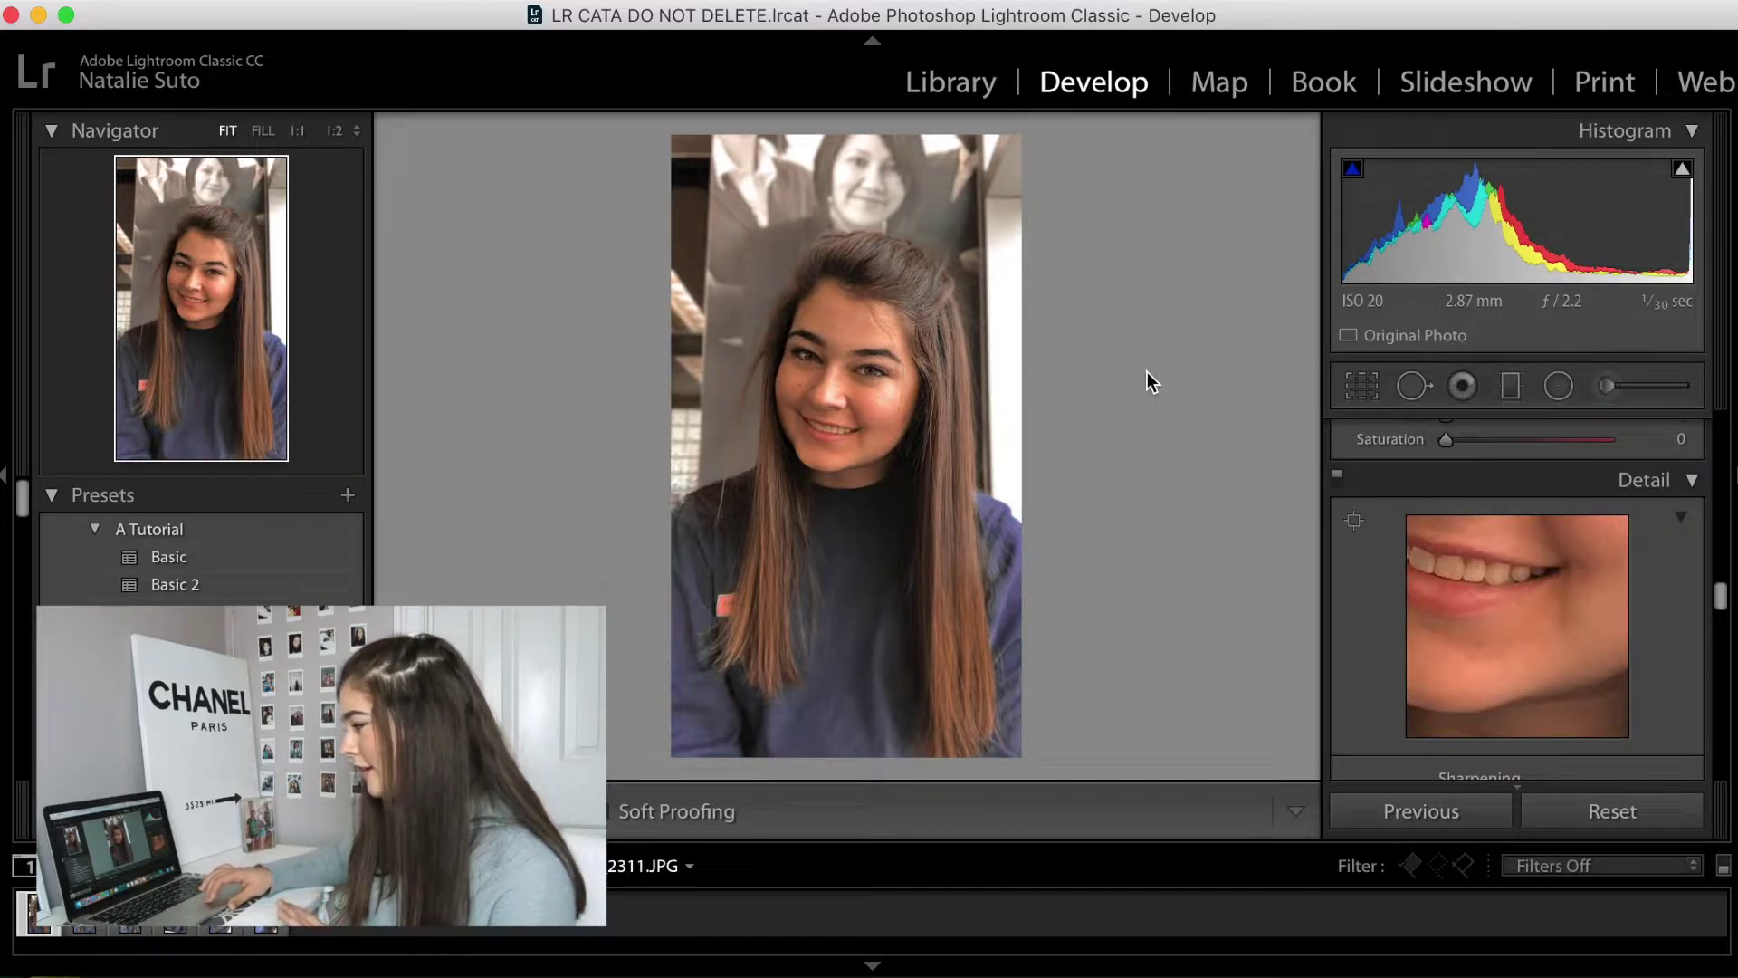
key(backslash)
key(backslash)
key(backslash)
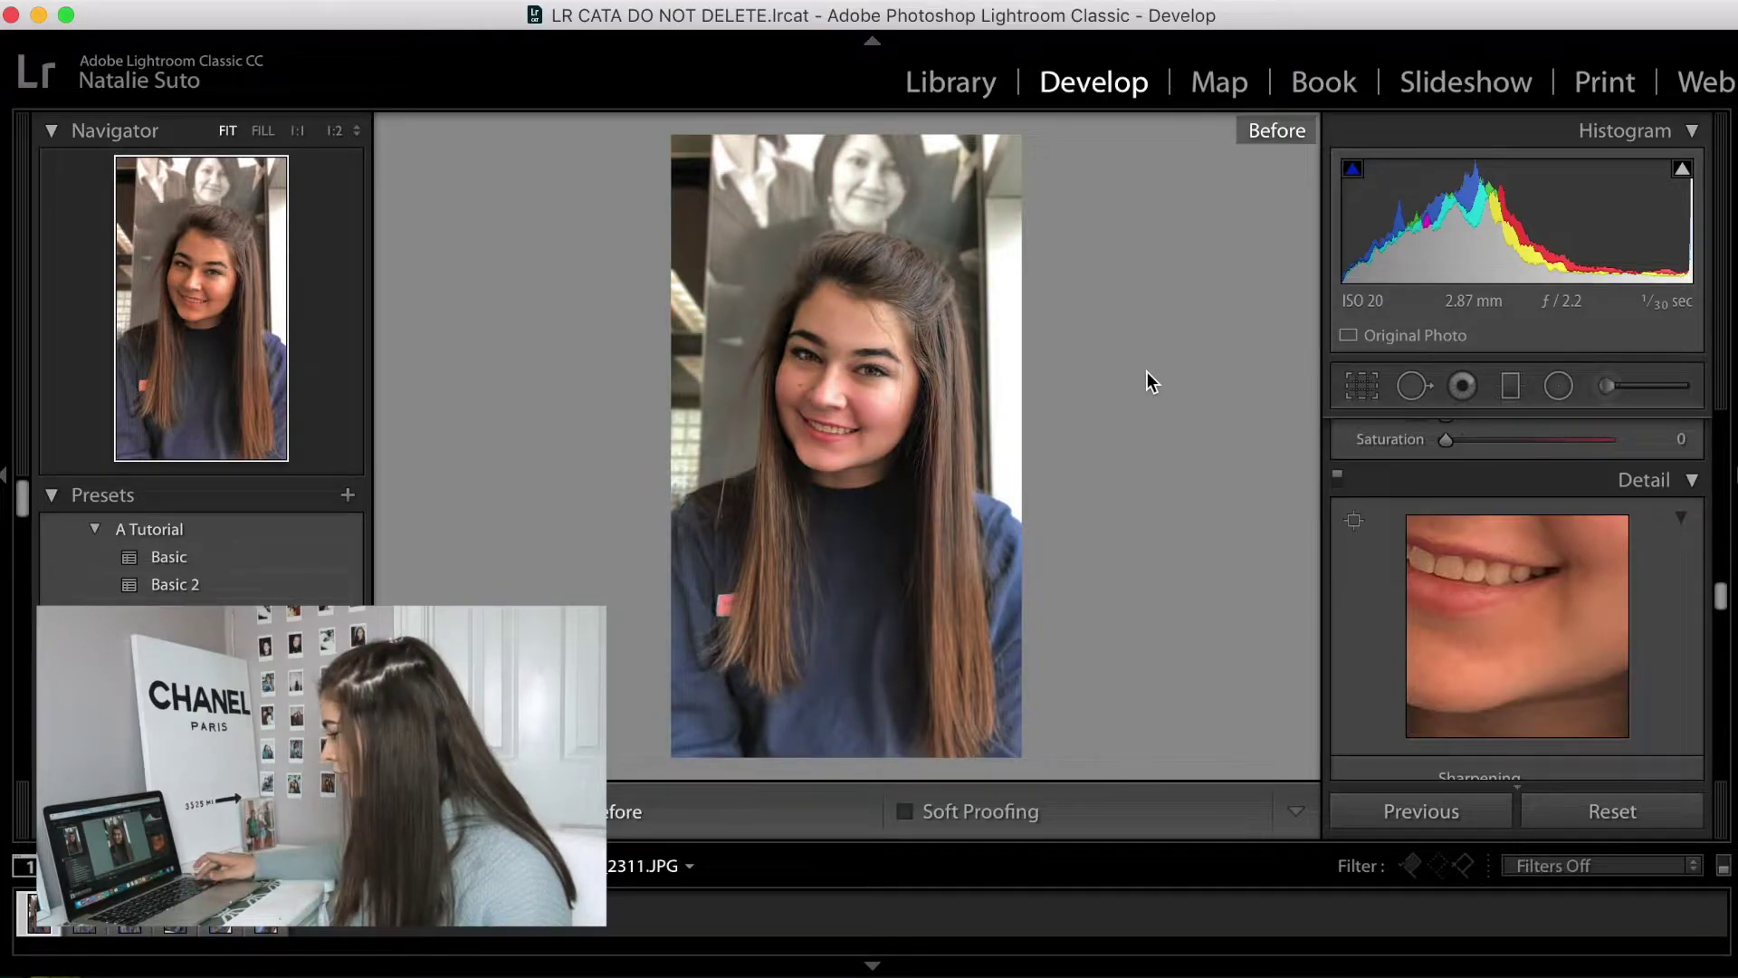
key(backslash)
key(backslash)
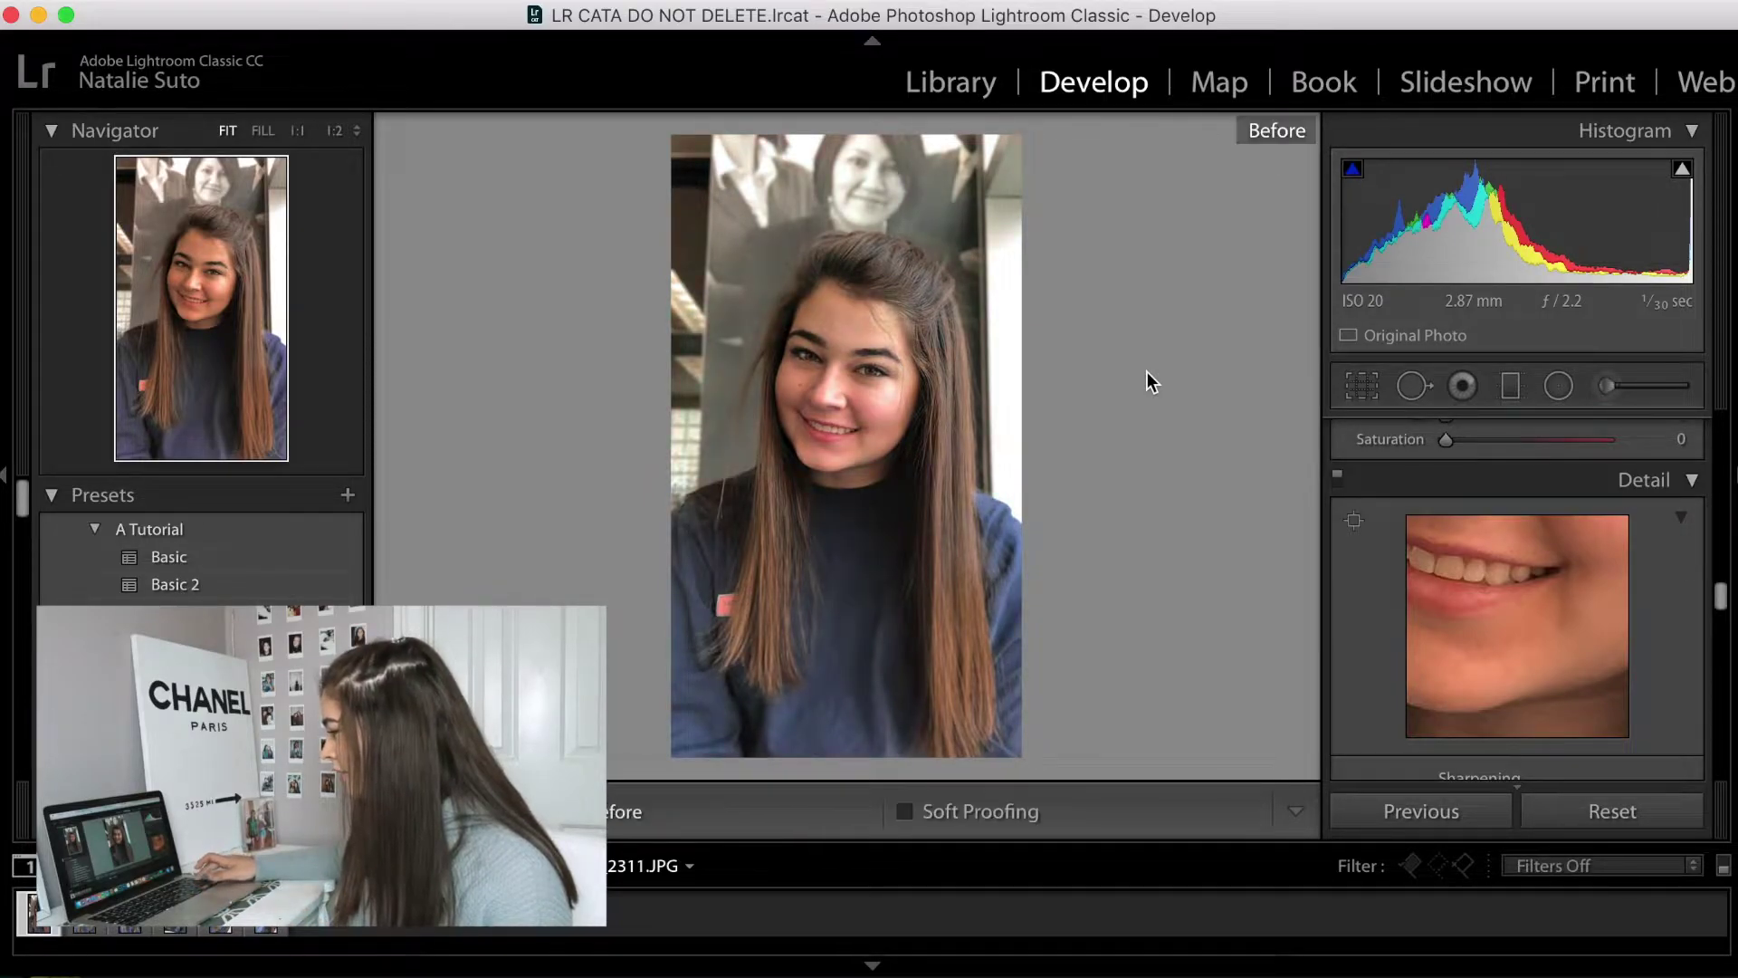
key(backslash)
key(backslash)
key(backslash)
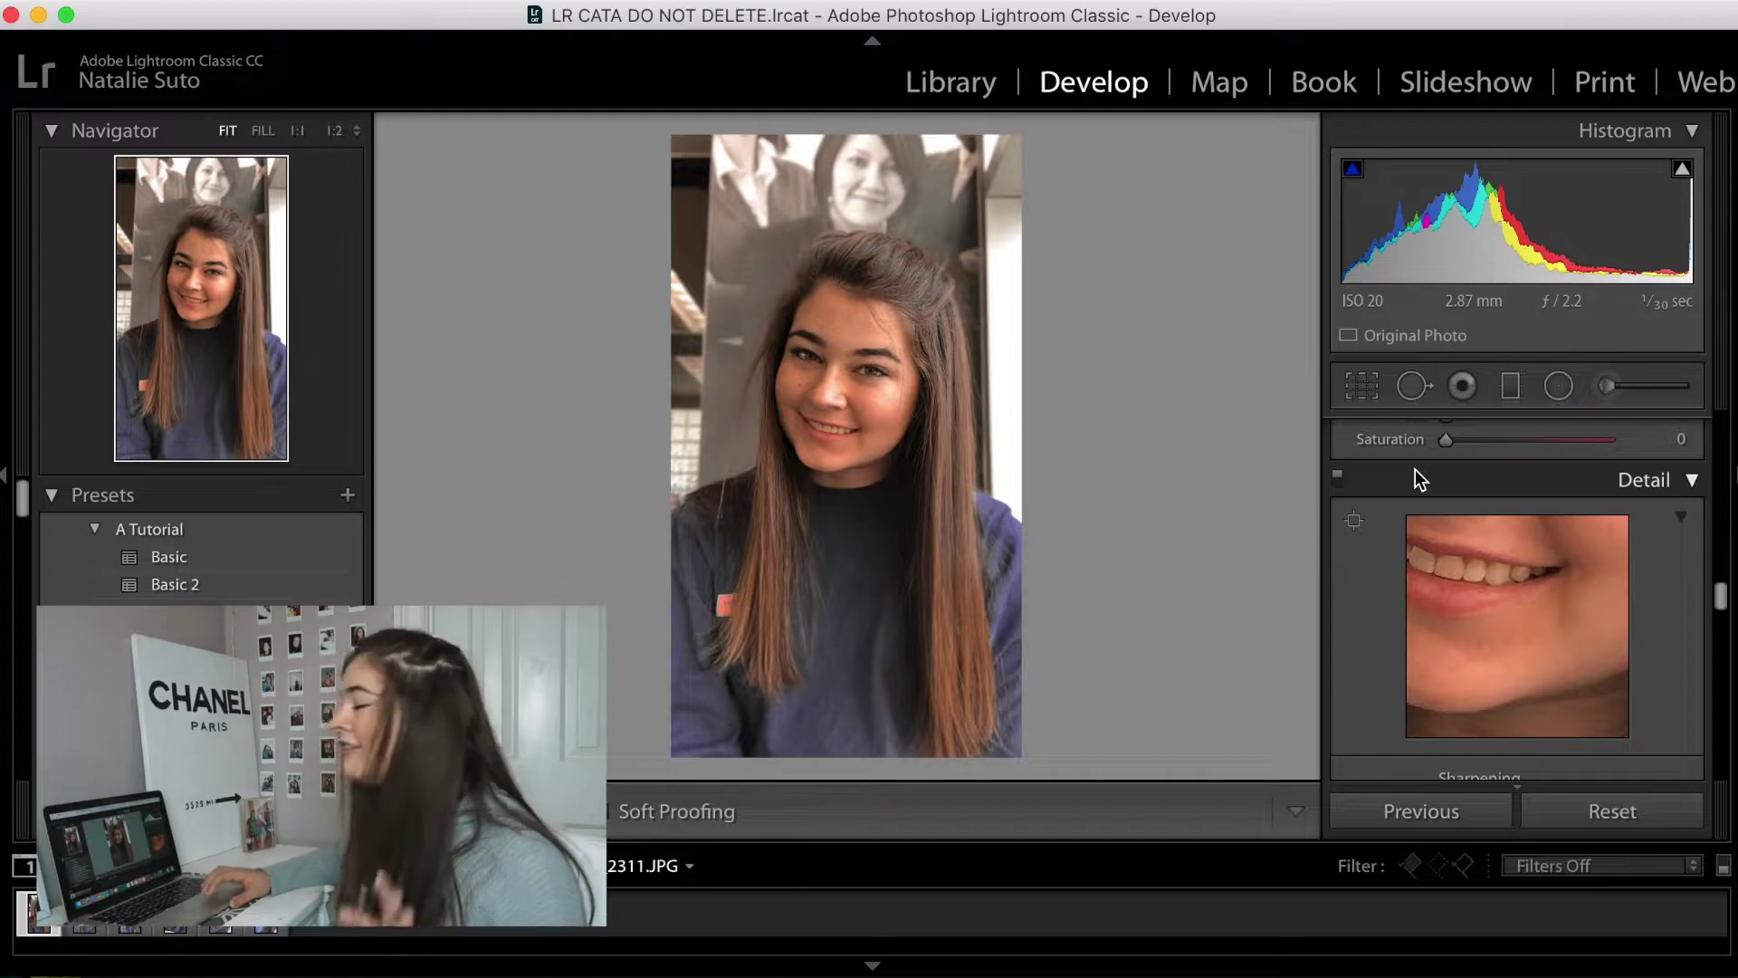
scroll(1414, 468, up, 3)
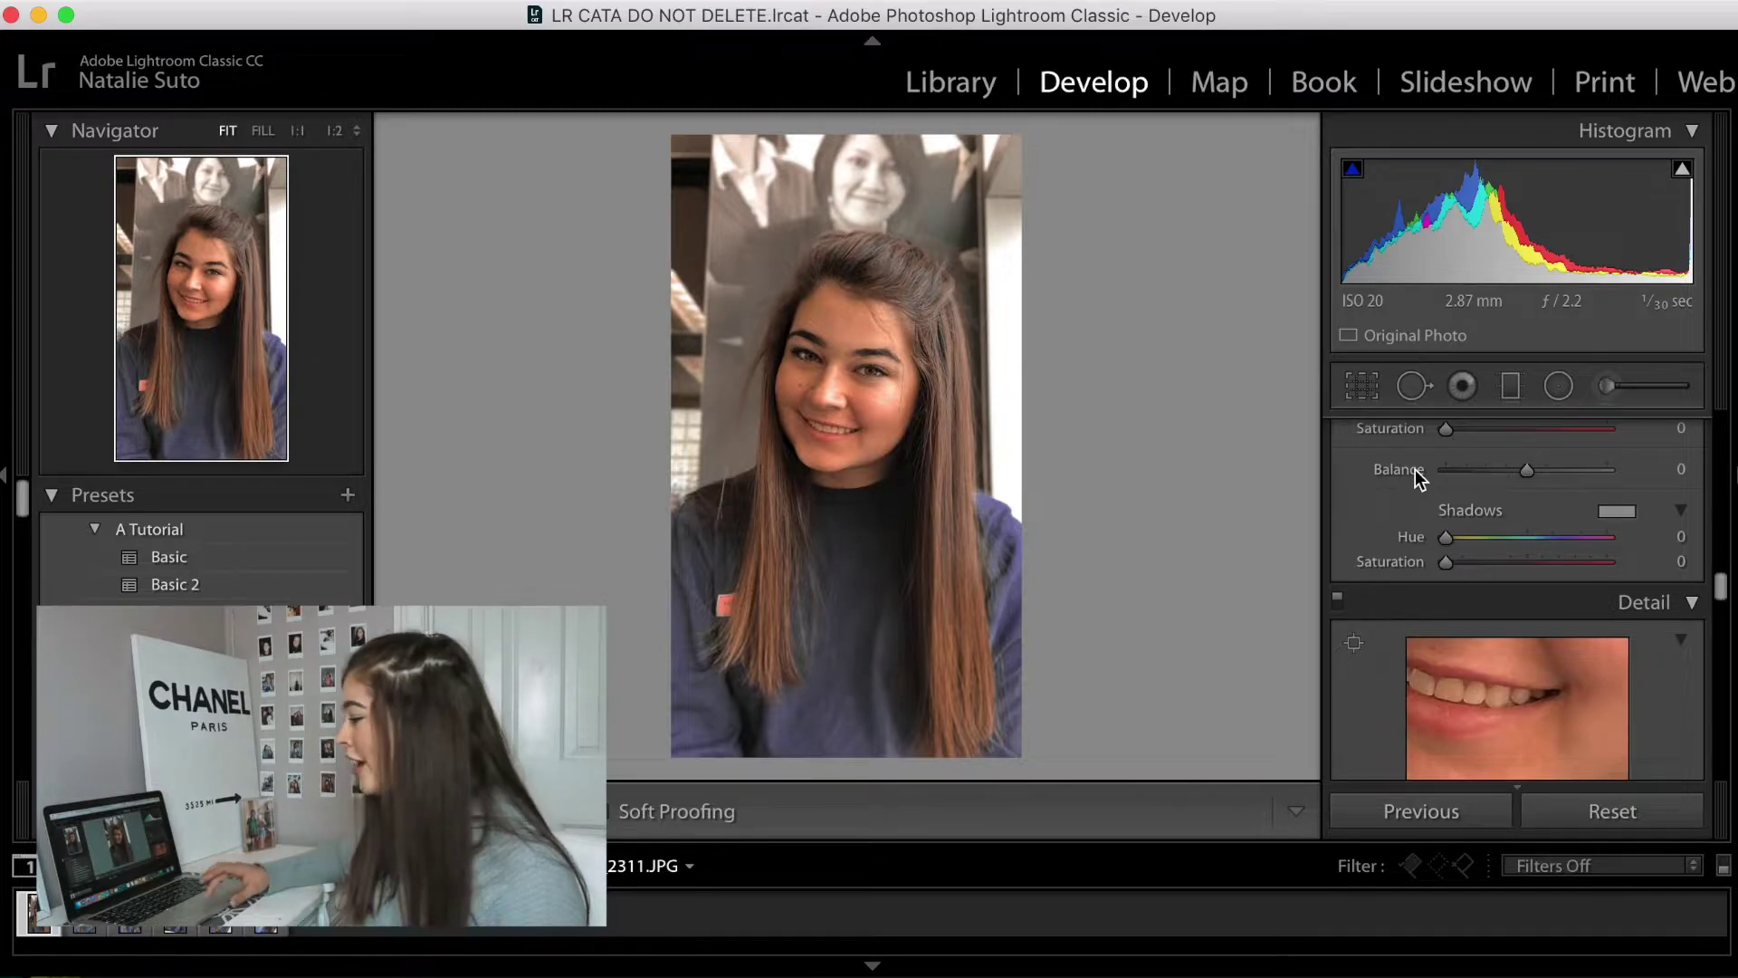
Step: Set Blacks to −43, Highlights to −27, Contrast to about +16, and nudge Whites
scroll(1517, 496, up, 15)
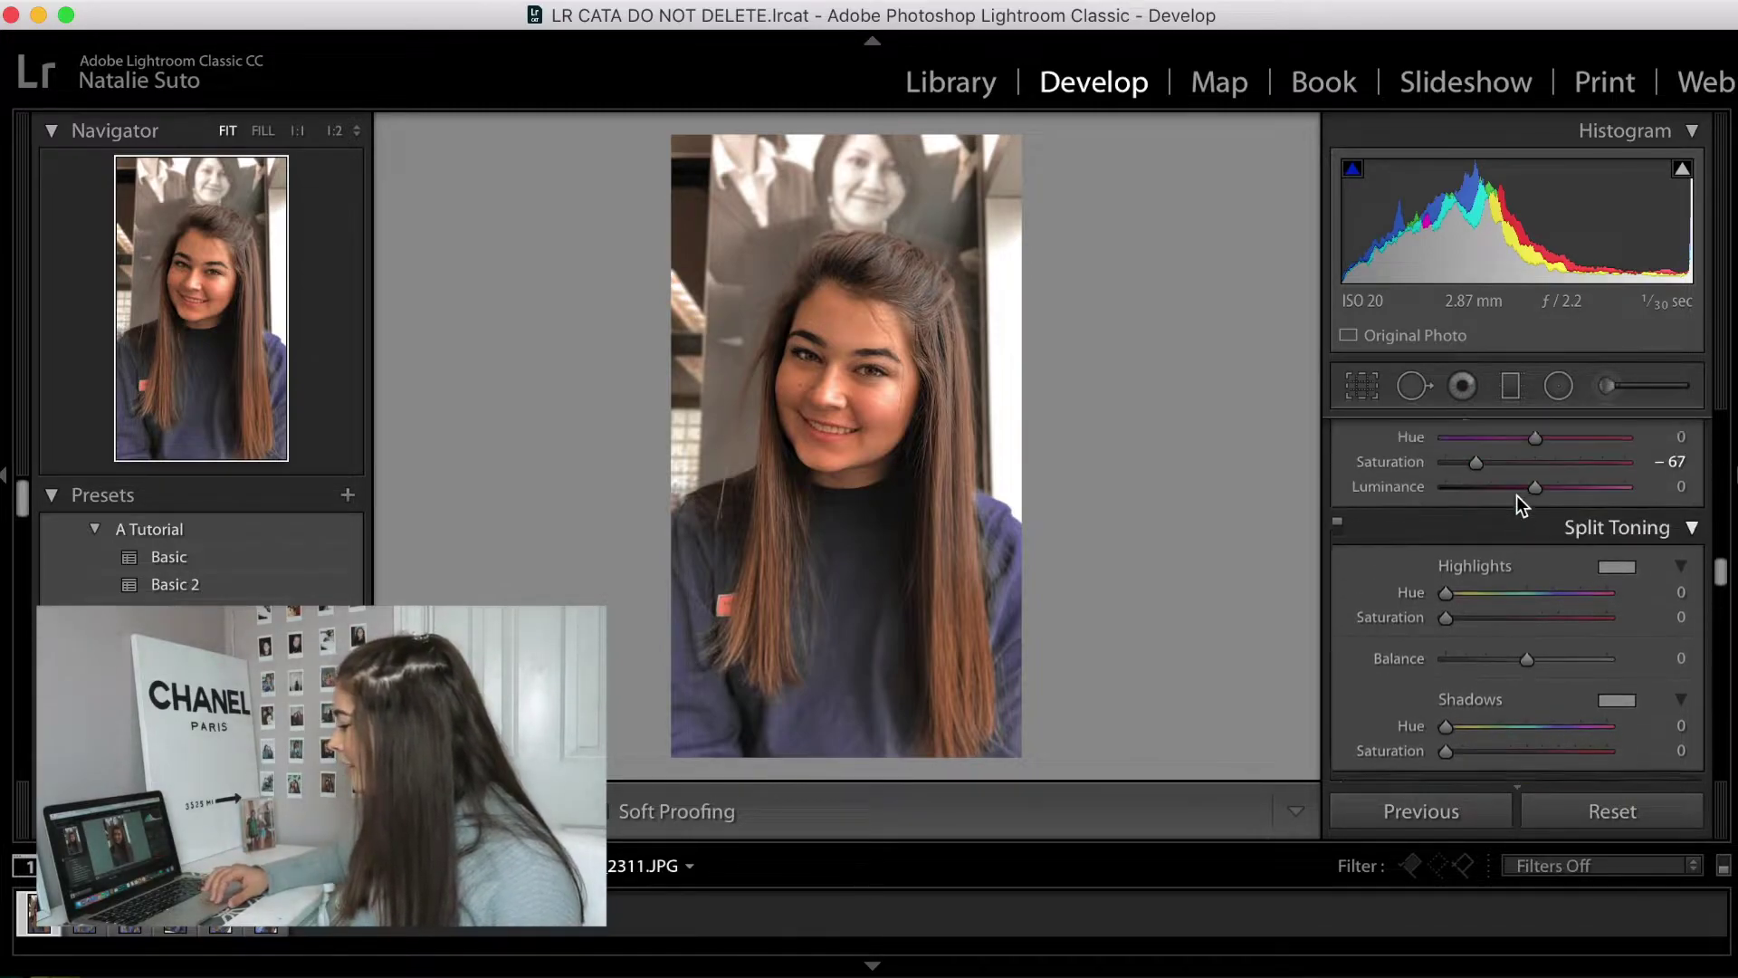
scroll(1517, 496, up, 15)
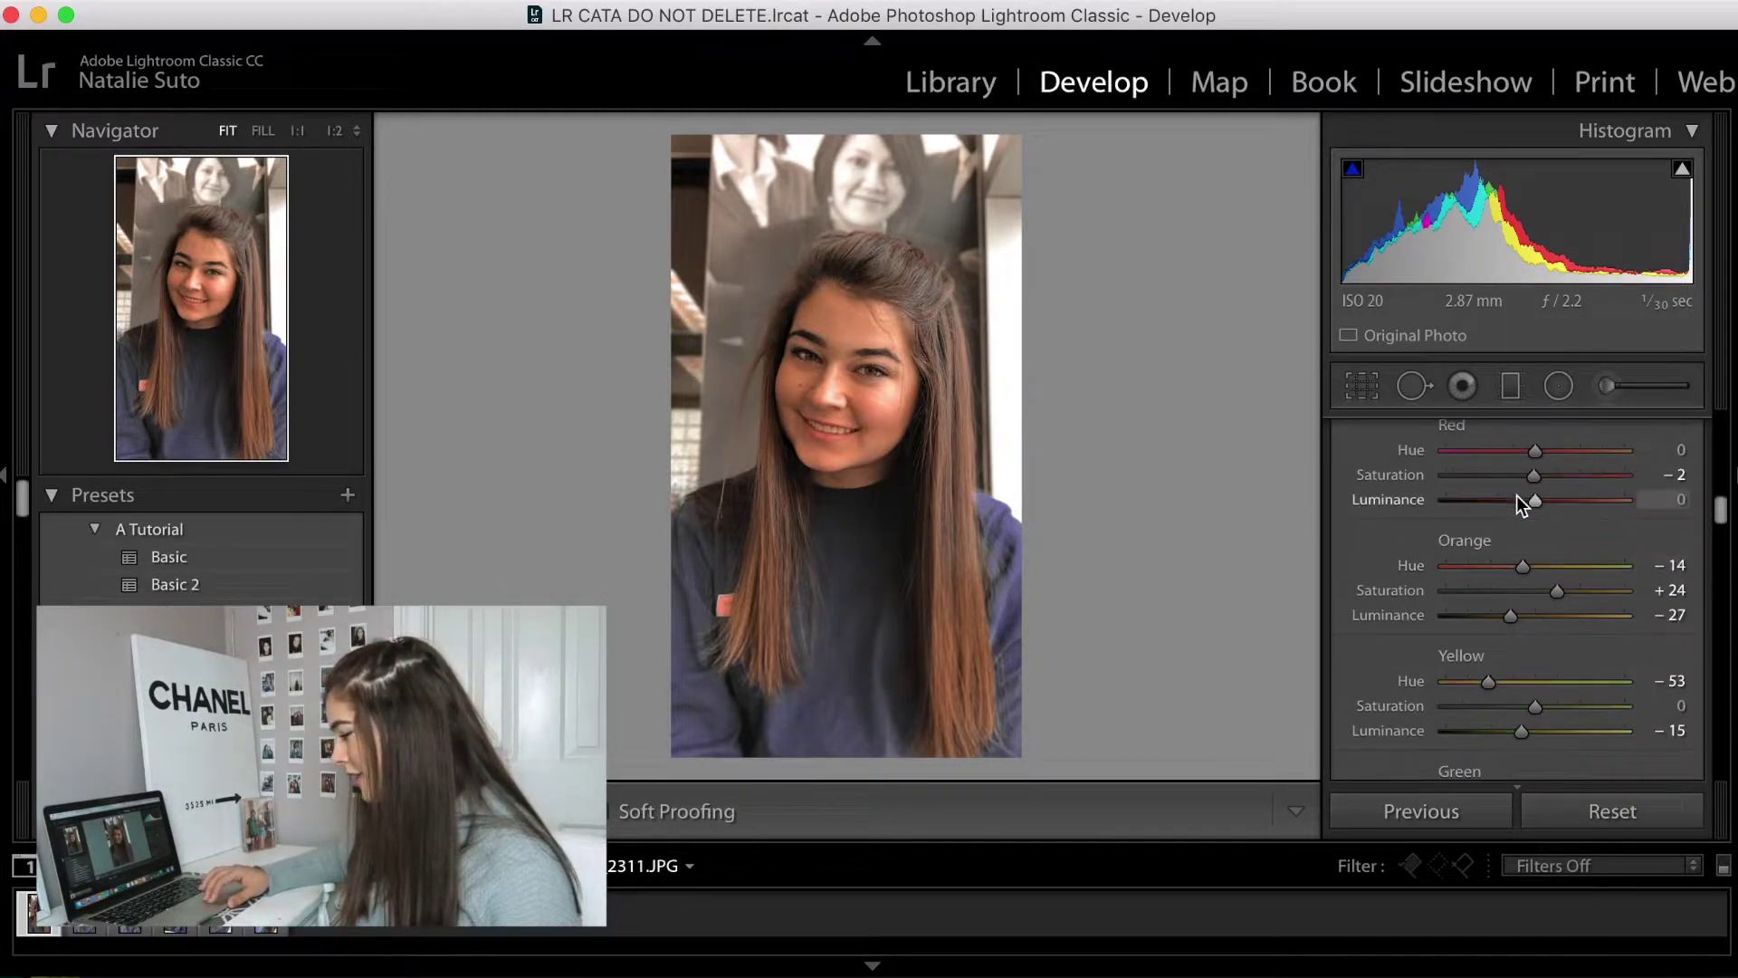
scroll(1518, 496, up, 6)
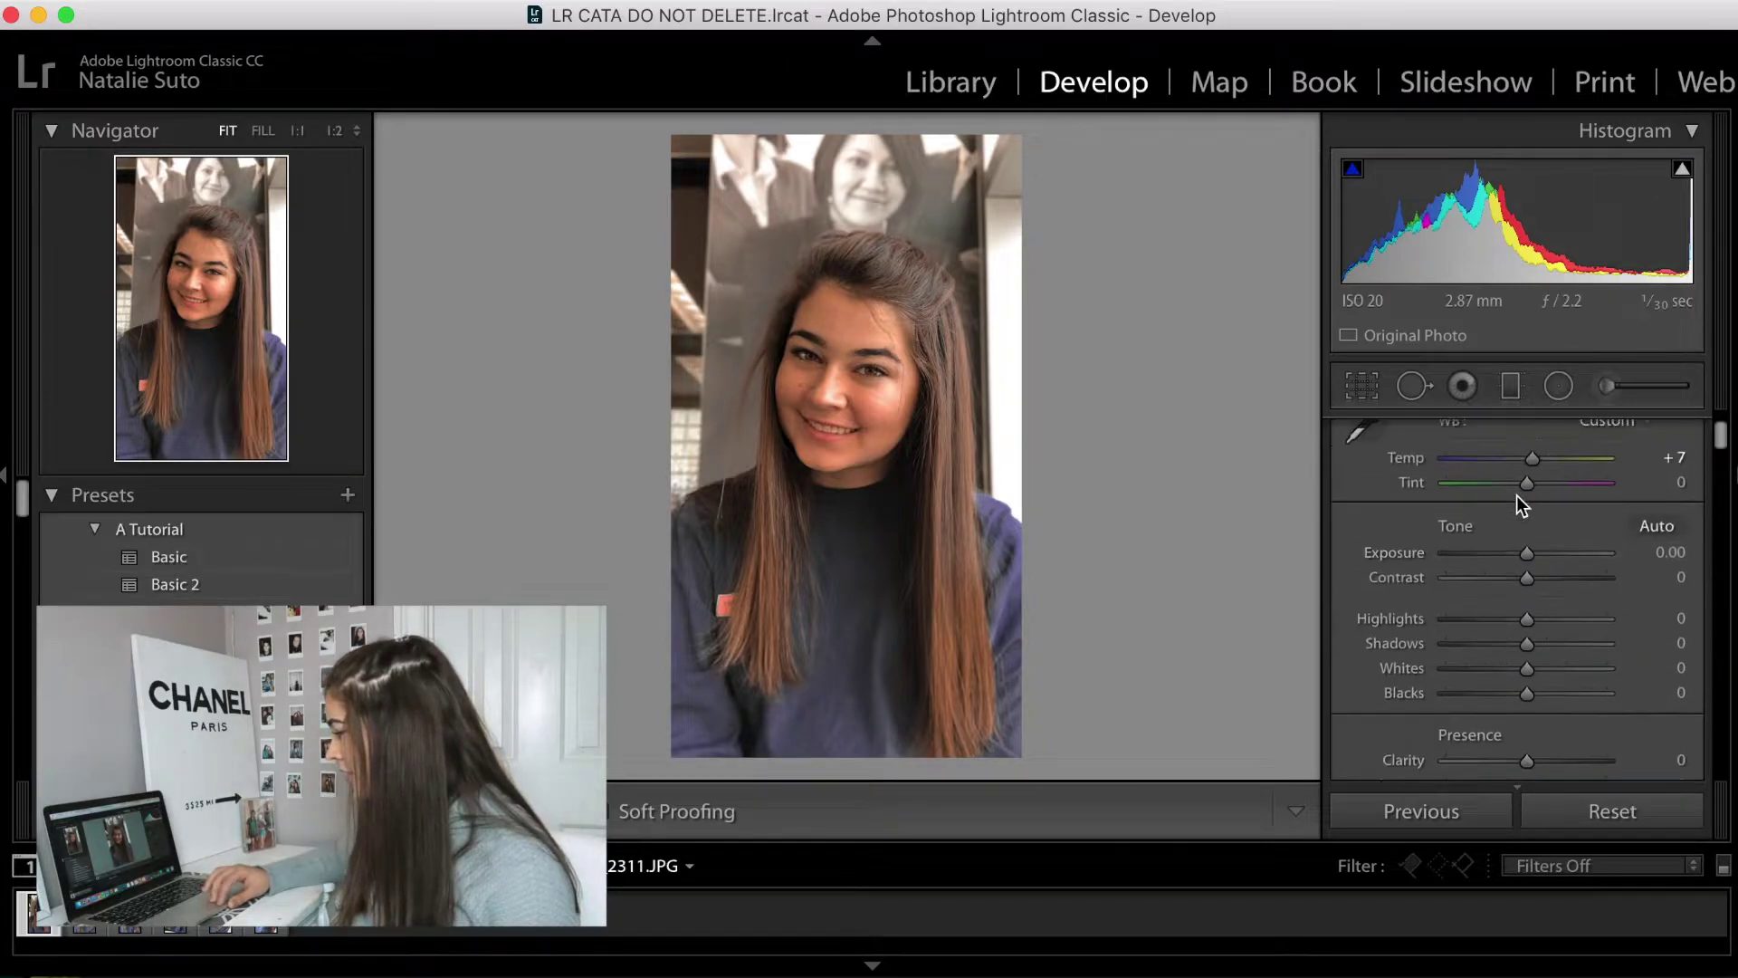
scroll(1517, 496, down, 1)
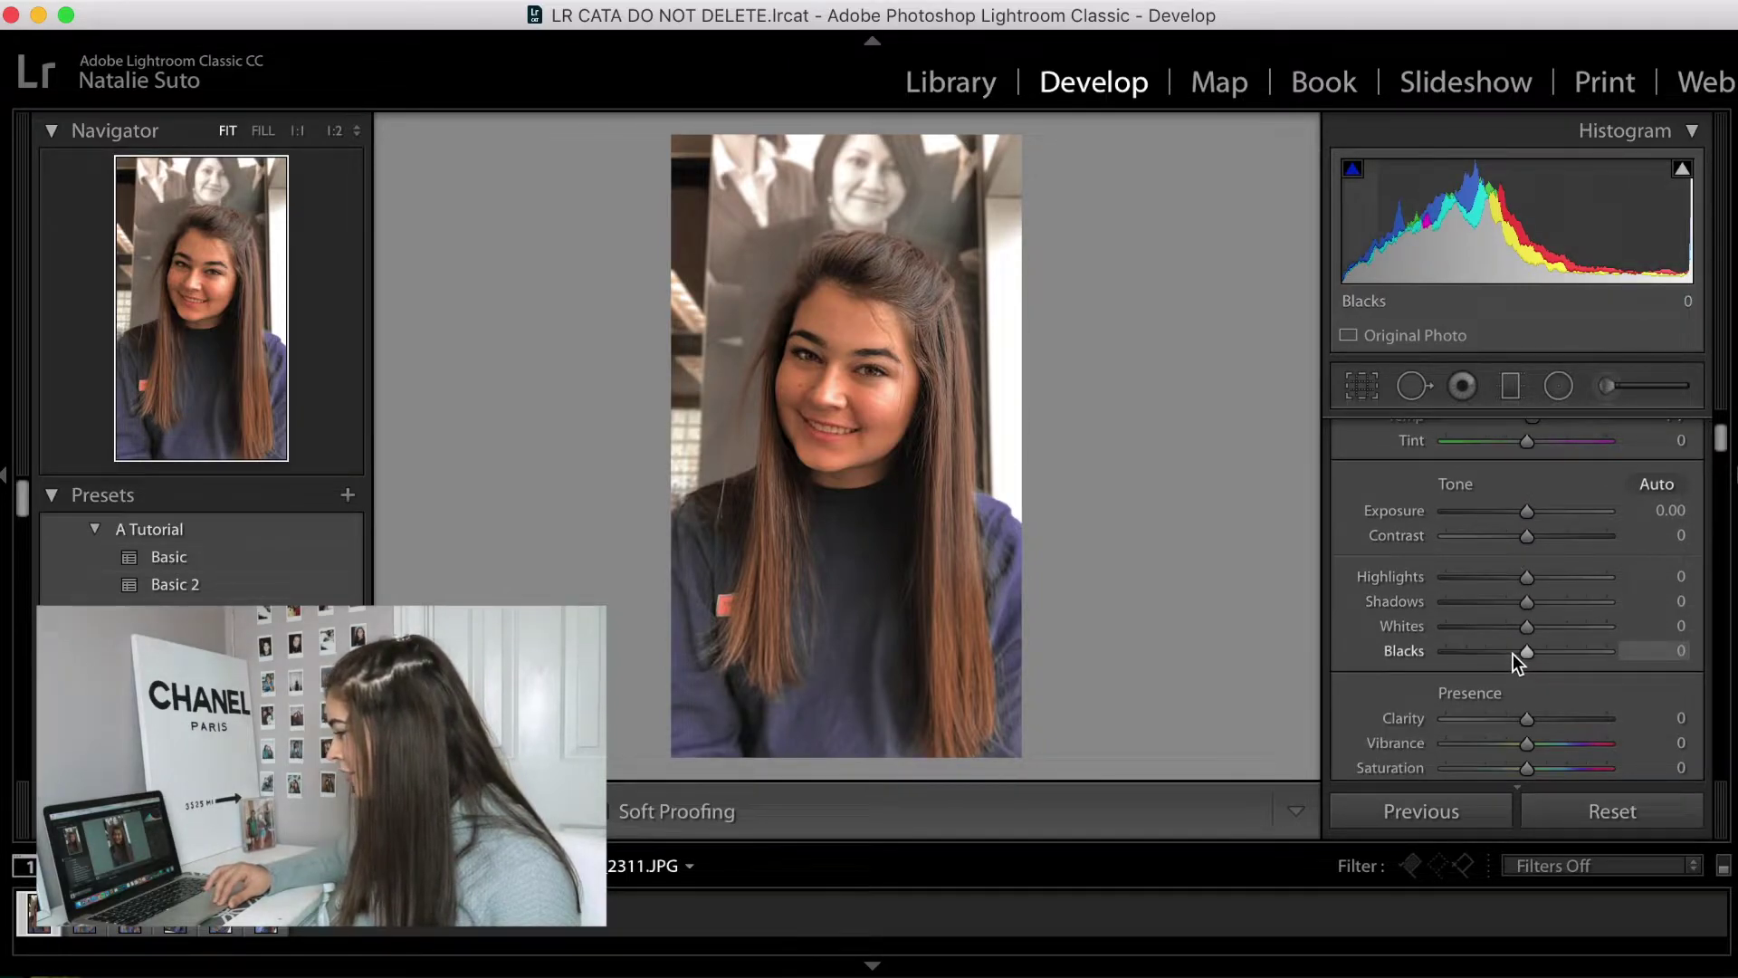
drag(1513, 653, 1492, 652)
drag(1524, 579, 1508, 579)
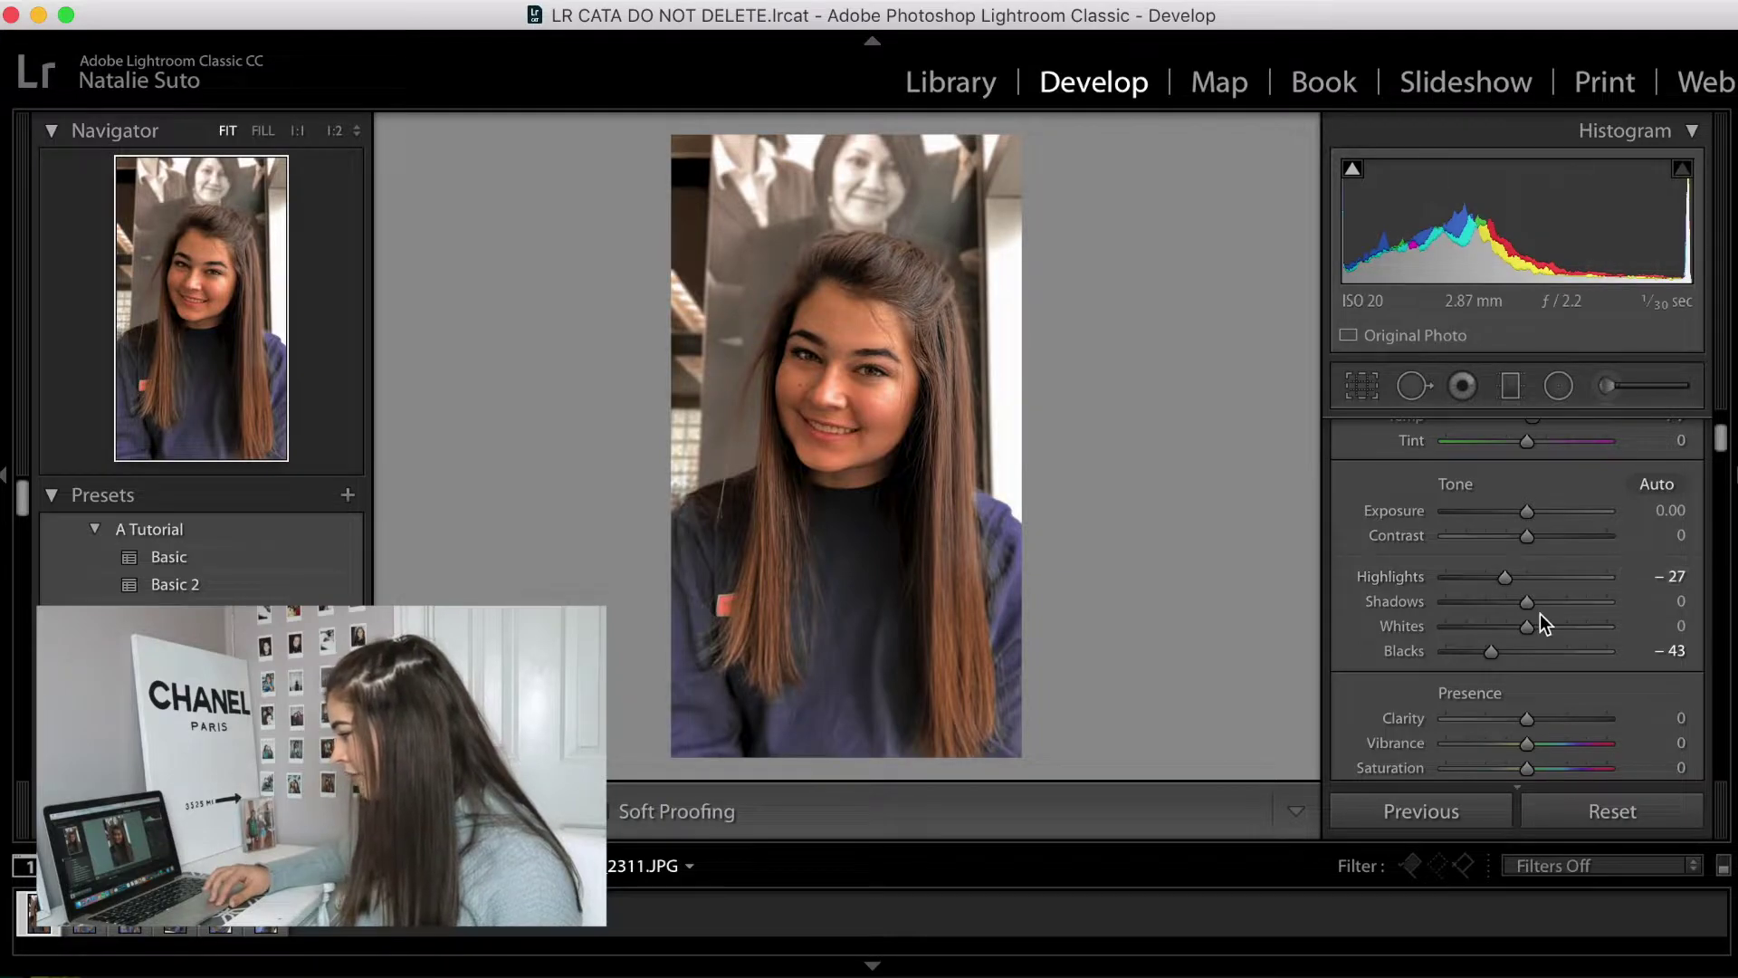
drag(1530, 535, 1544, 535)
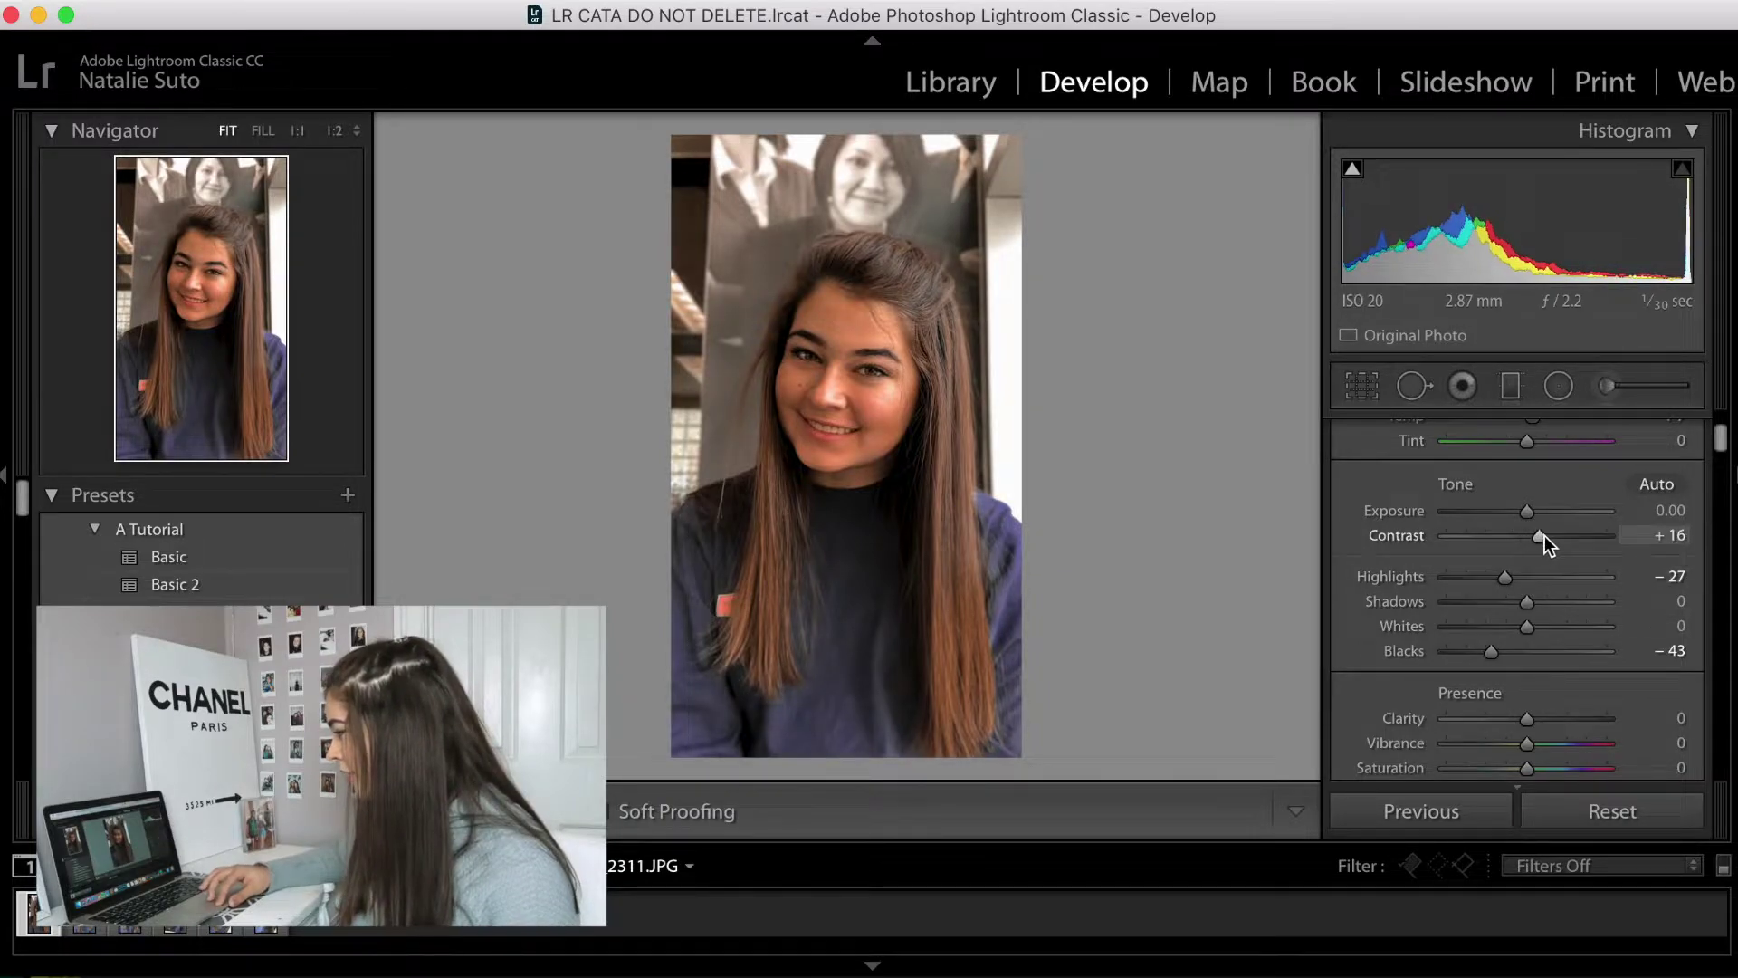
drag(1519, 625, 1526, 624)
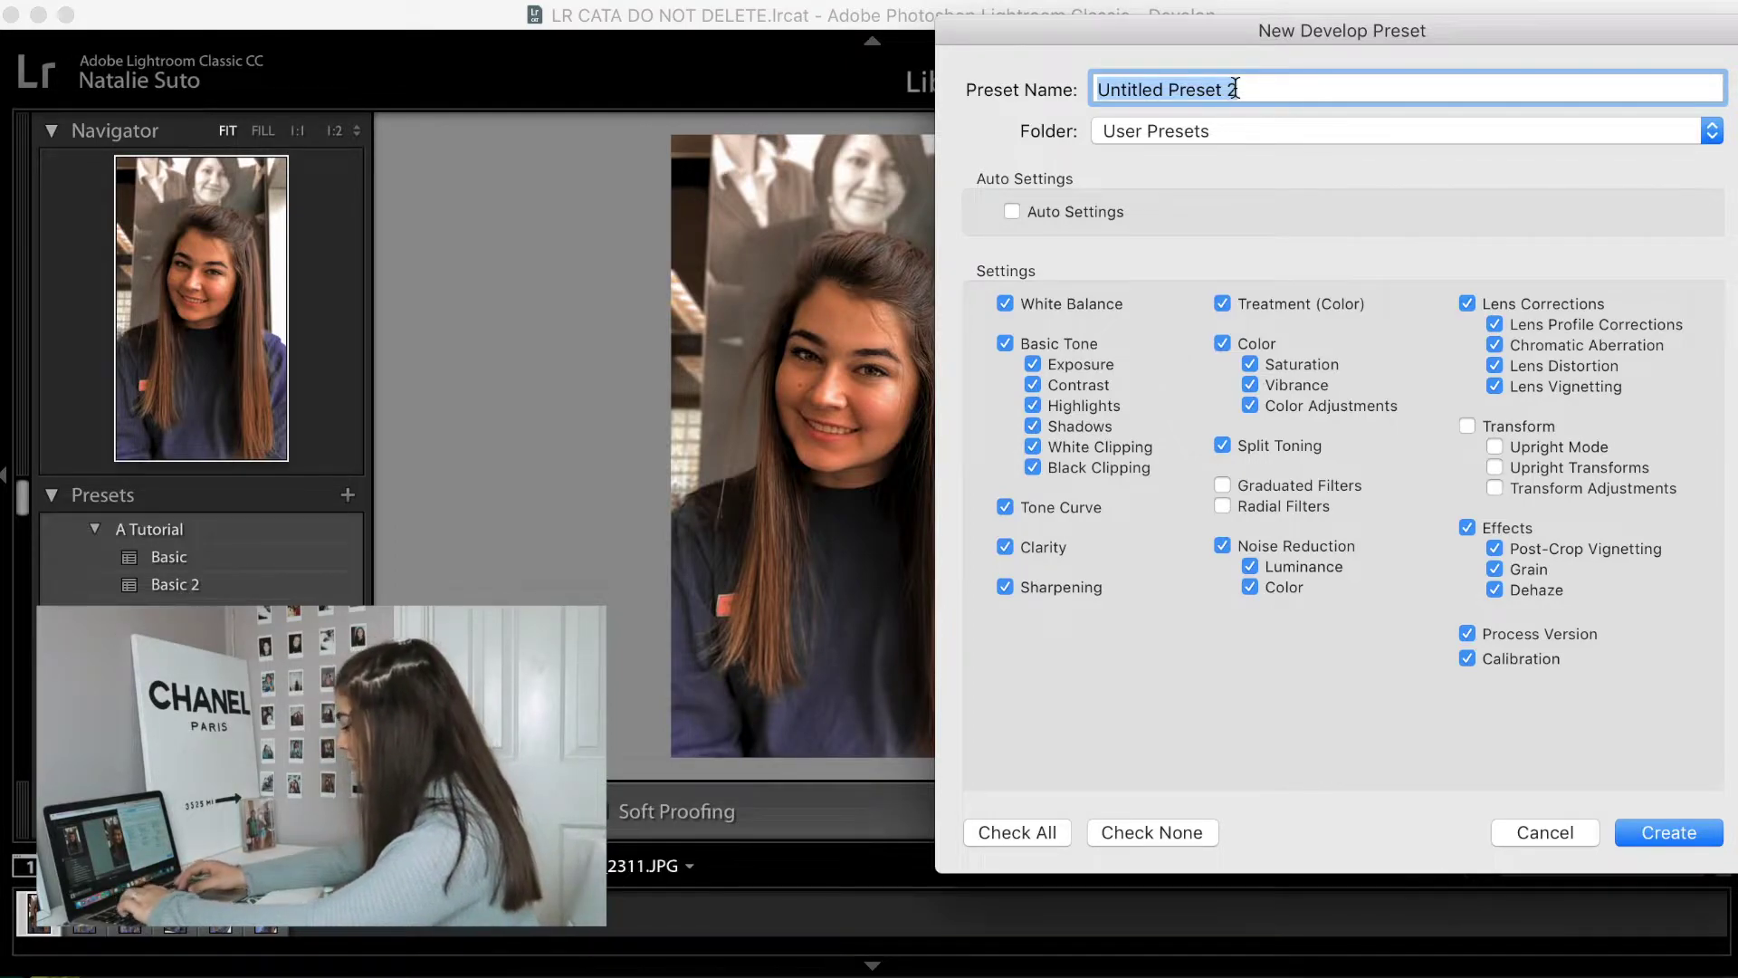
Step: Create a develop preset named Tutorial in the A Tutorial folder
text(Tut)
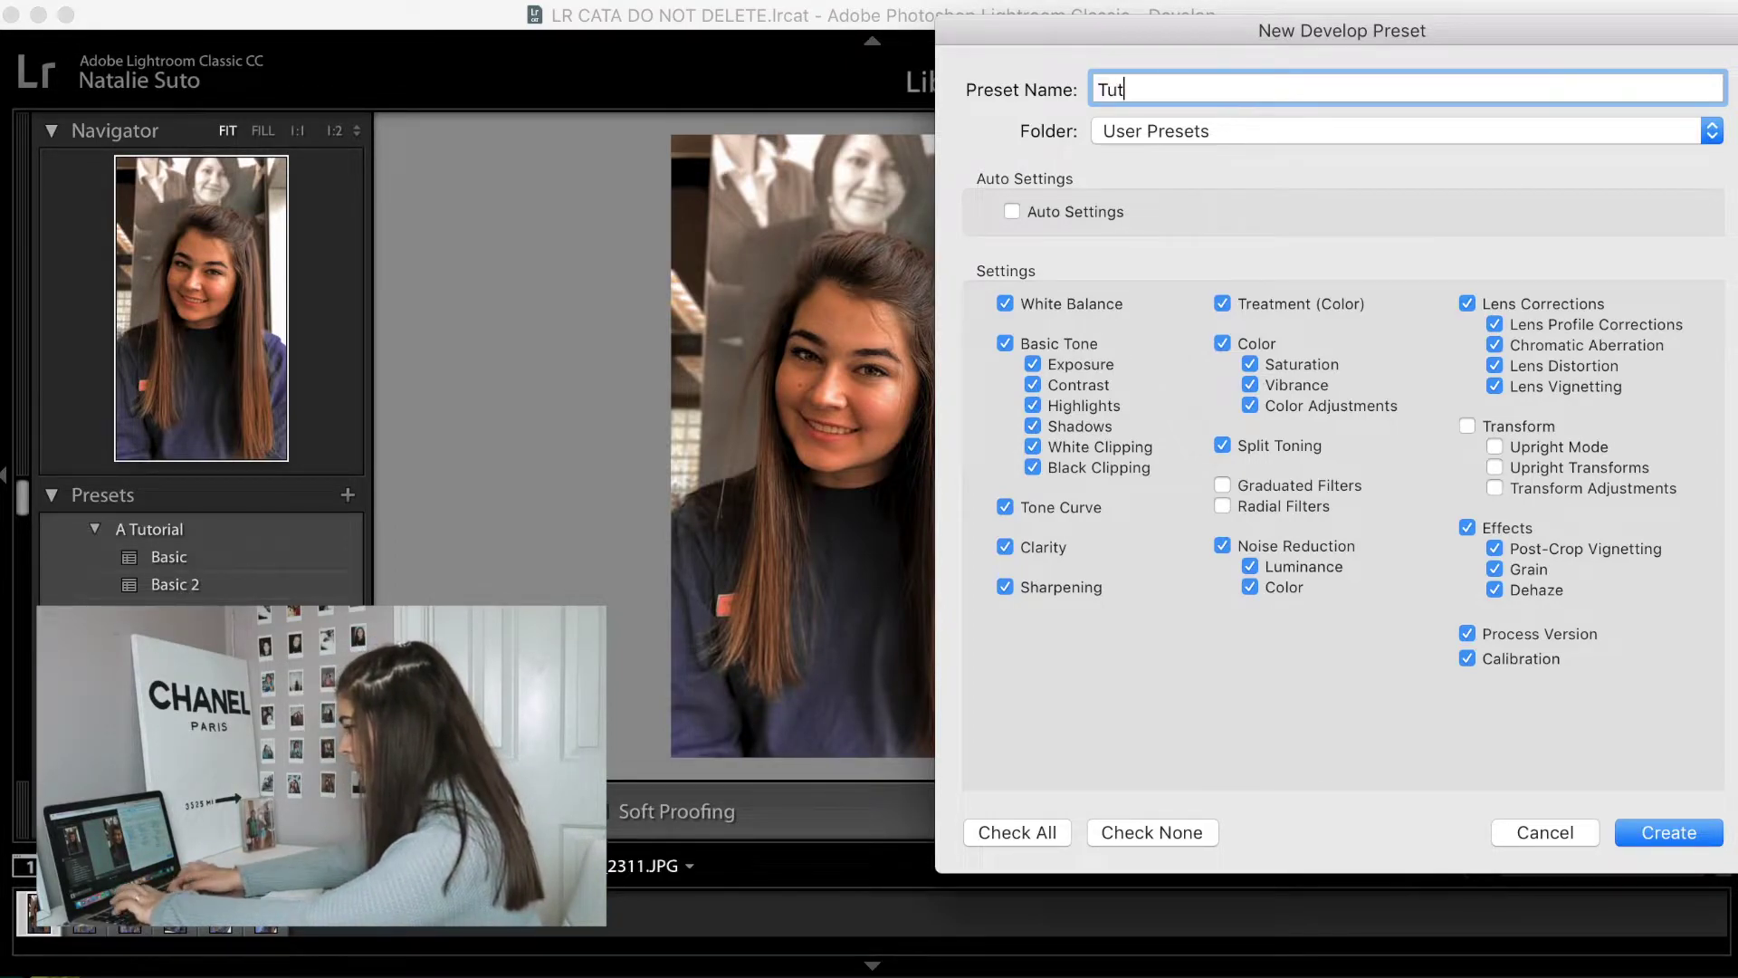
text(orial)
key(Return)
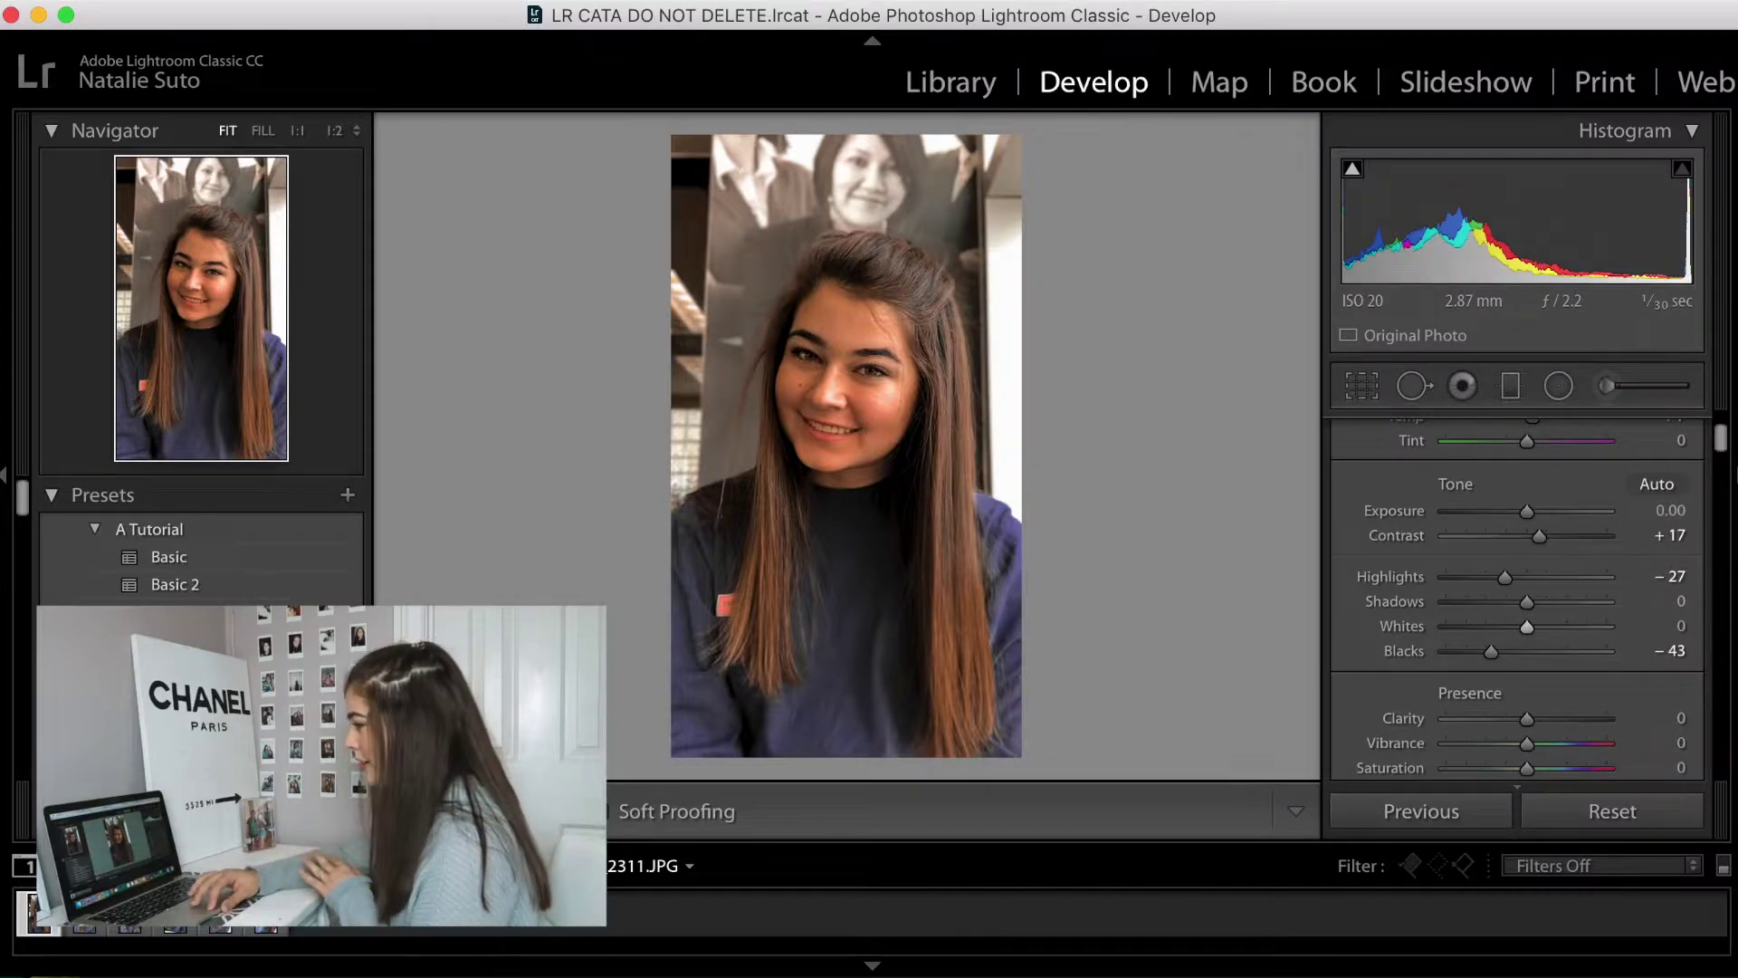
click(330, 9)
click(786, 20)
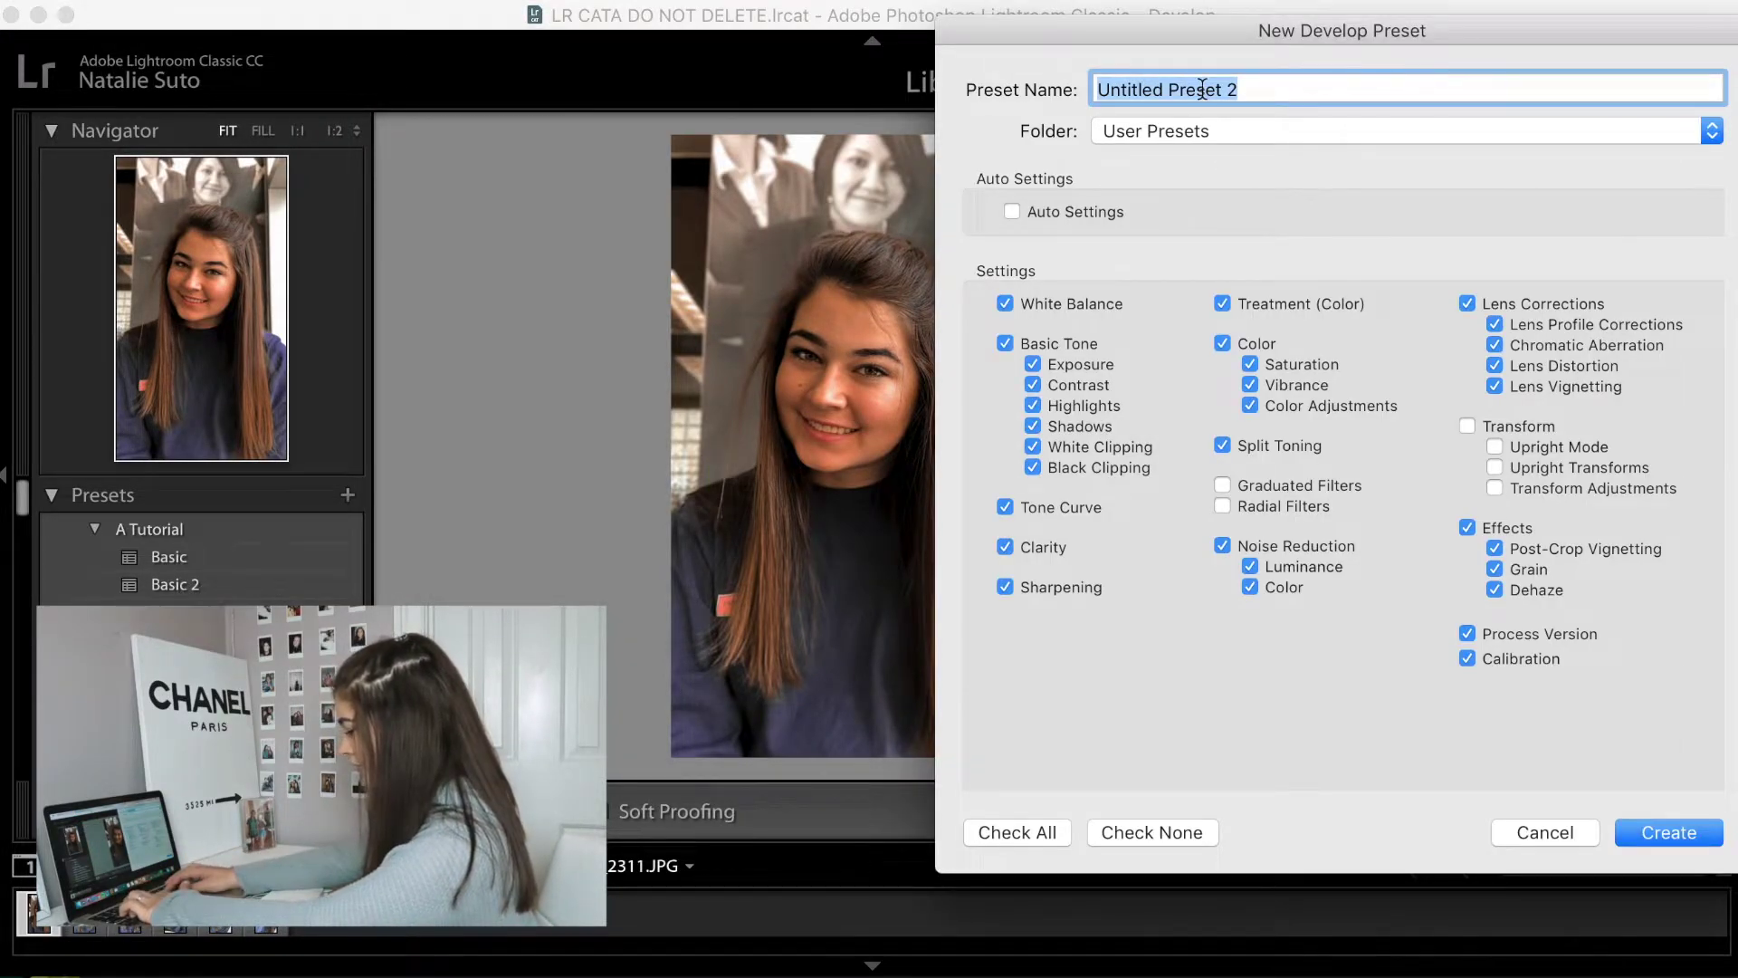
text(Tutorial)
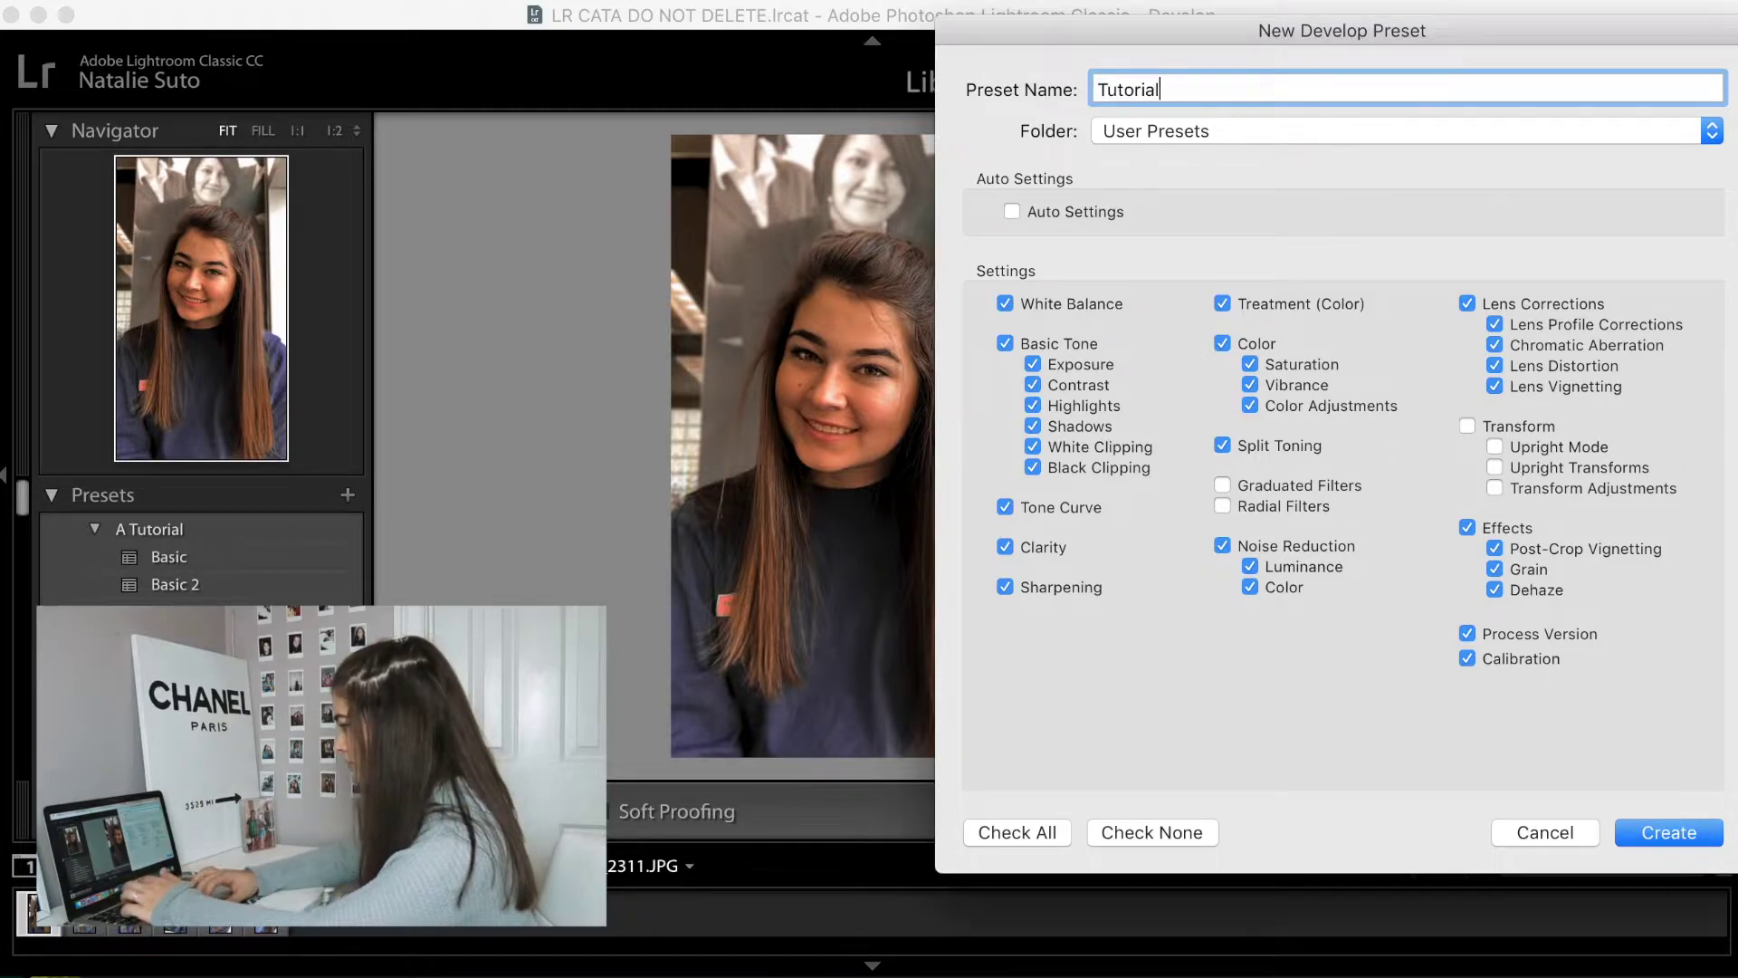
drag(1258, 130, 1258, 230)
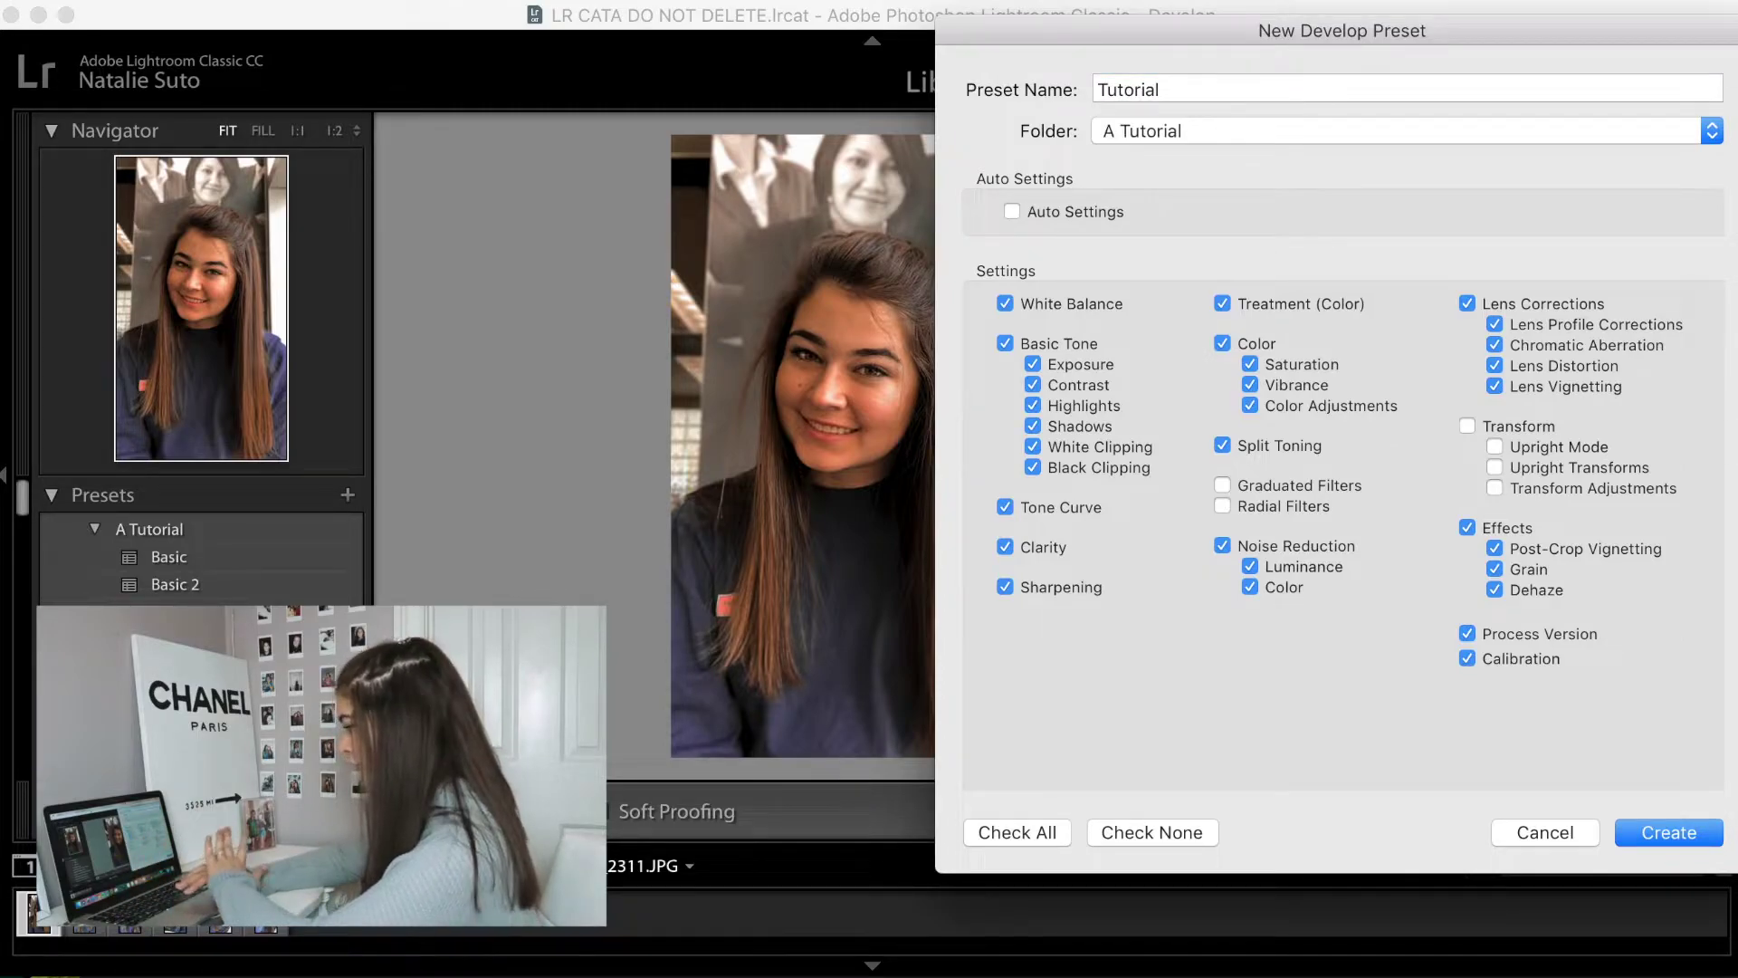
click(1670, 832)
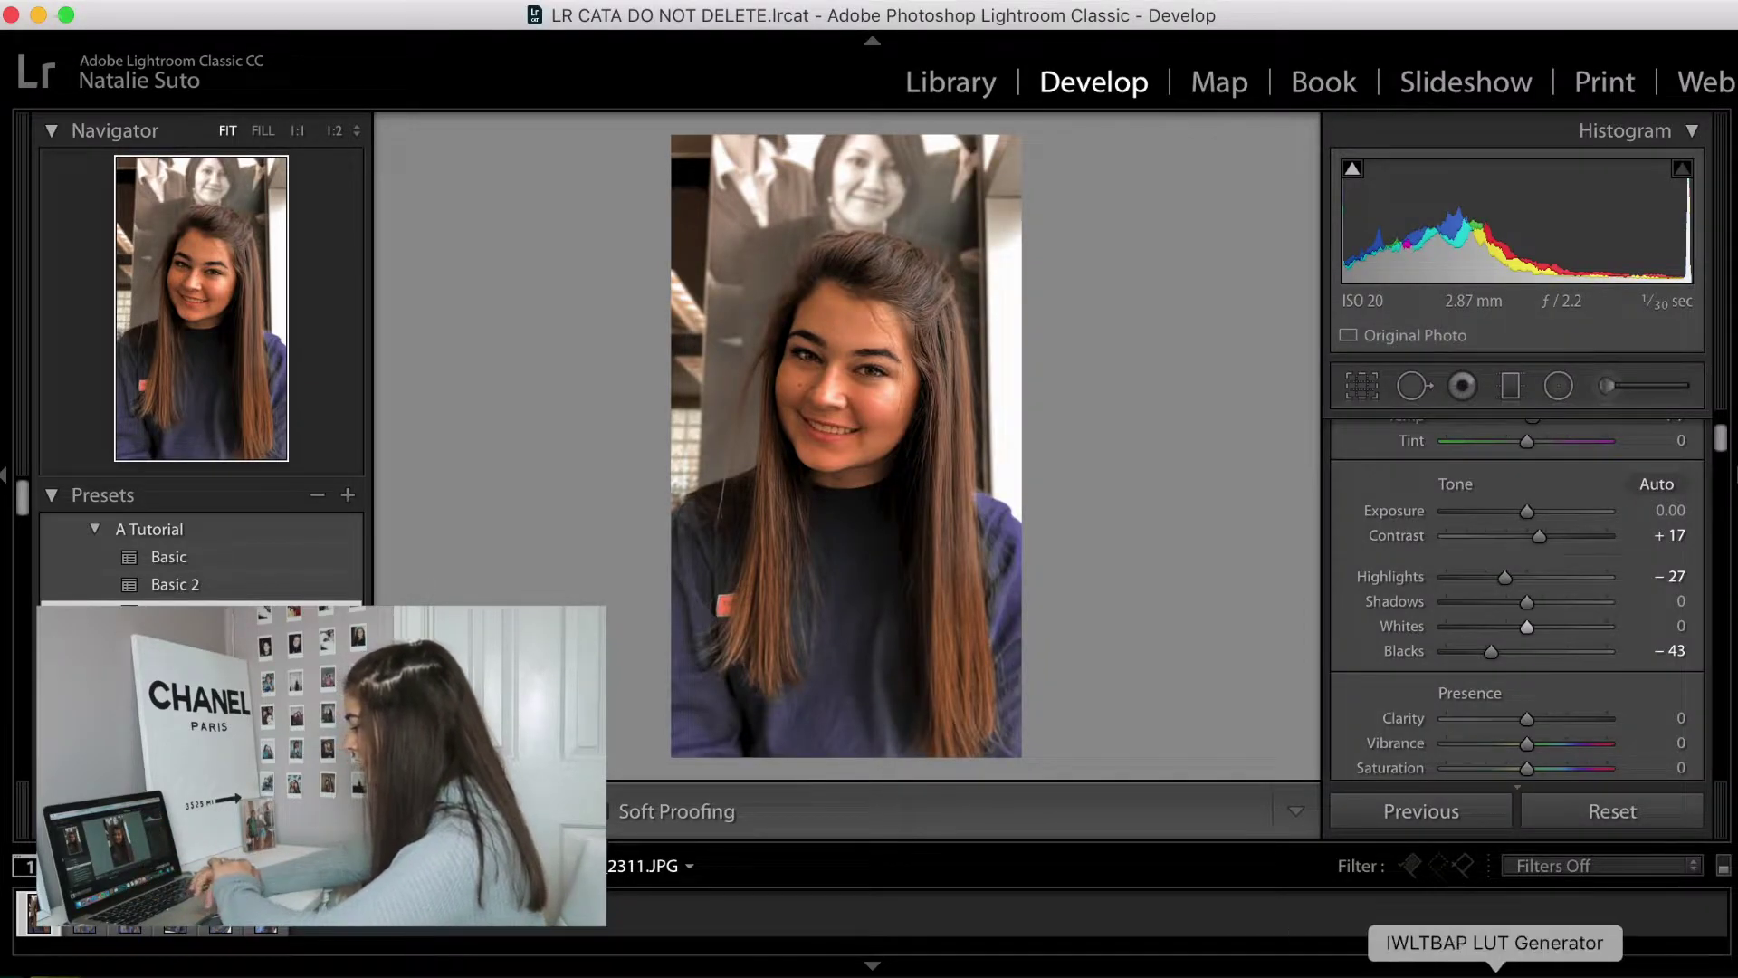
Step: Generate the LUT PNG with IWLTBAP LUT Generator and load it into Develop via Library
click(1495, 969)
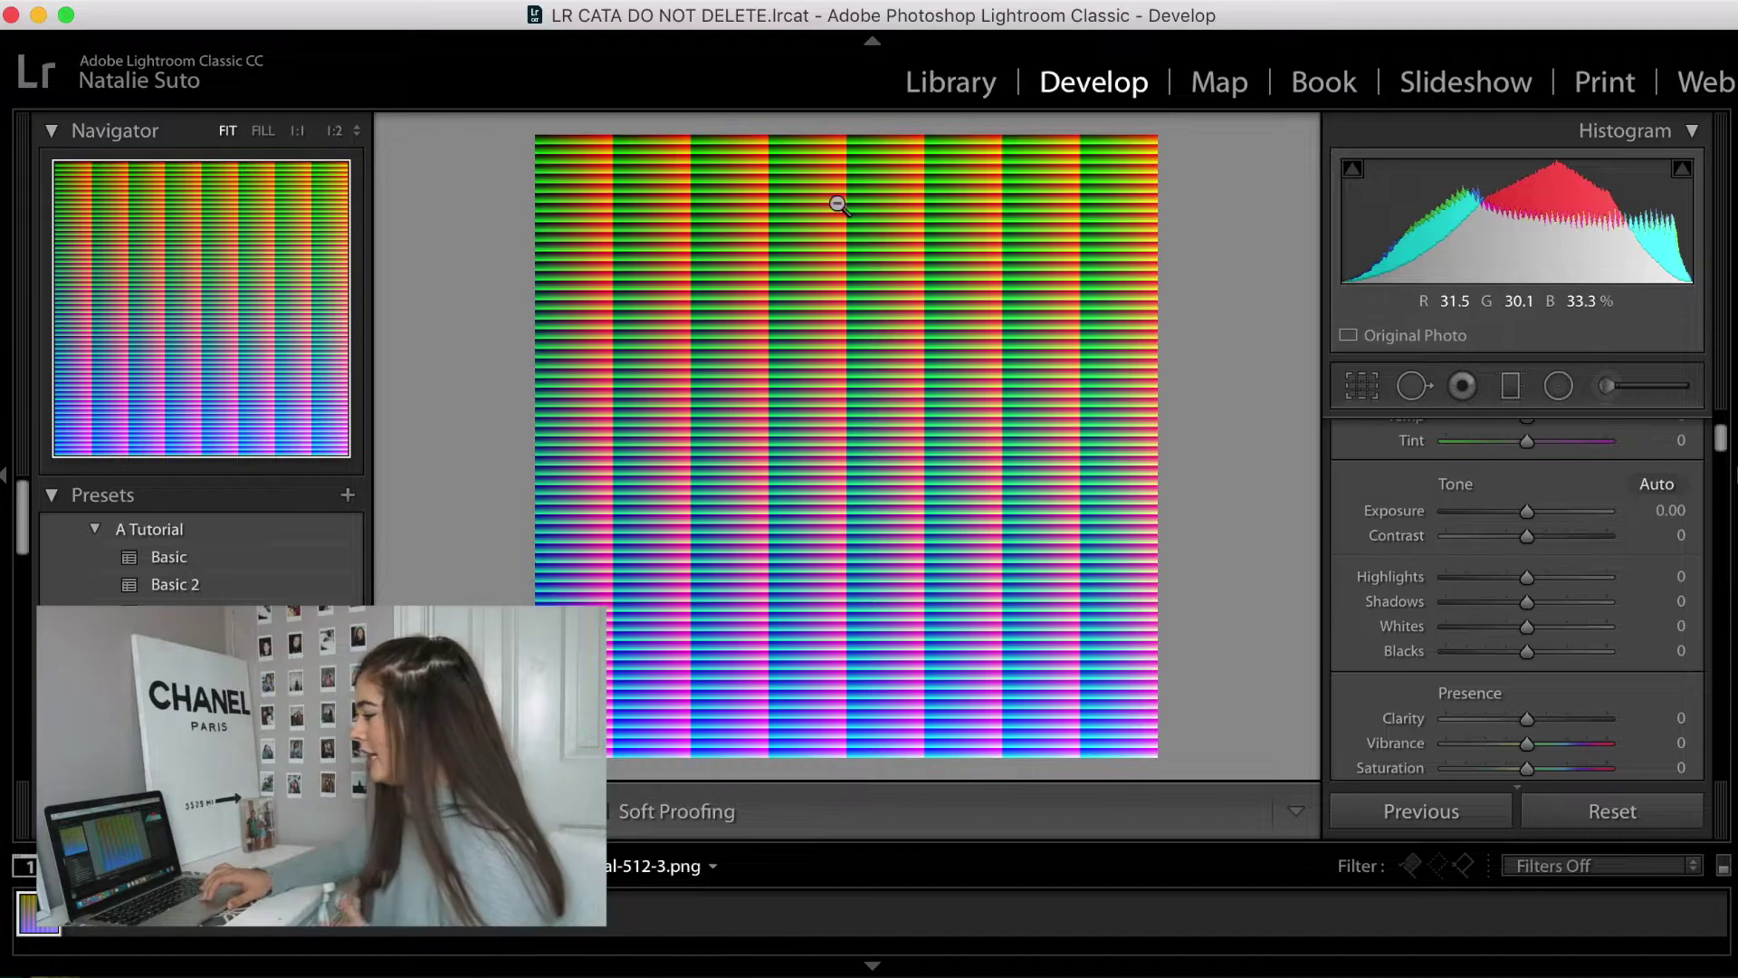
click(927, 86)
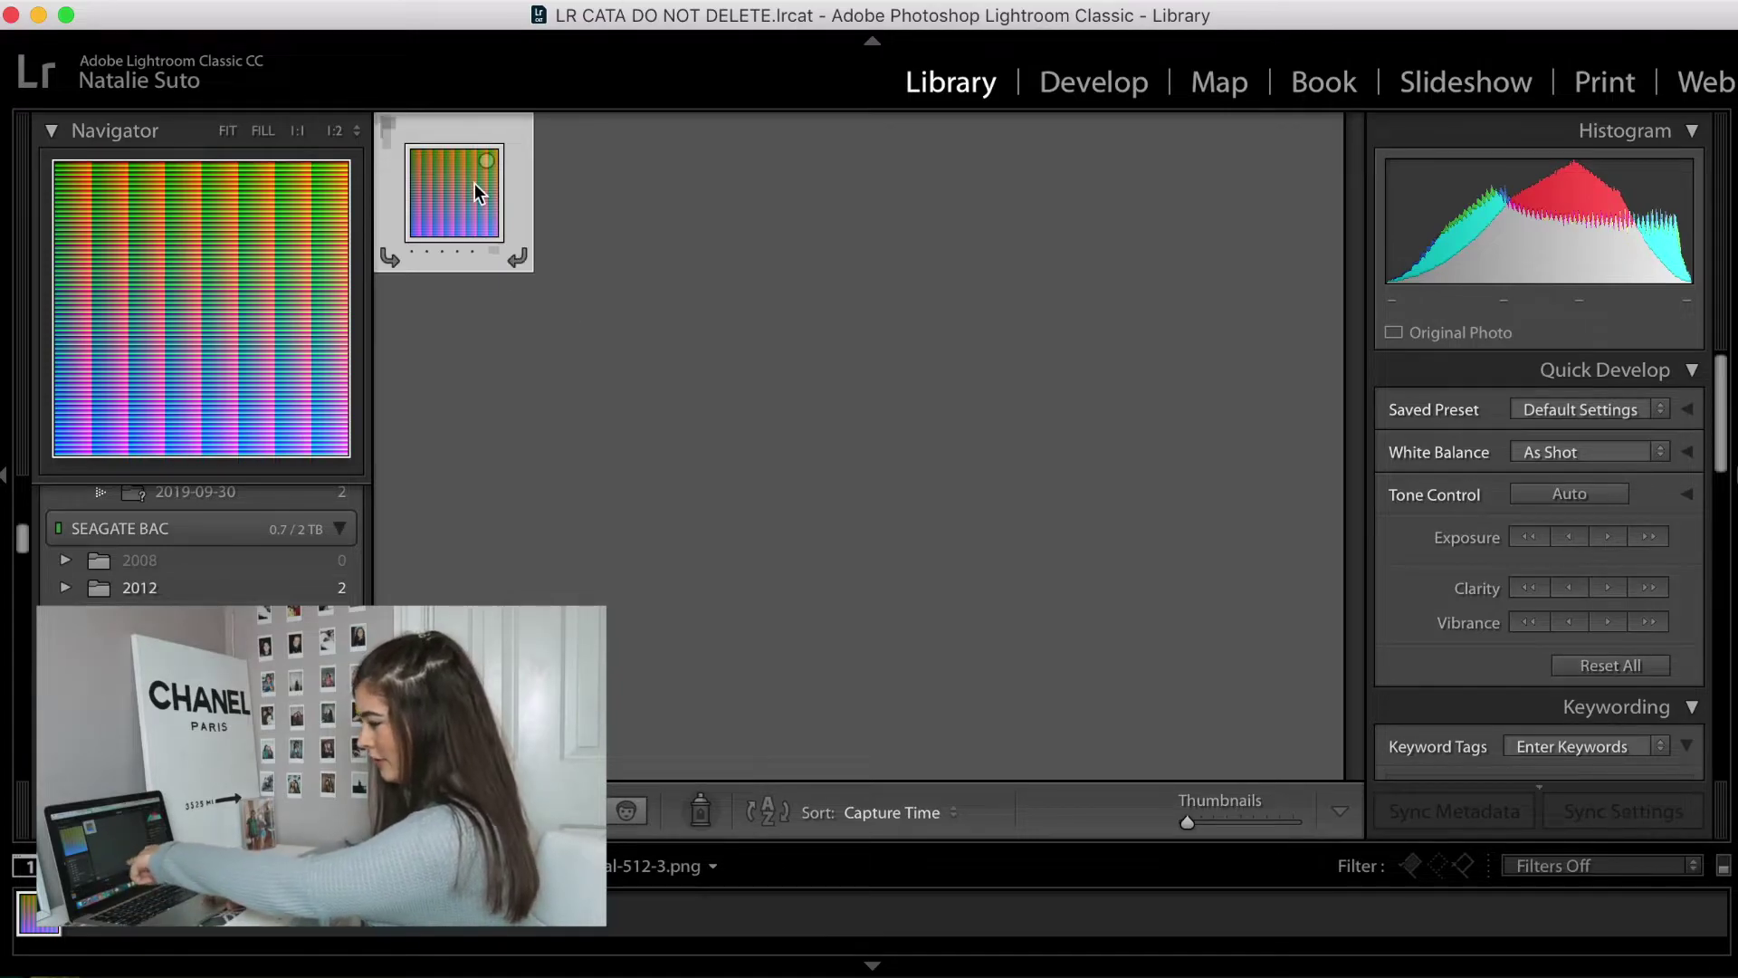
click(1112, 85)
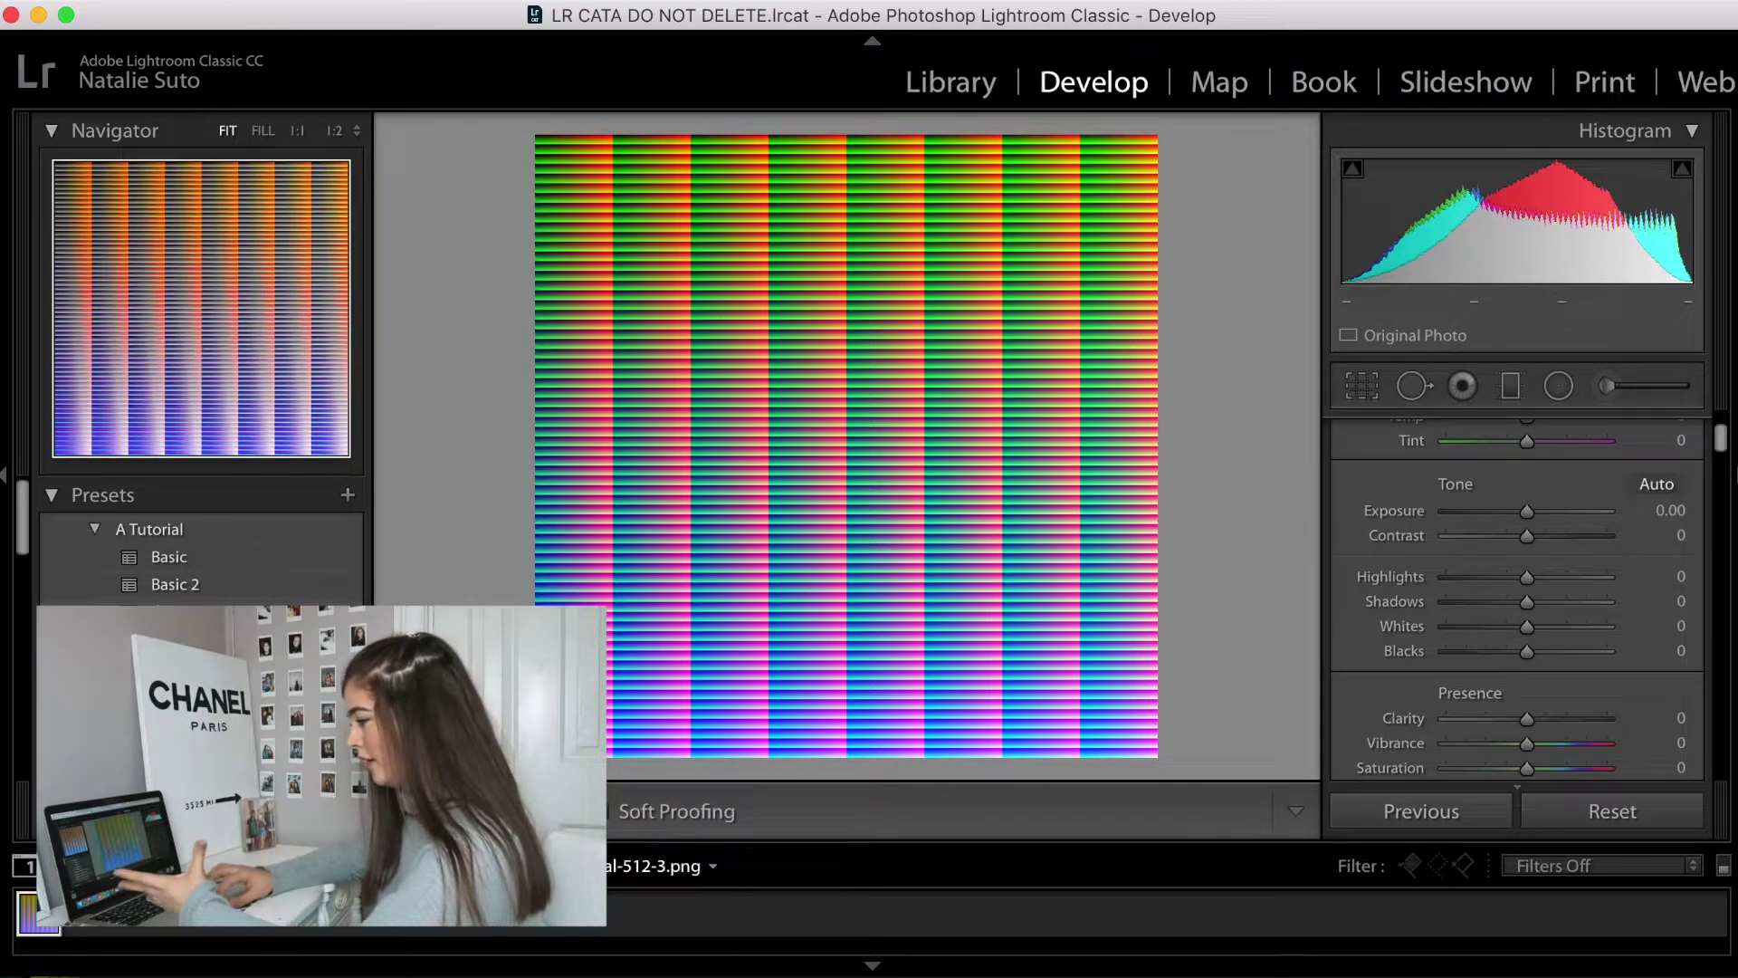
Step: Apply the Tutorial preset to the LUT grid and adjust the Orange saturation
click(172, 612)
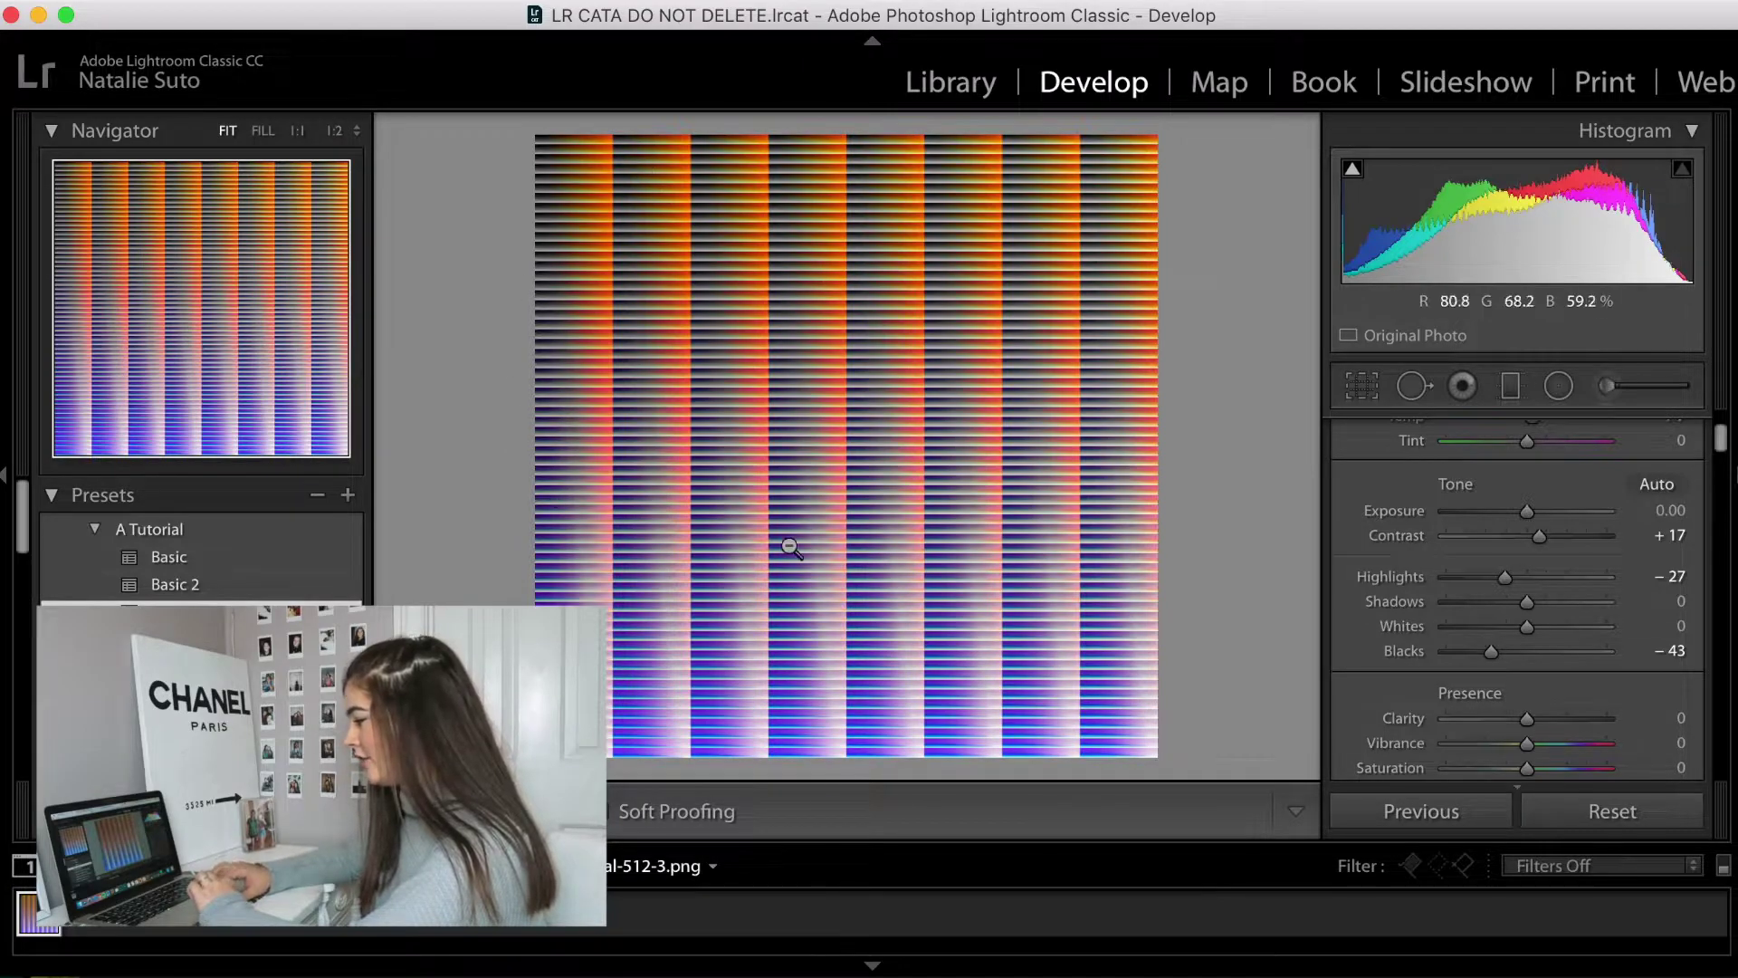
scroll(1419, 681, down, 10)
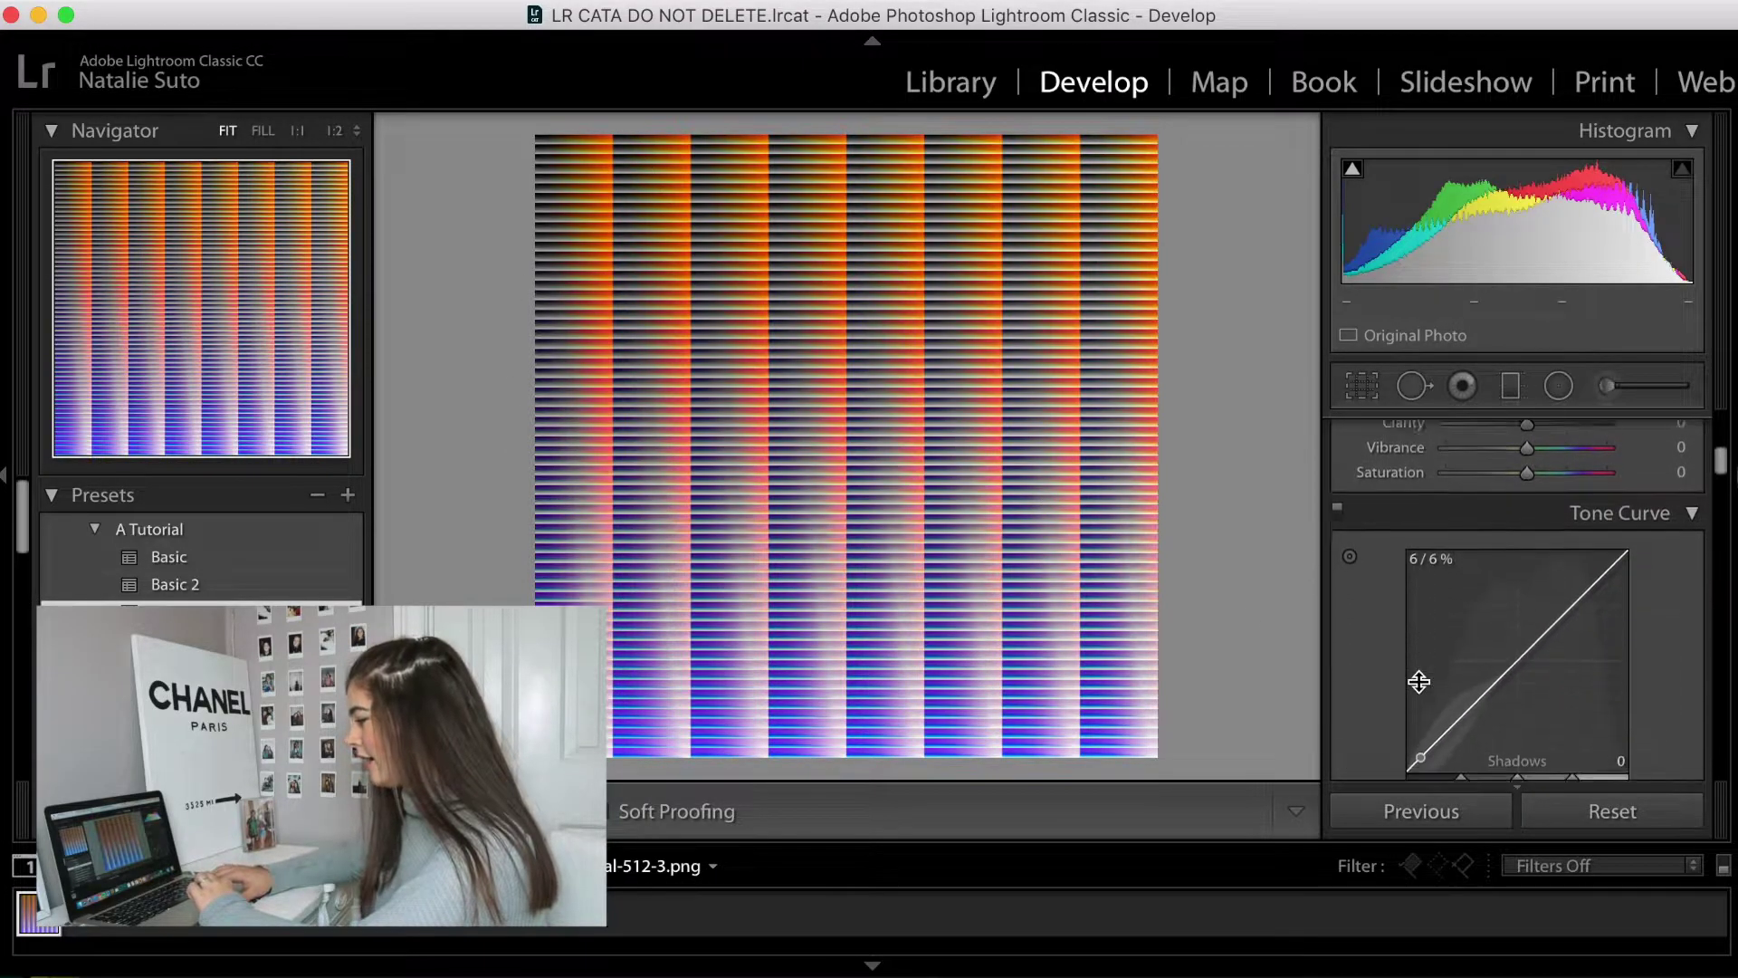
scroll(1420, 680, down, 5)
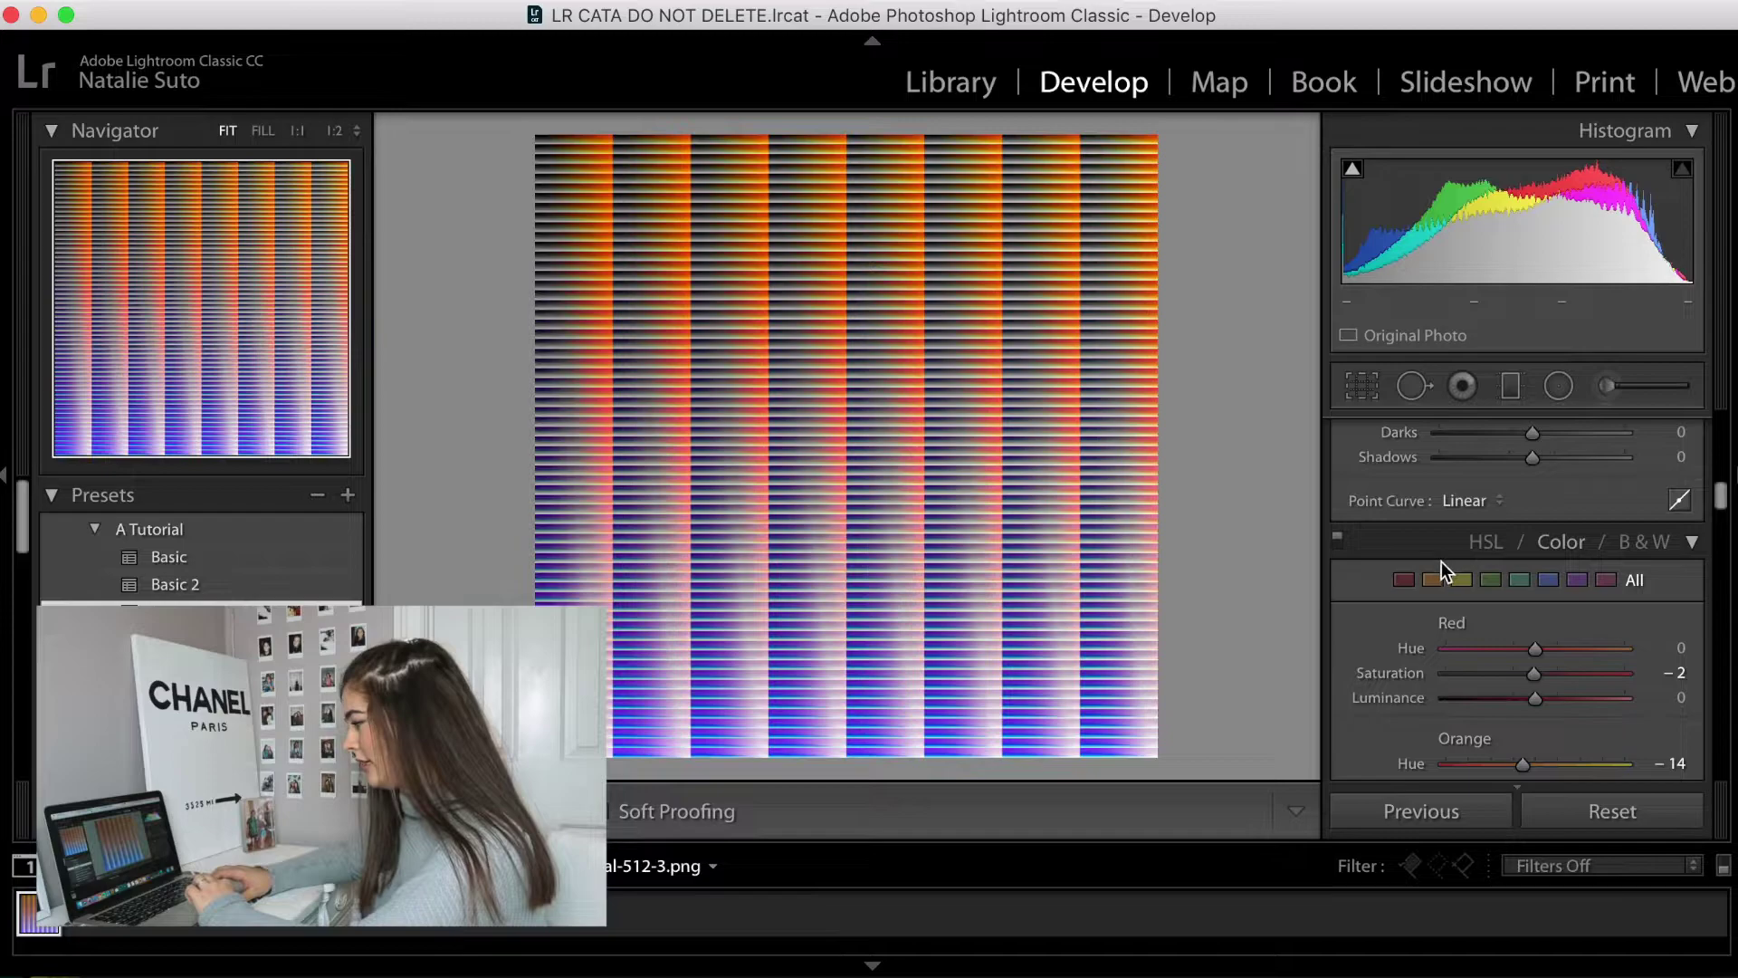
click(1430, 581)
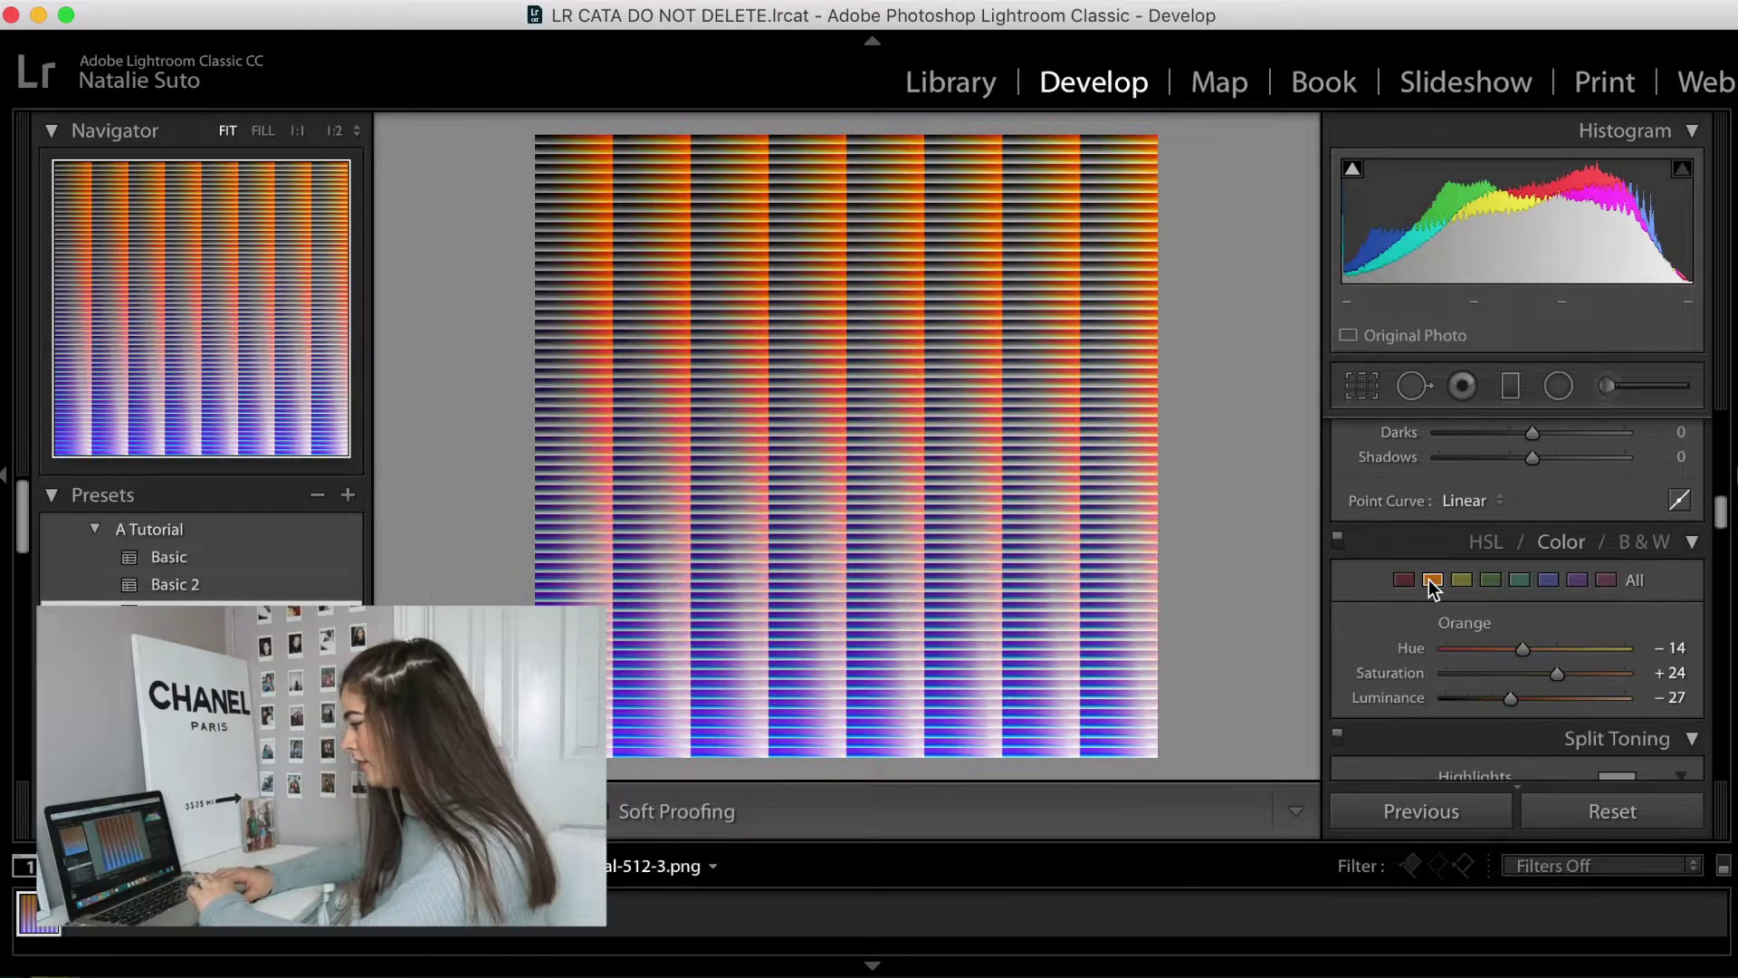
drag(1517, 676, 1529, 681)
Step: Warm the Temp slightly, raise Yellow luminance to +88, and bring up Export settings
scroll(1452, 578, up, 10)
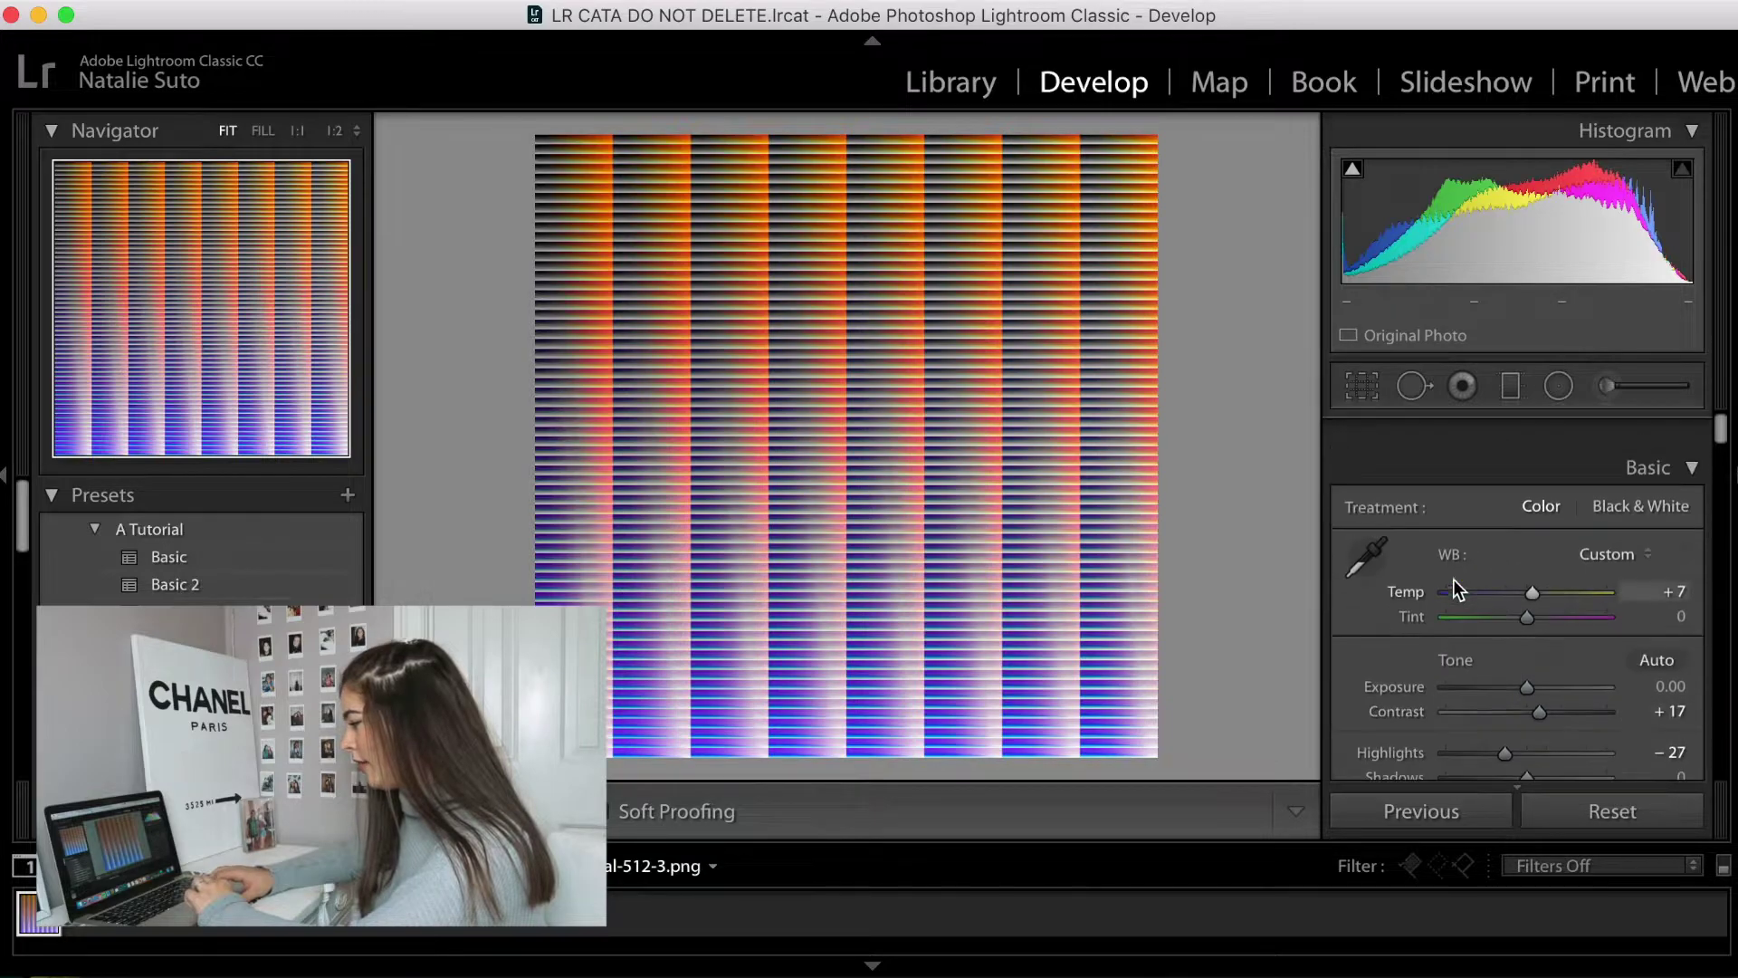
scroll(1493, 570, down, 1)
drag(1521, 559, 1526, 560)
scroll(1529, 566, down, 10)
drag(1562, 666, 1556, 665)
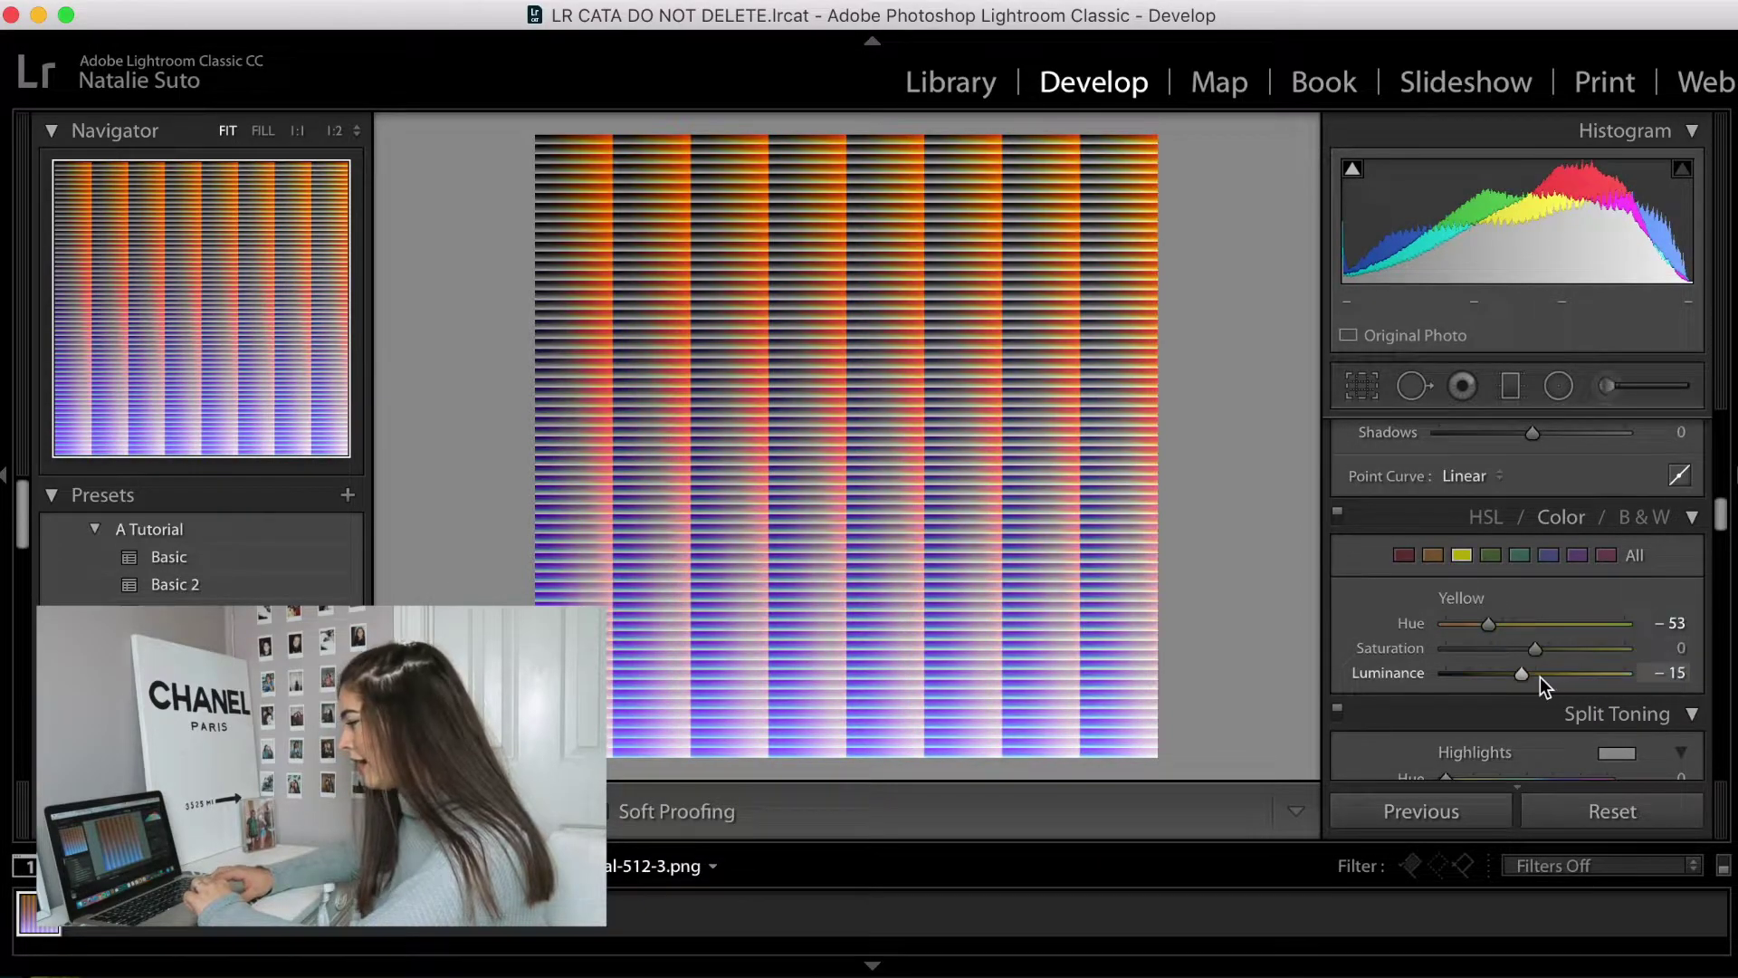
drag(1540, 677, 1613, 671)
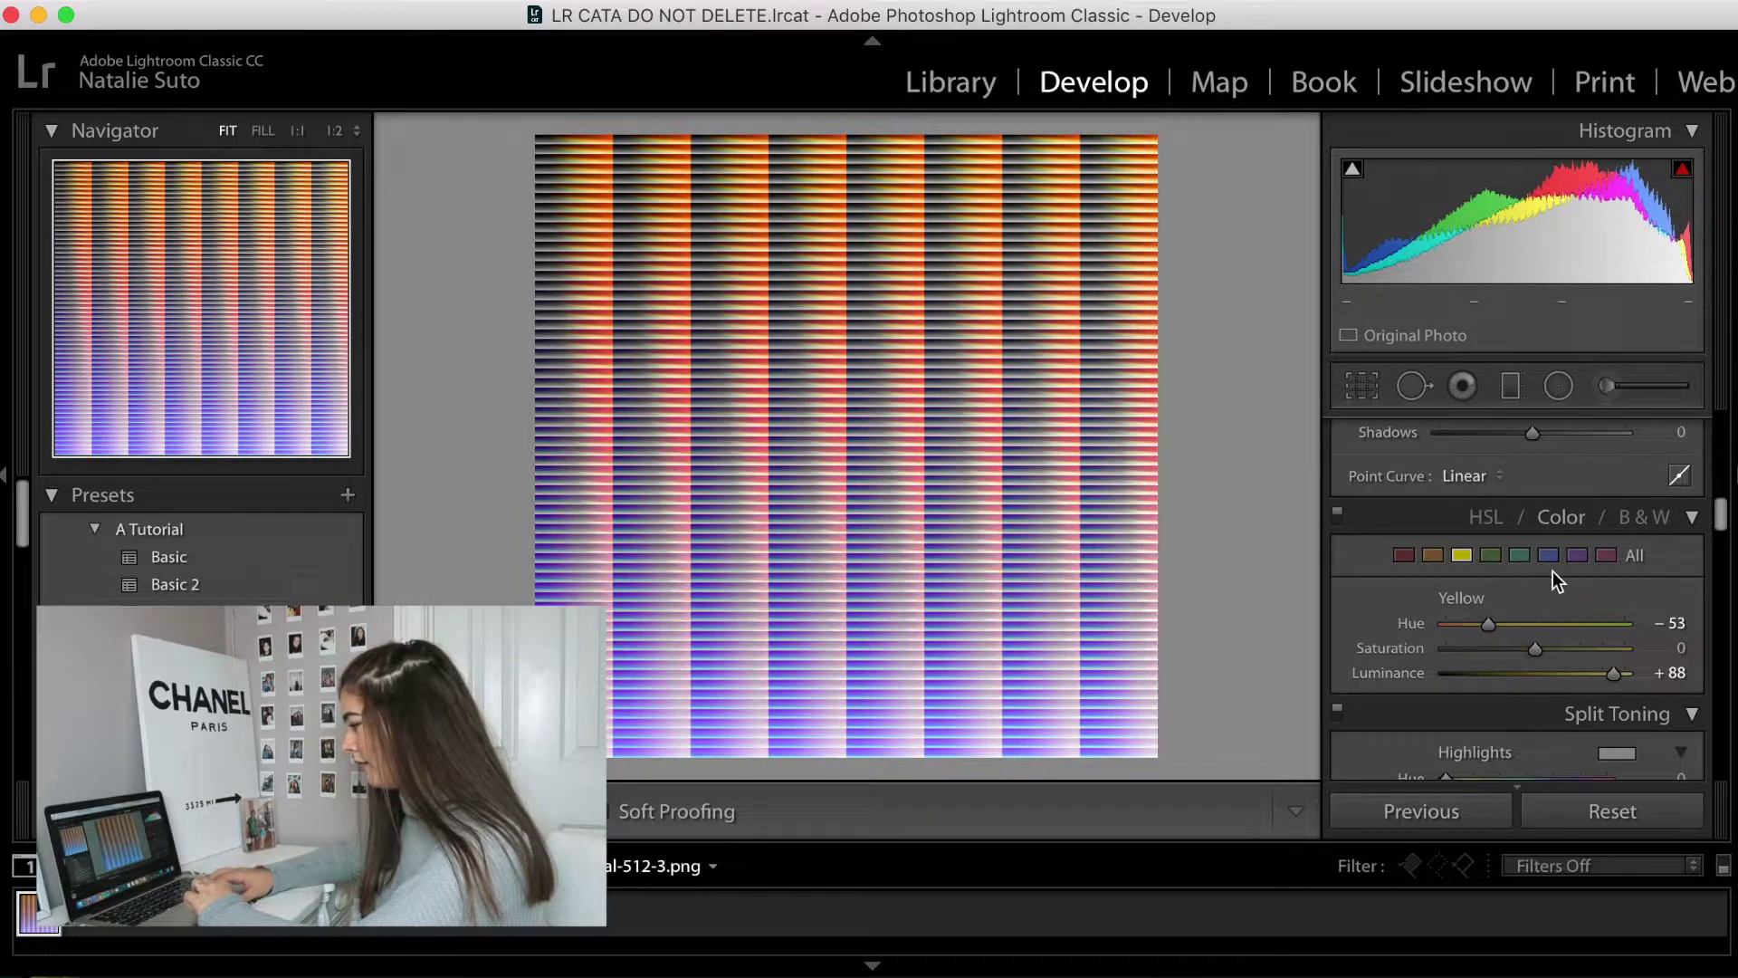
click(1432, 555)
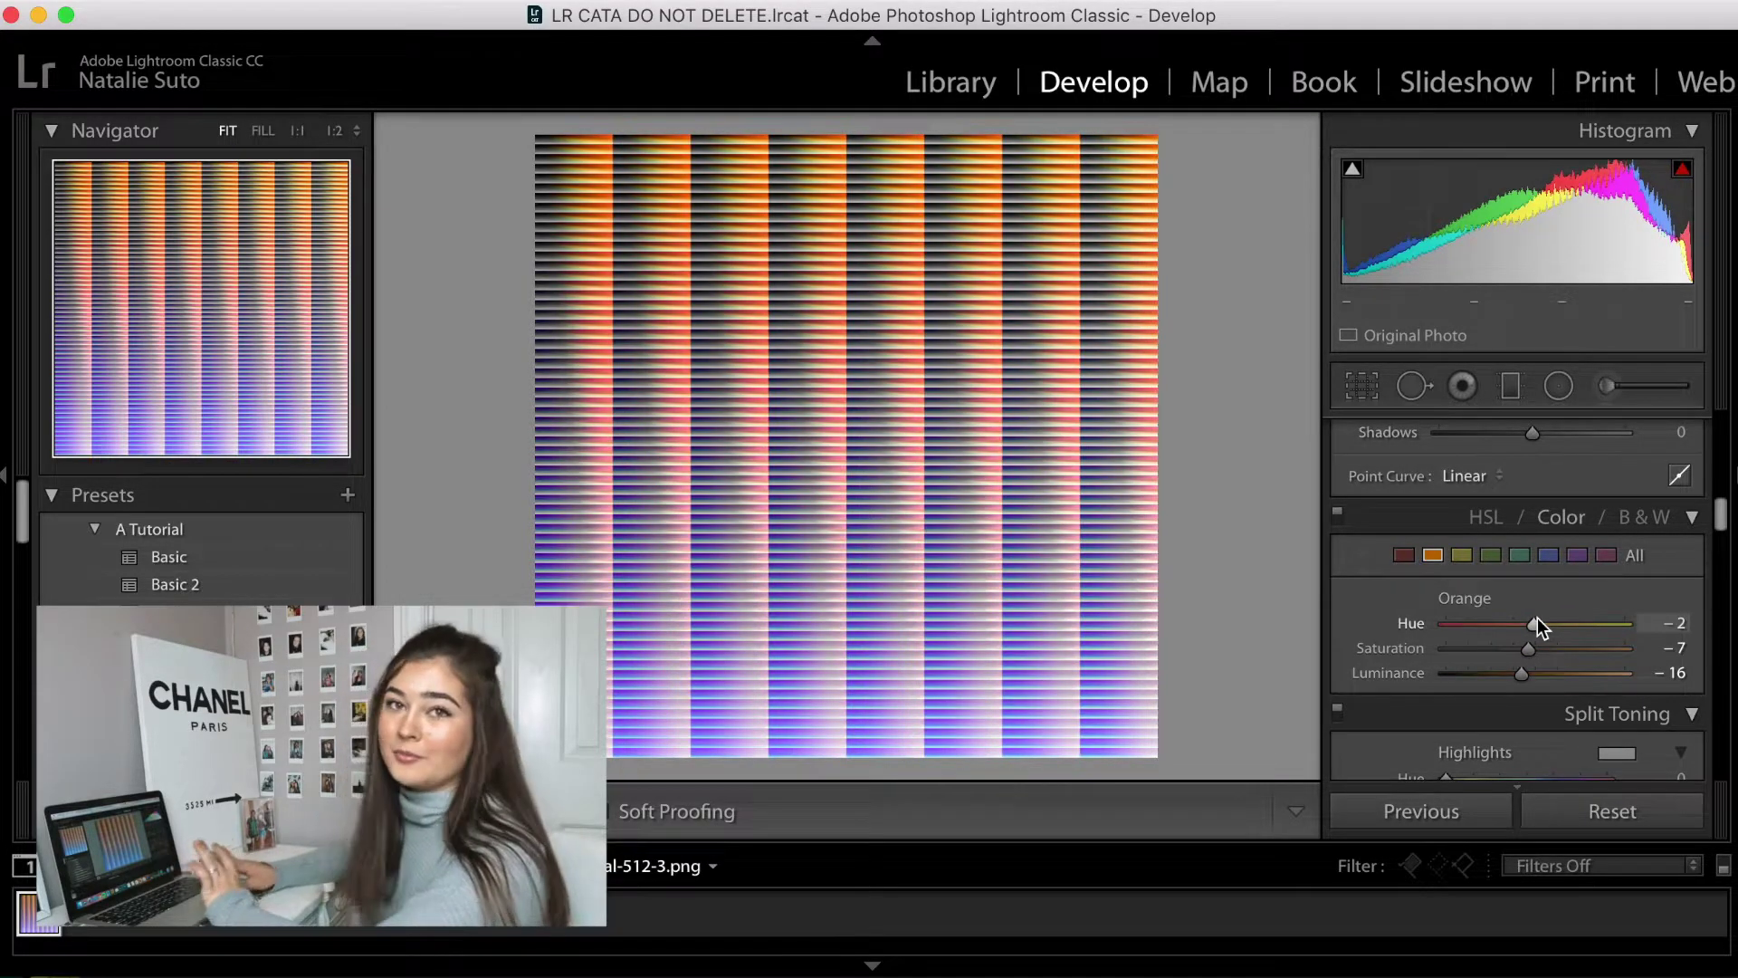
key(super+shift+e)
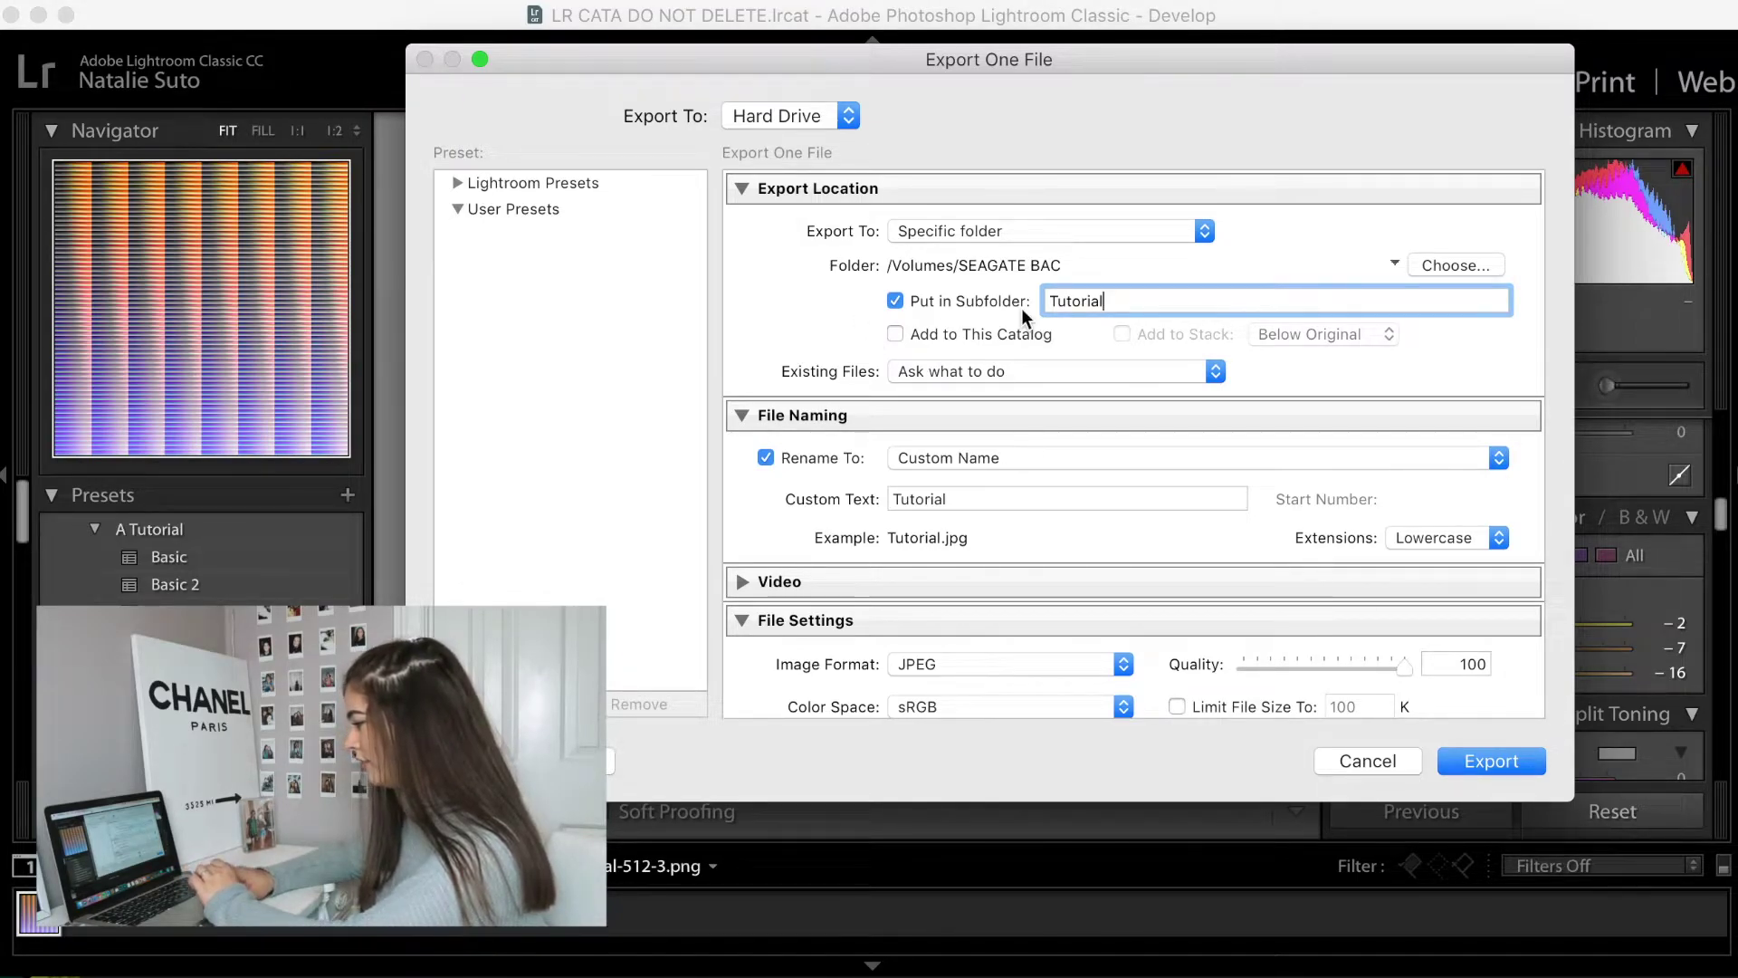
Step: Export the graded grid as Tutorial.jpg and start a Convert to CUBE in LUT Generator
click(1490, 762)
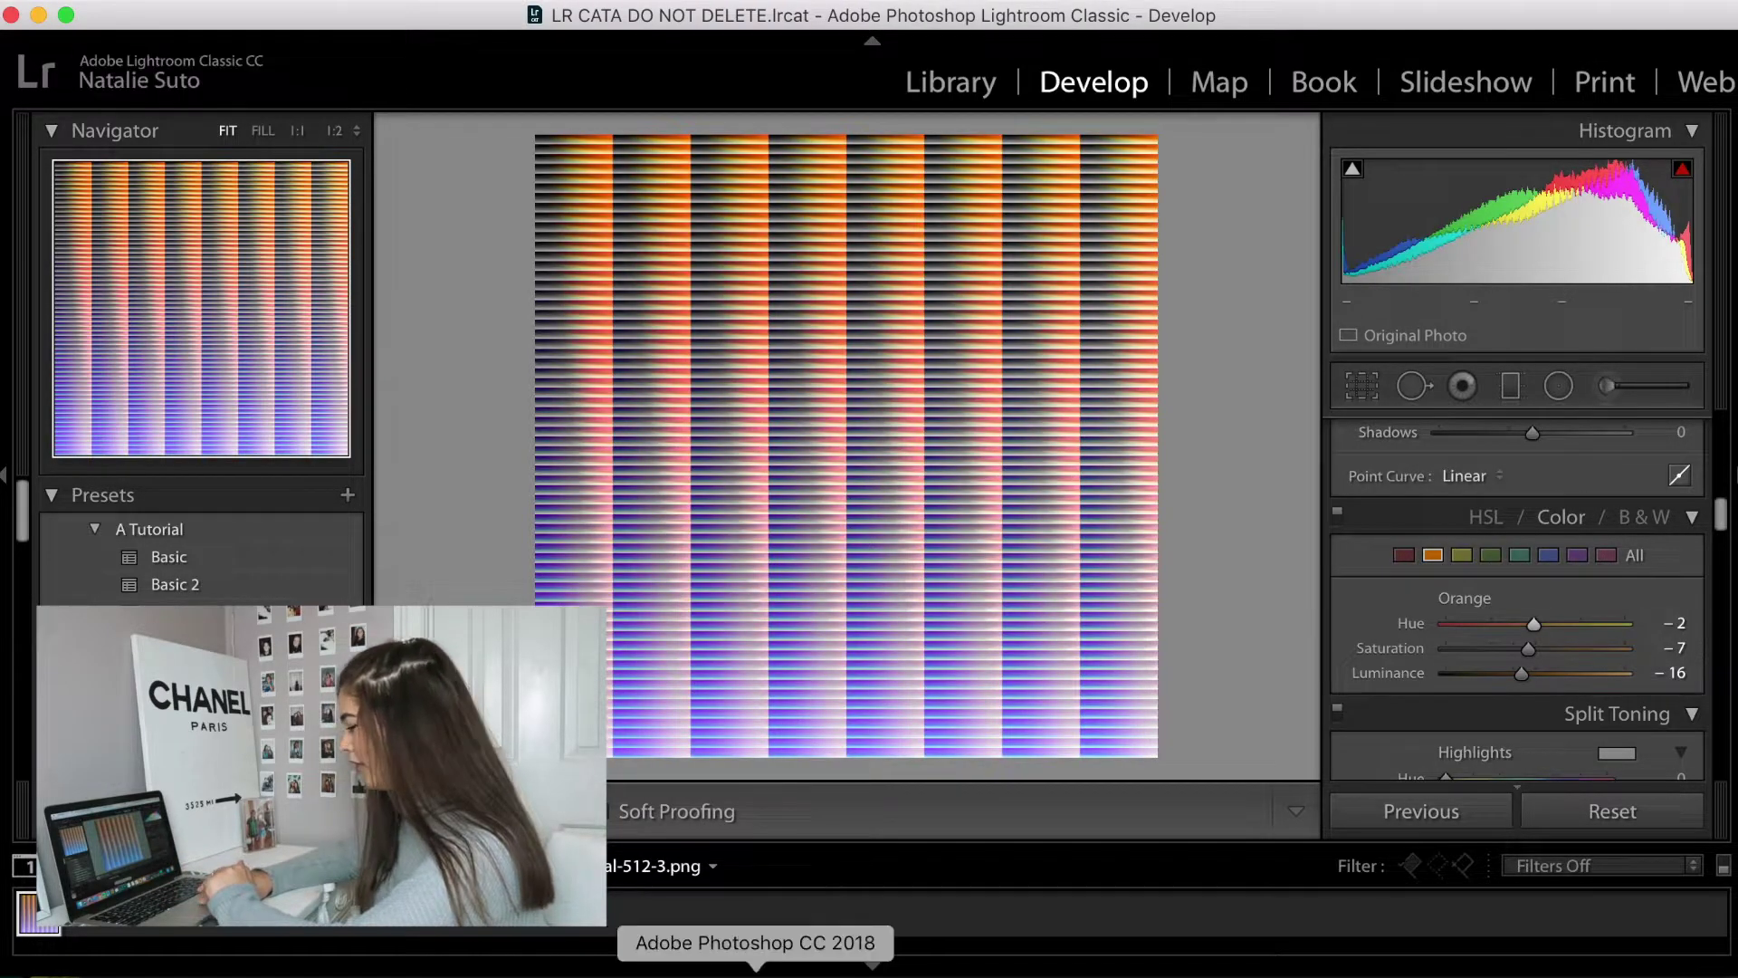
click(1495, 969)
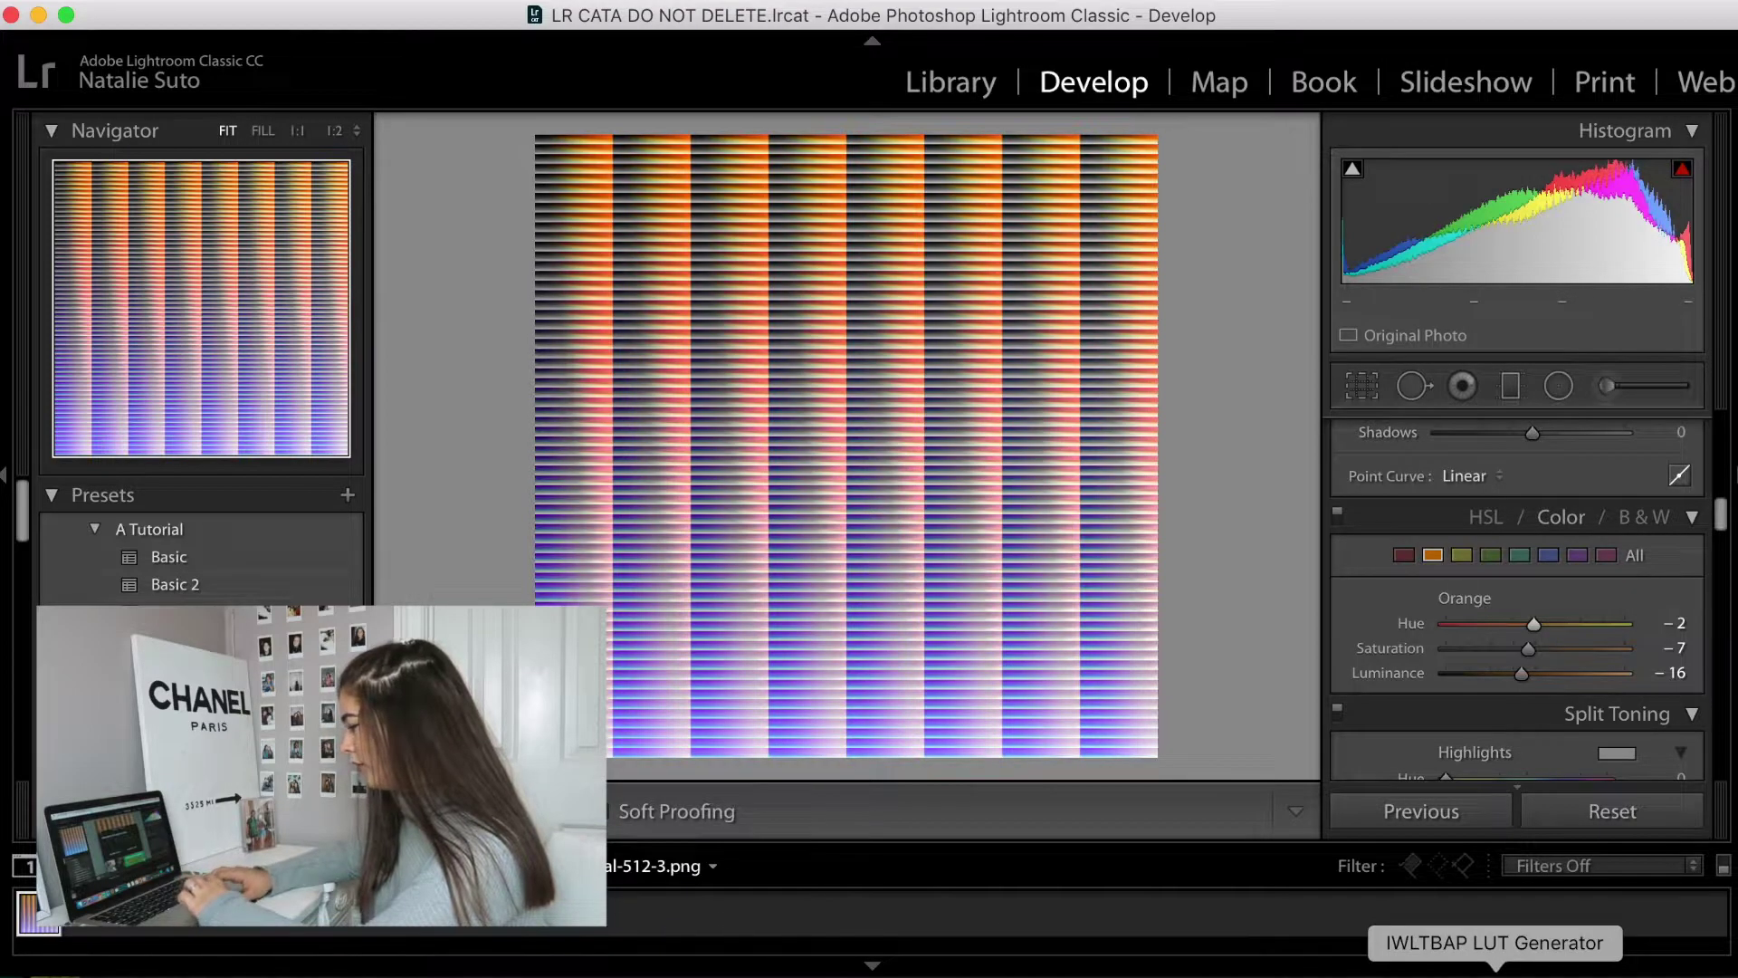
click(1055, 590)
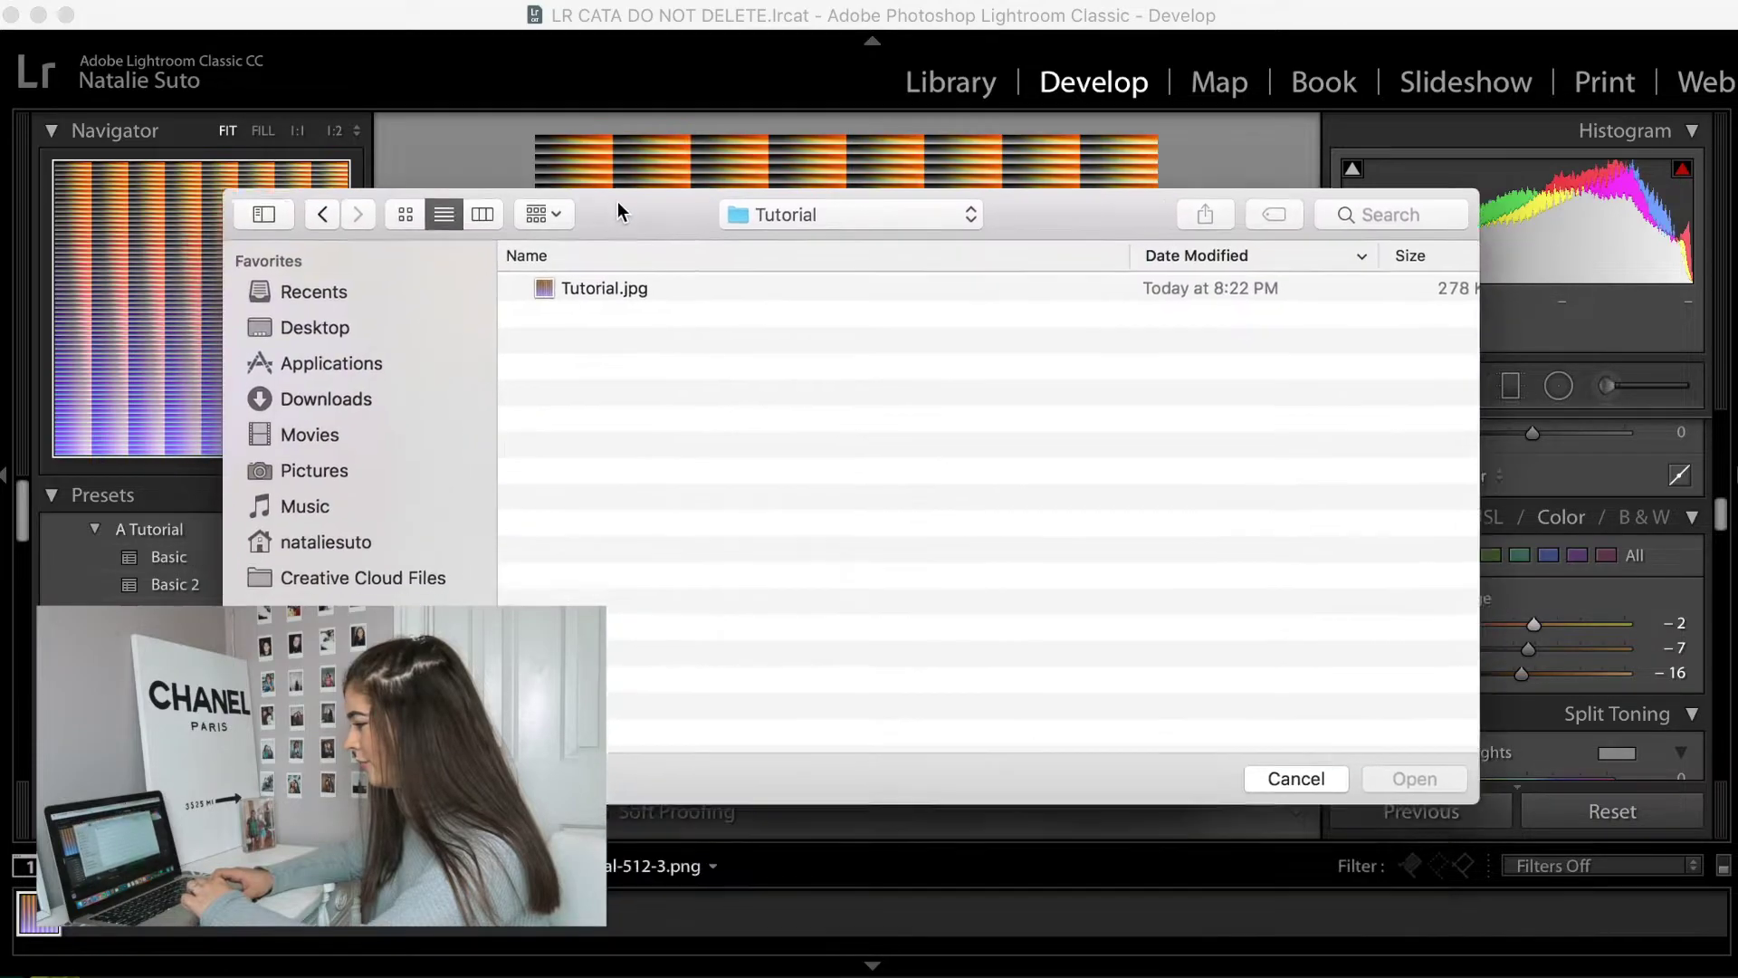
drag(631, 152, 622, 164)
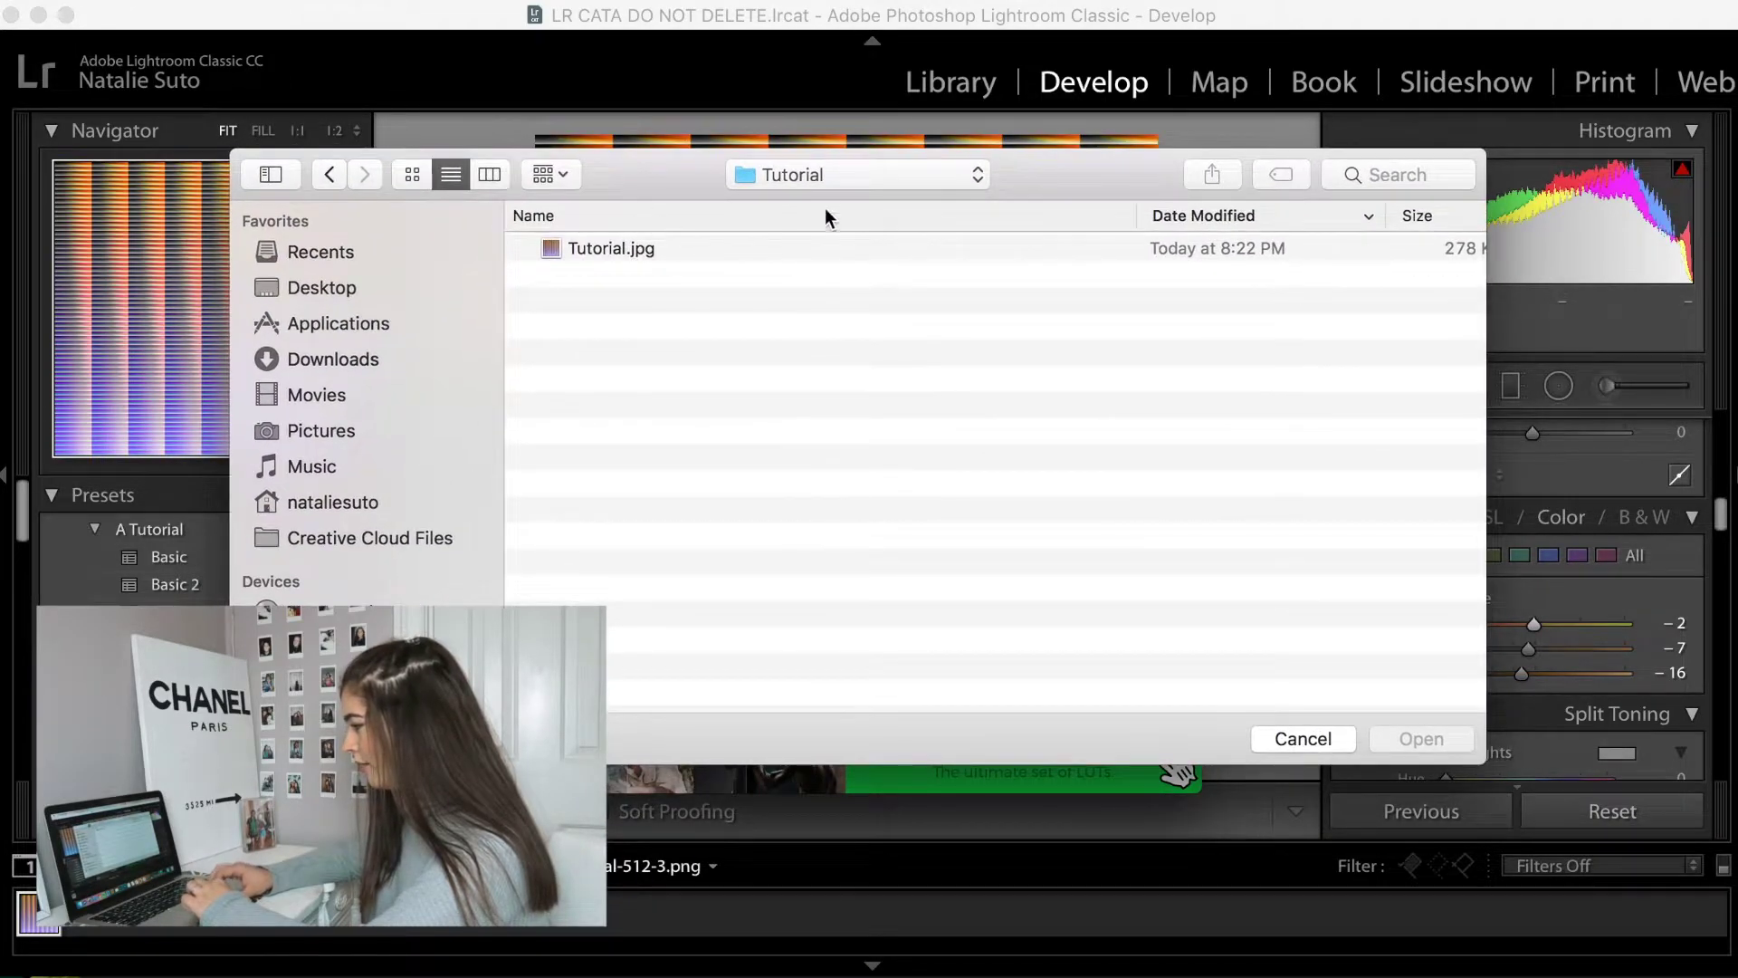
Step: Convert Tutorial.jpg into a CUBE LUT, close the generator, and switch to Photoshop
click(623, 249)
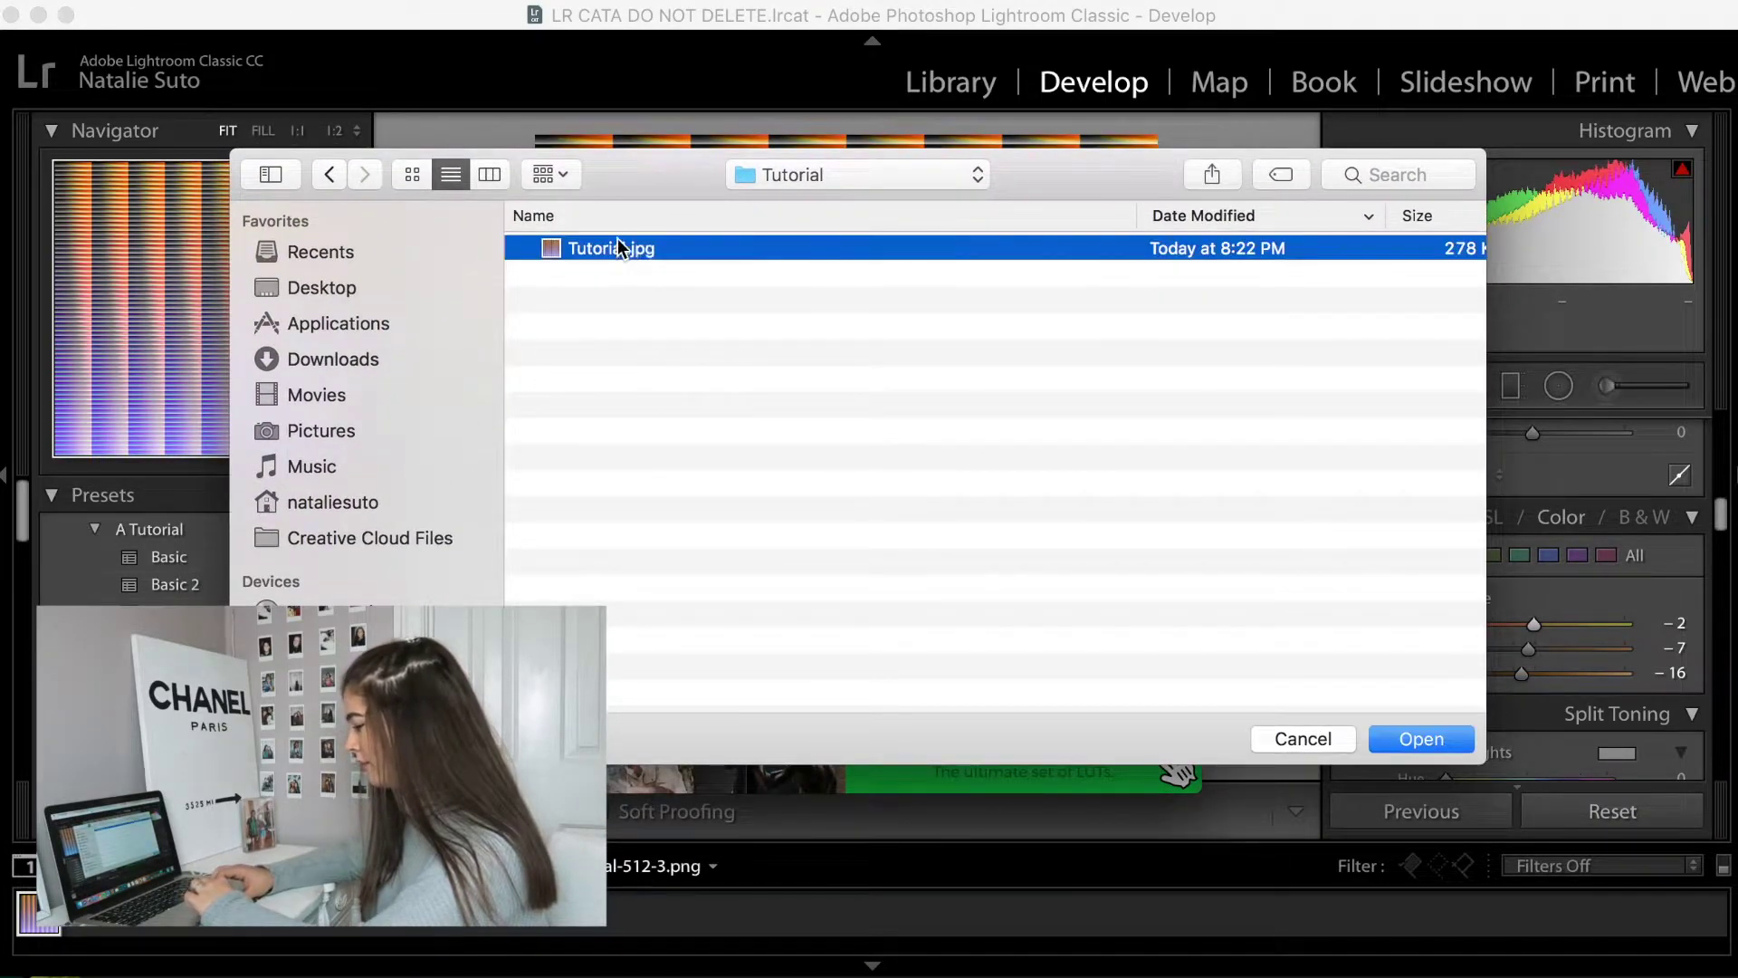
click(1419, 739)
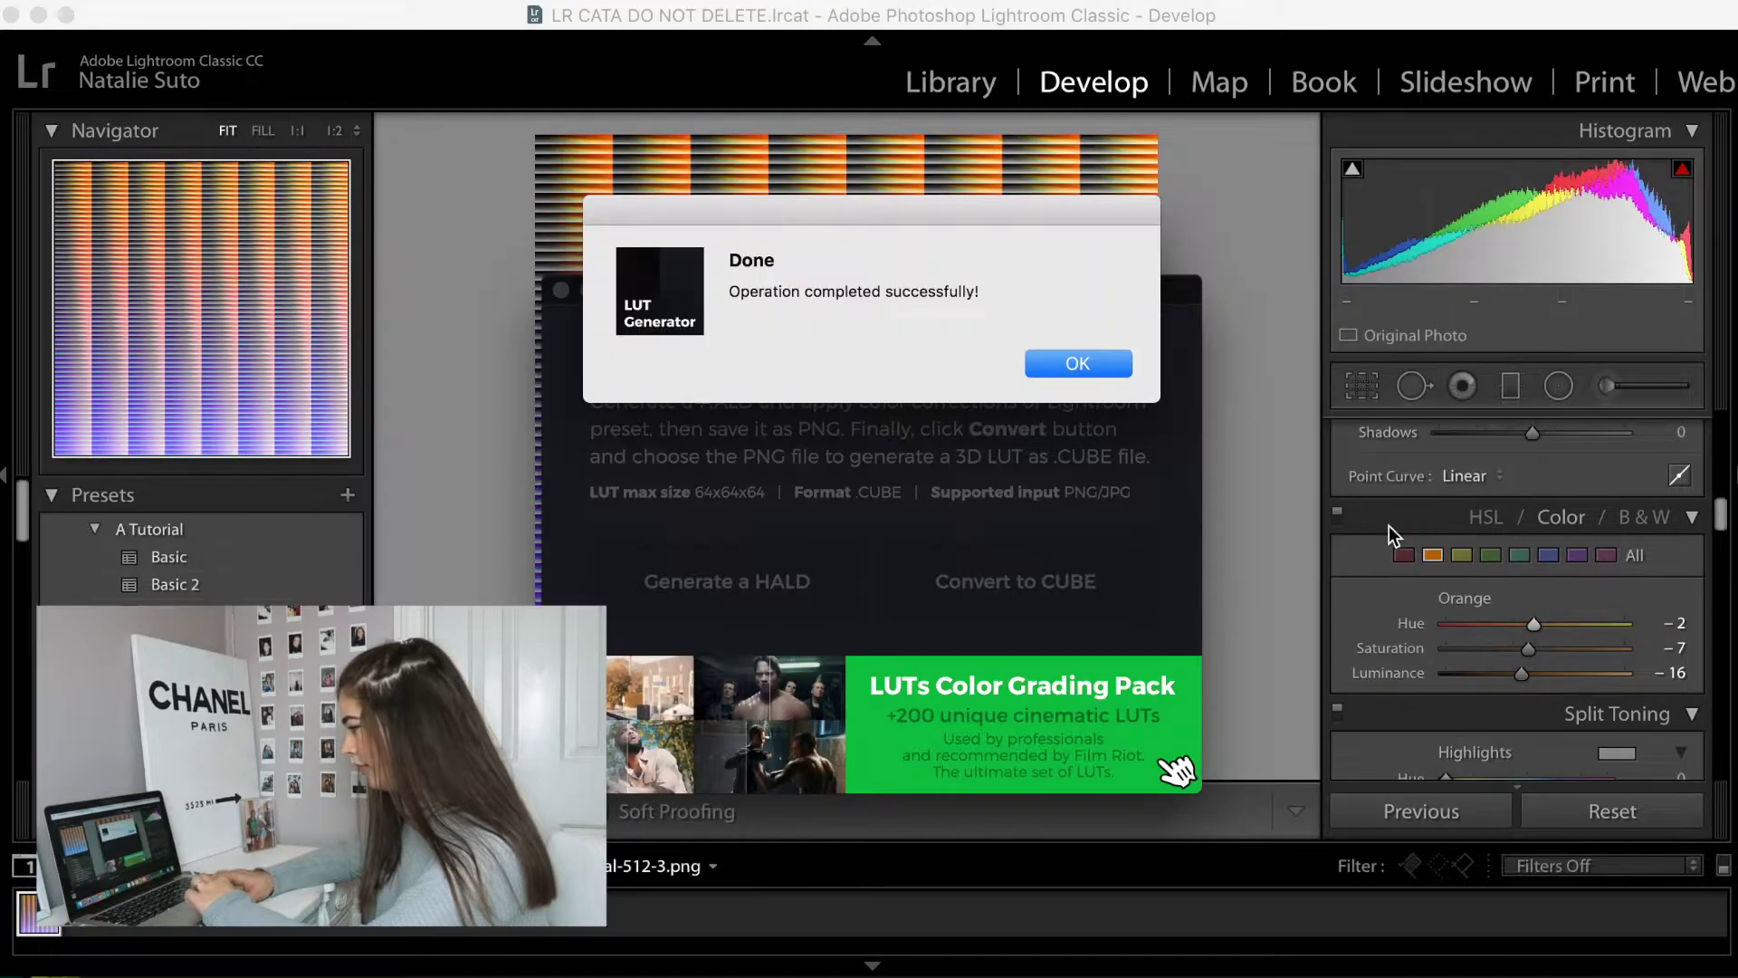
click(1053, 359)
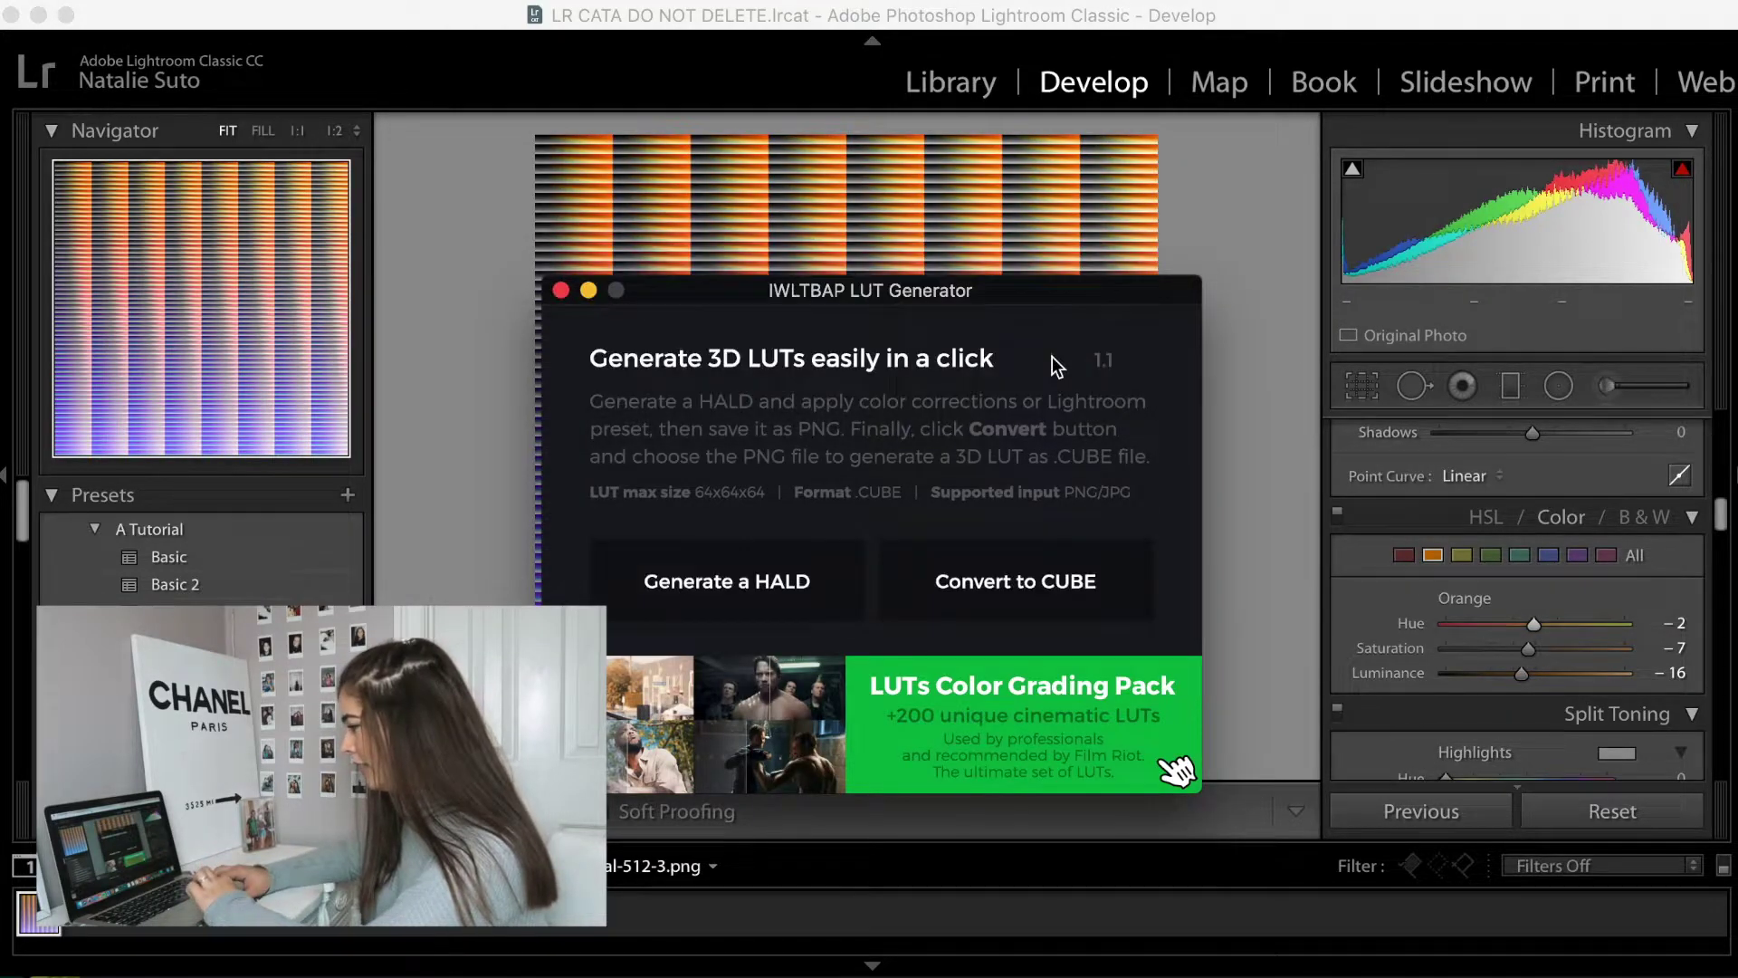
click(561, 289)
click(756, 965)
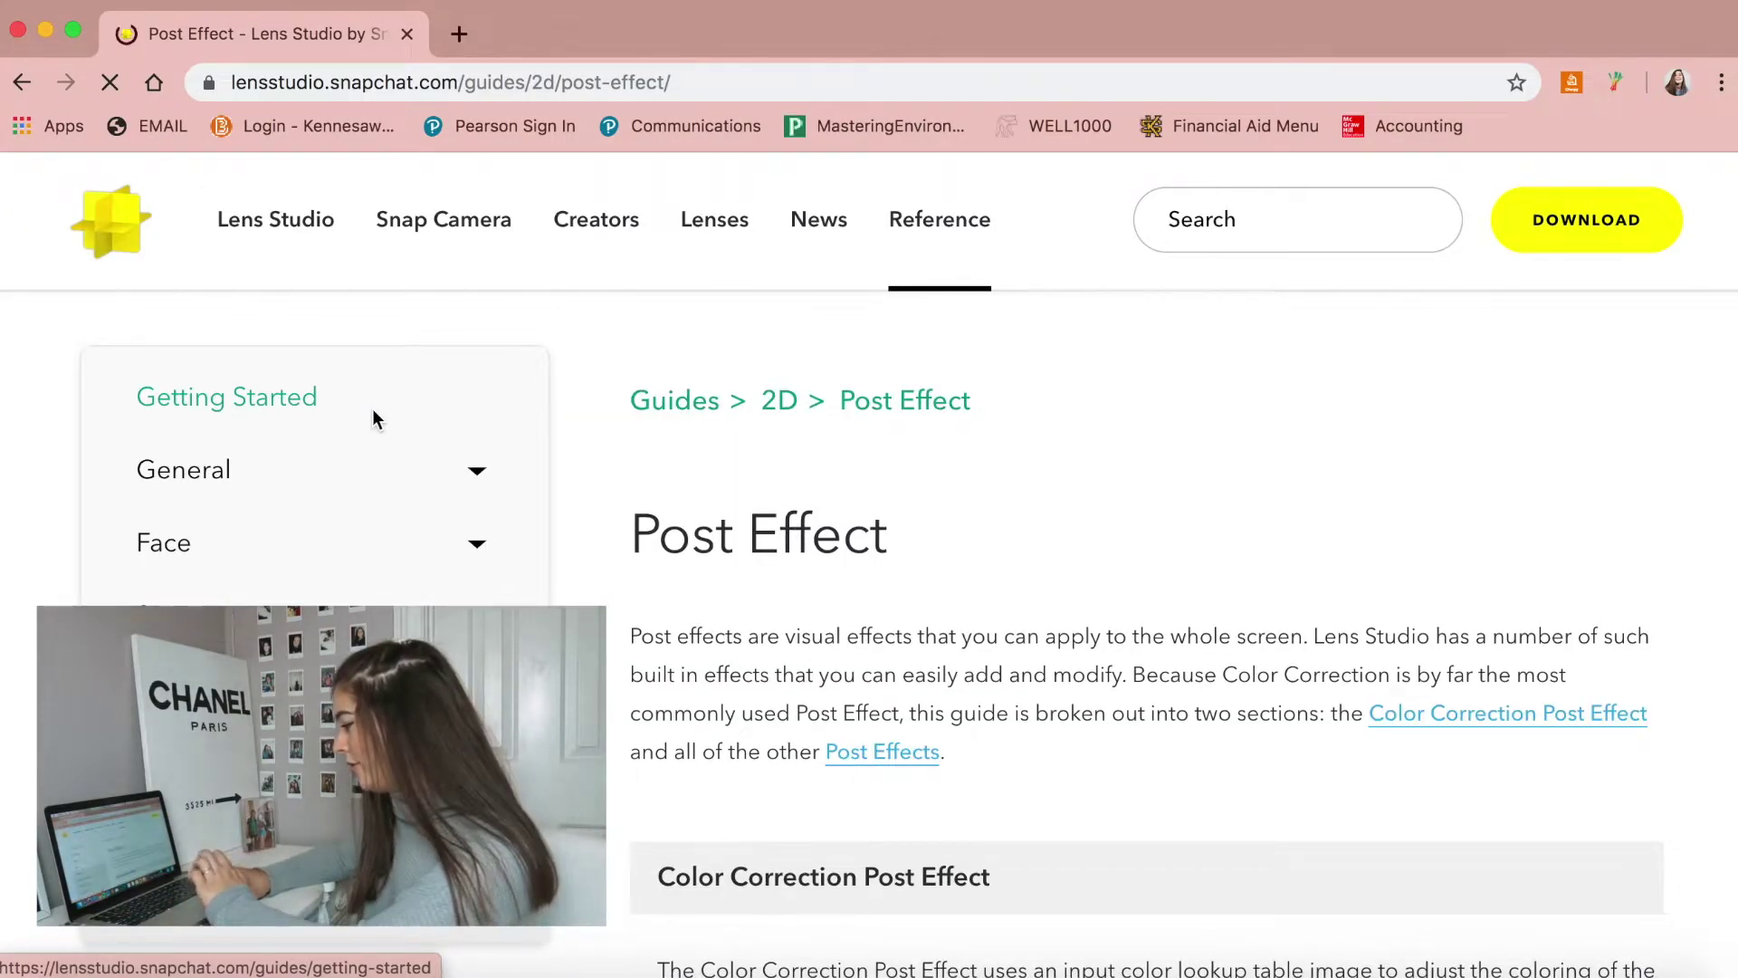
Step: Download the Base Lookup Table from the 'Download the Color Correction Lookup Table' section
scroll(1032, 621, down, 20)
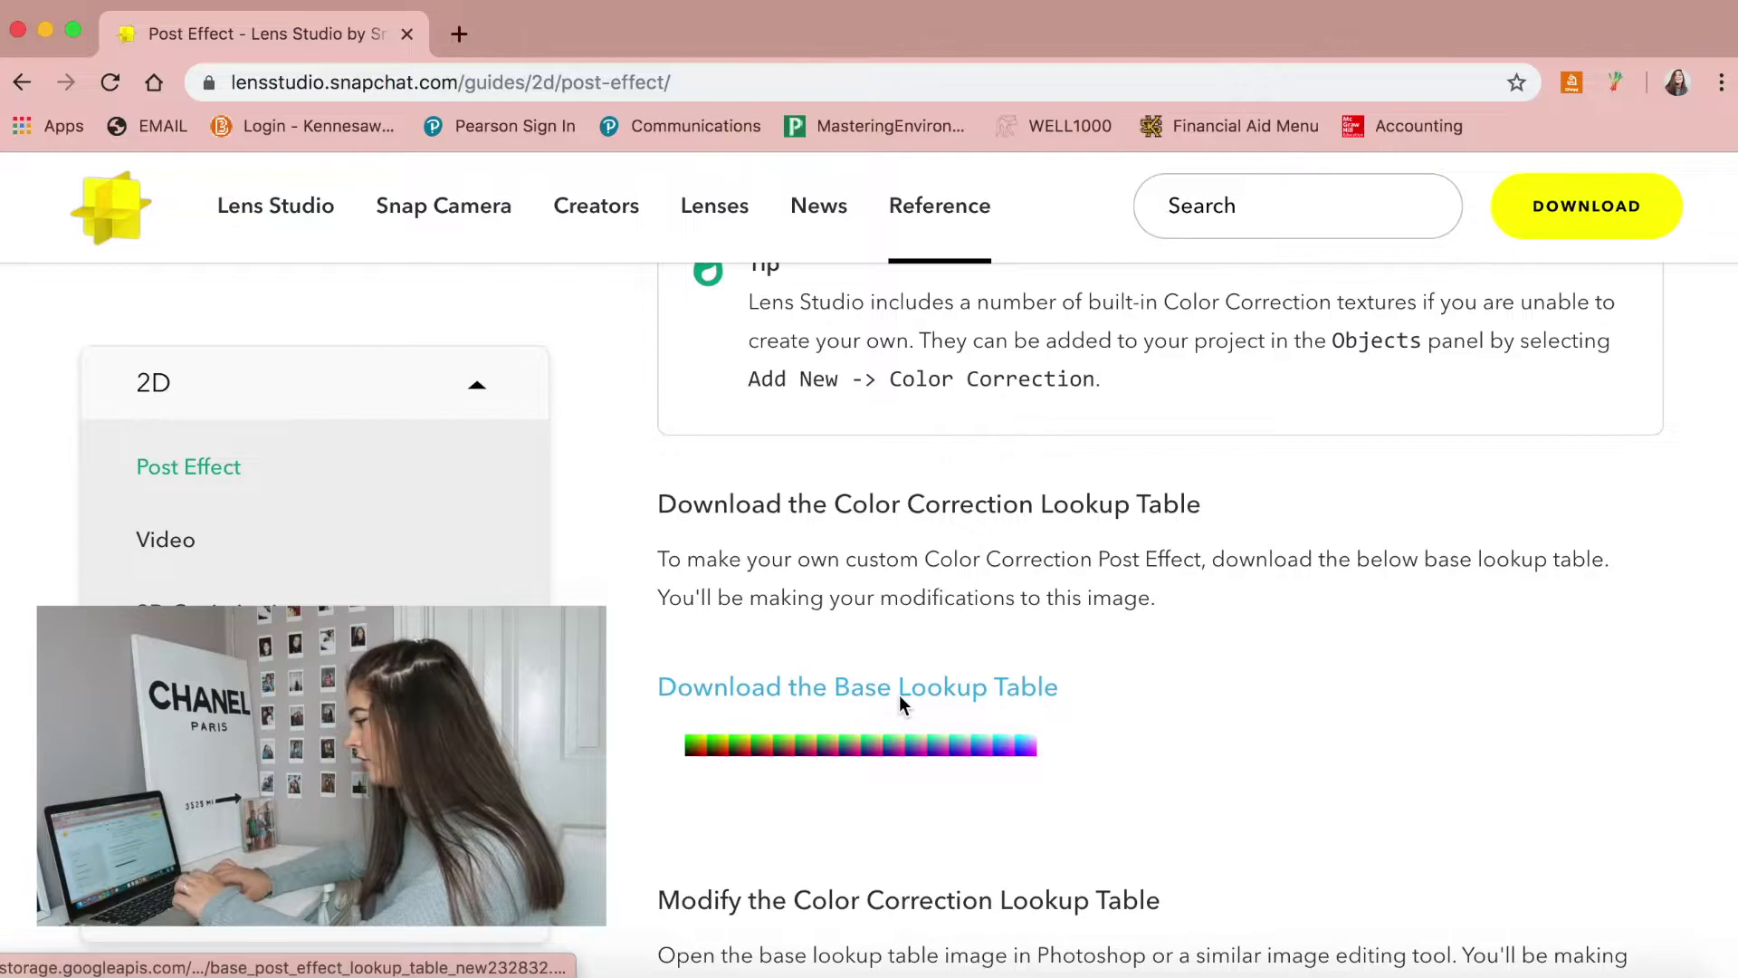
click(970, 686)
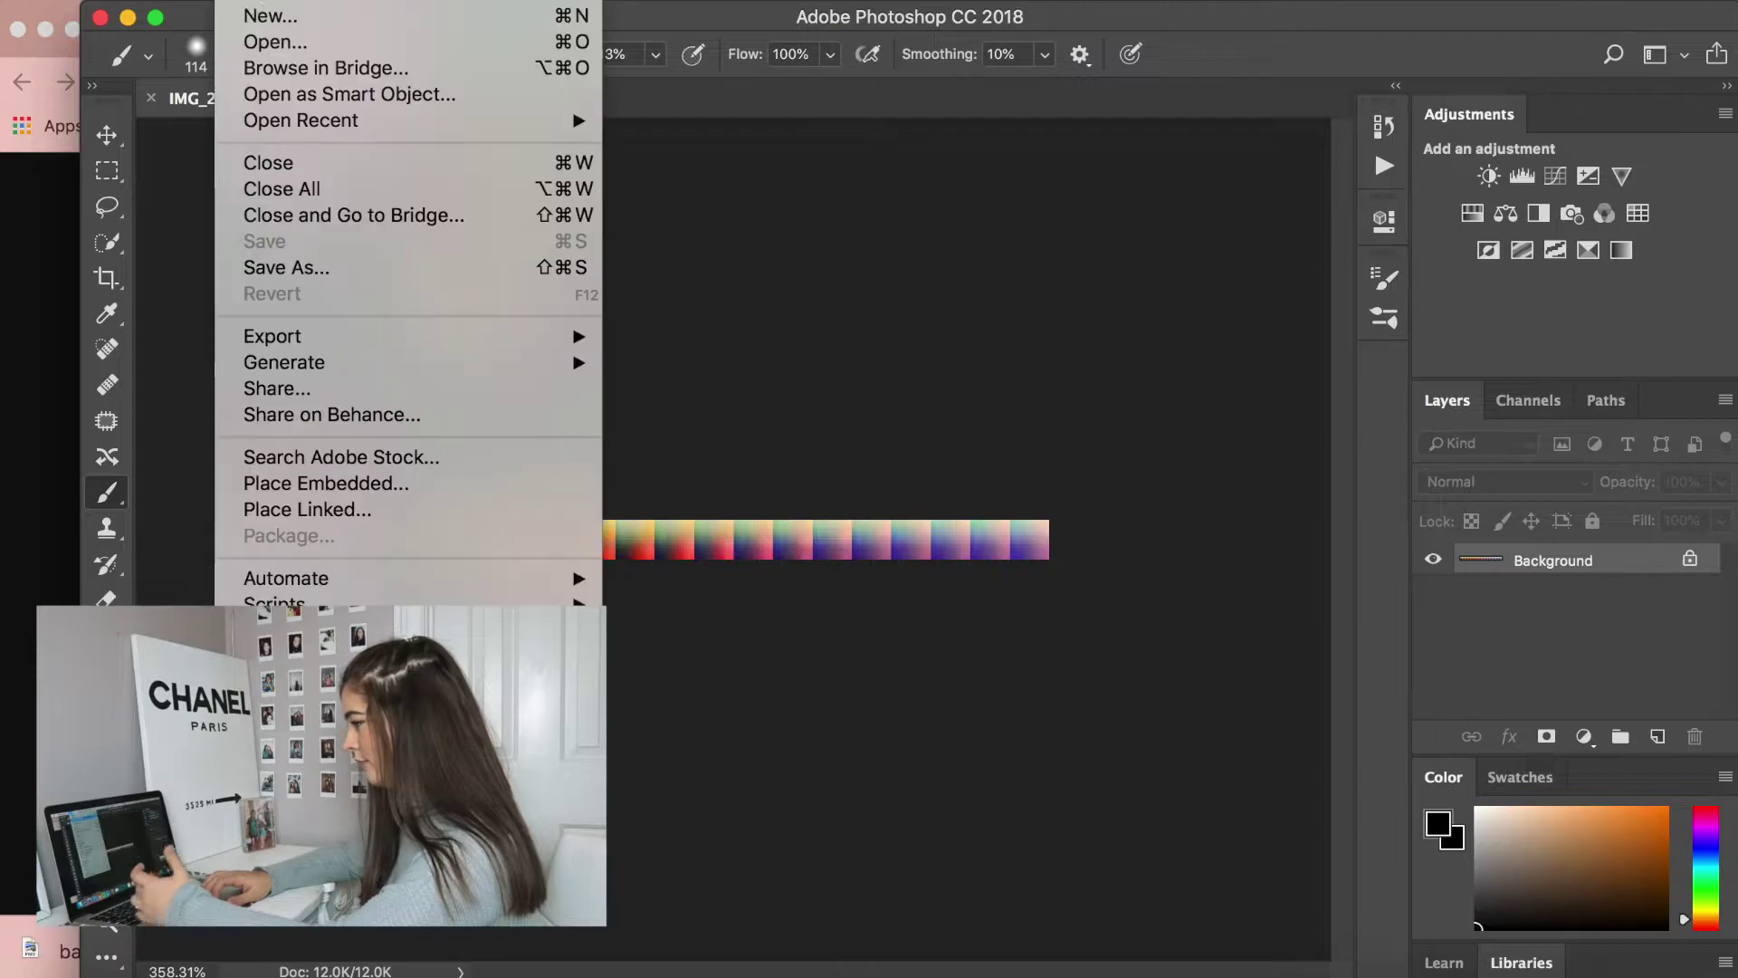
Step: Open the base lookup PNG and add a Color Lookup layer loaded with Tutorial.cube
click(249, 43)
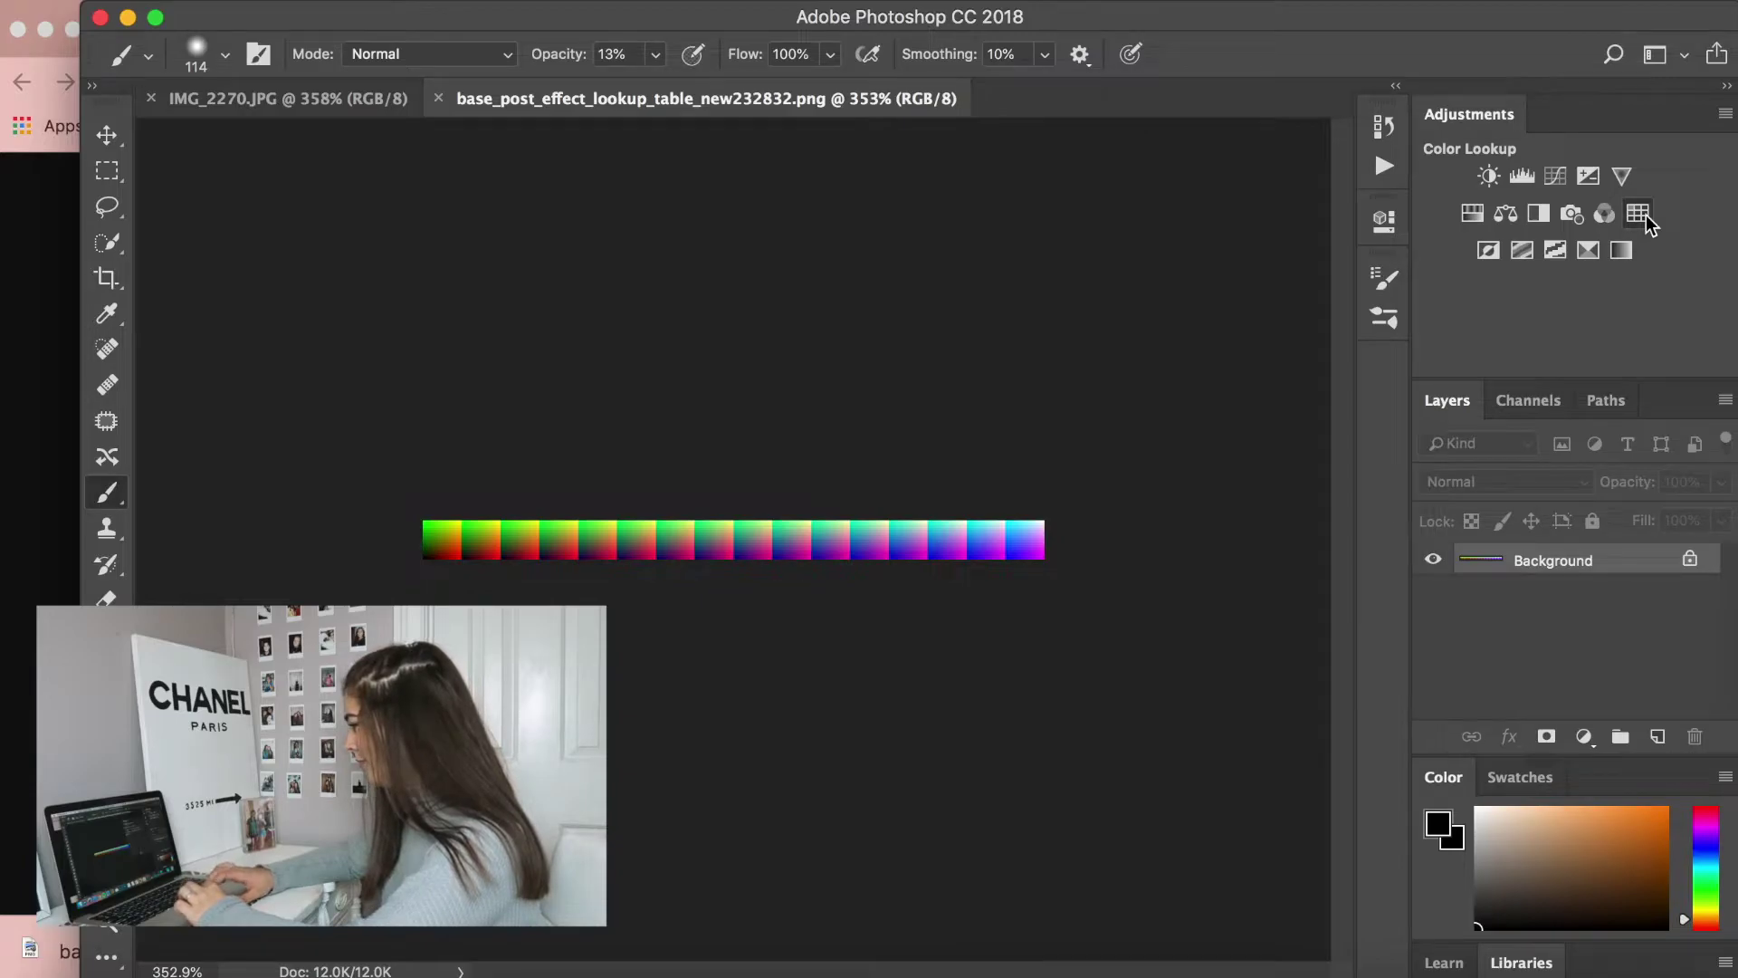
click(1639, 214)
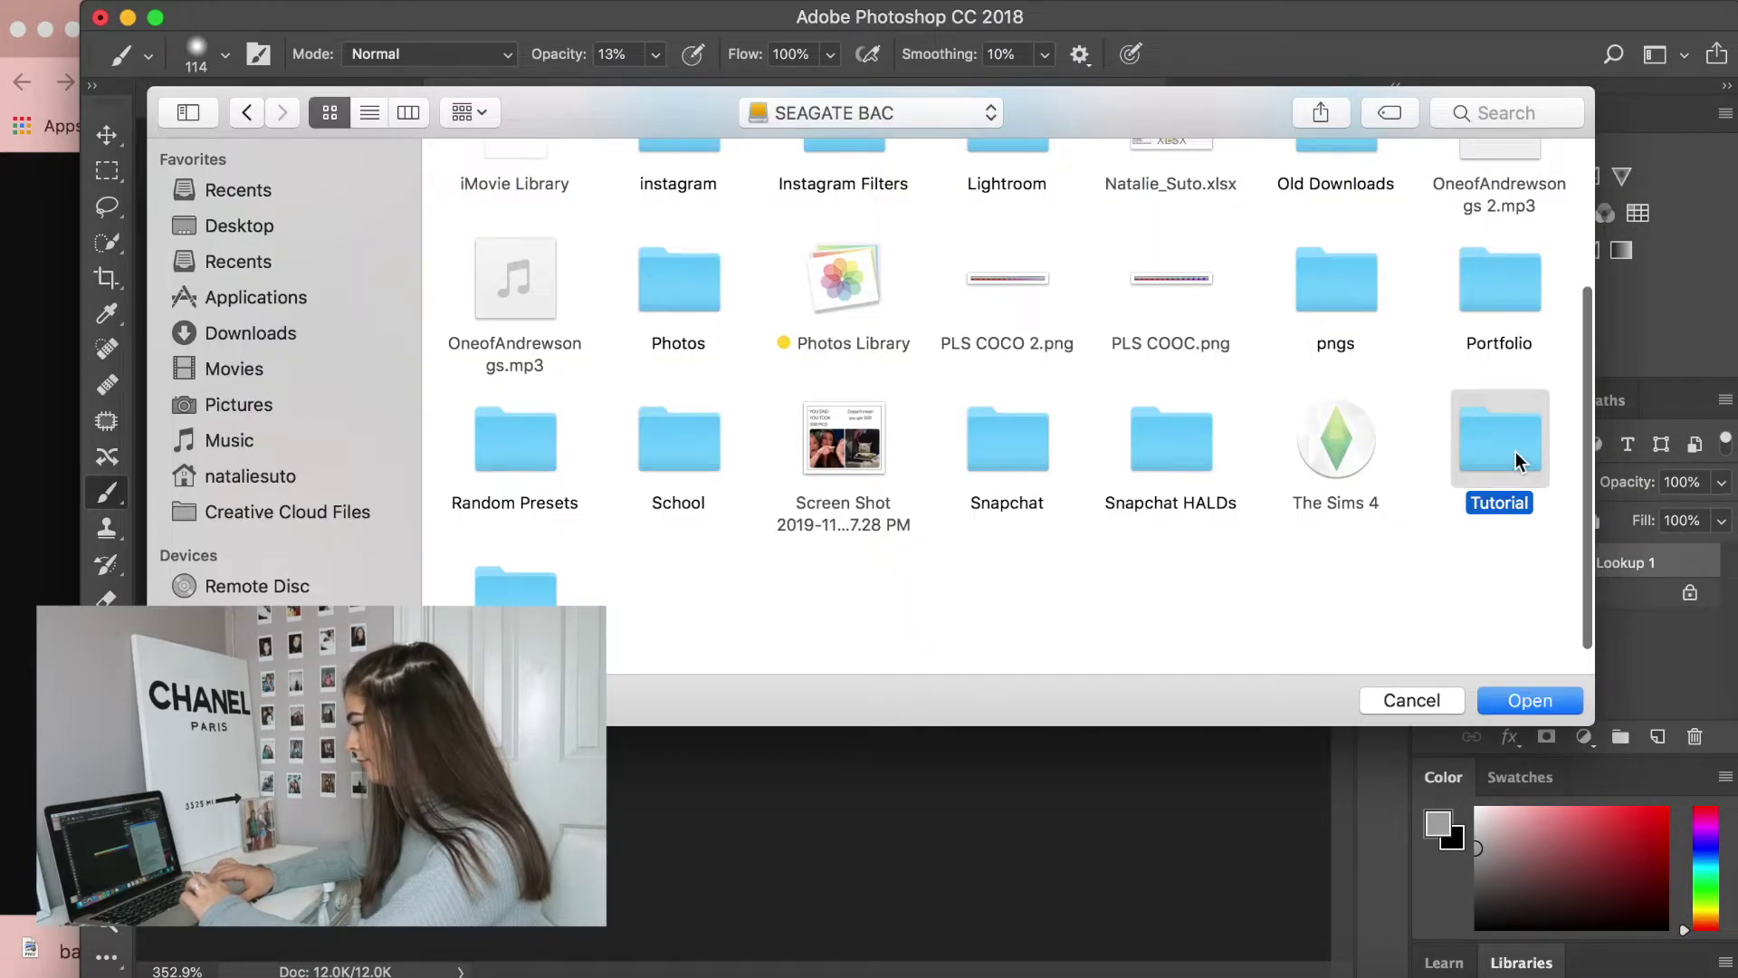
double_click(1511, 470)
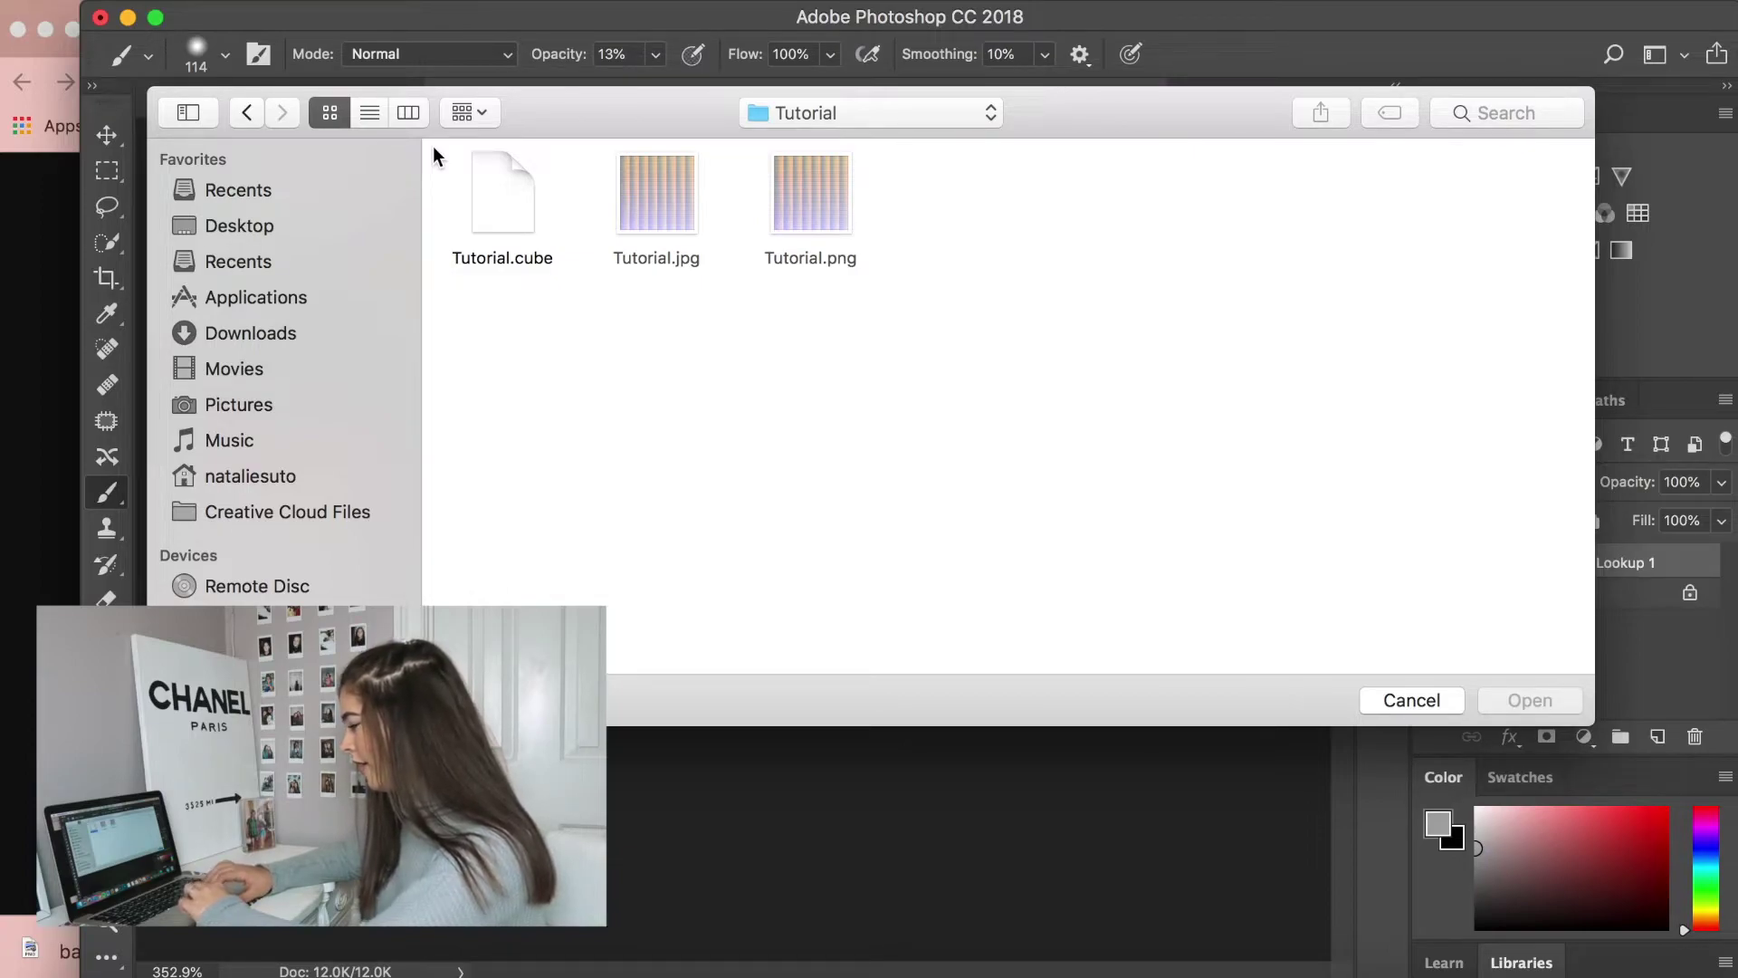
click(516, 190)
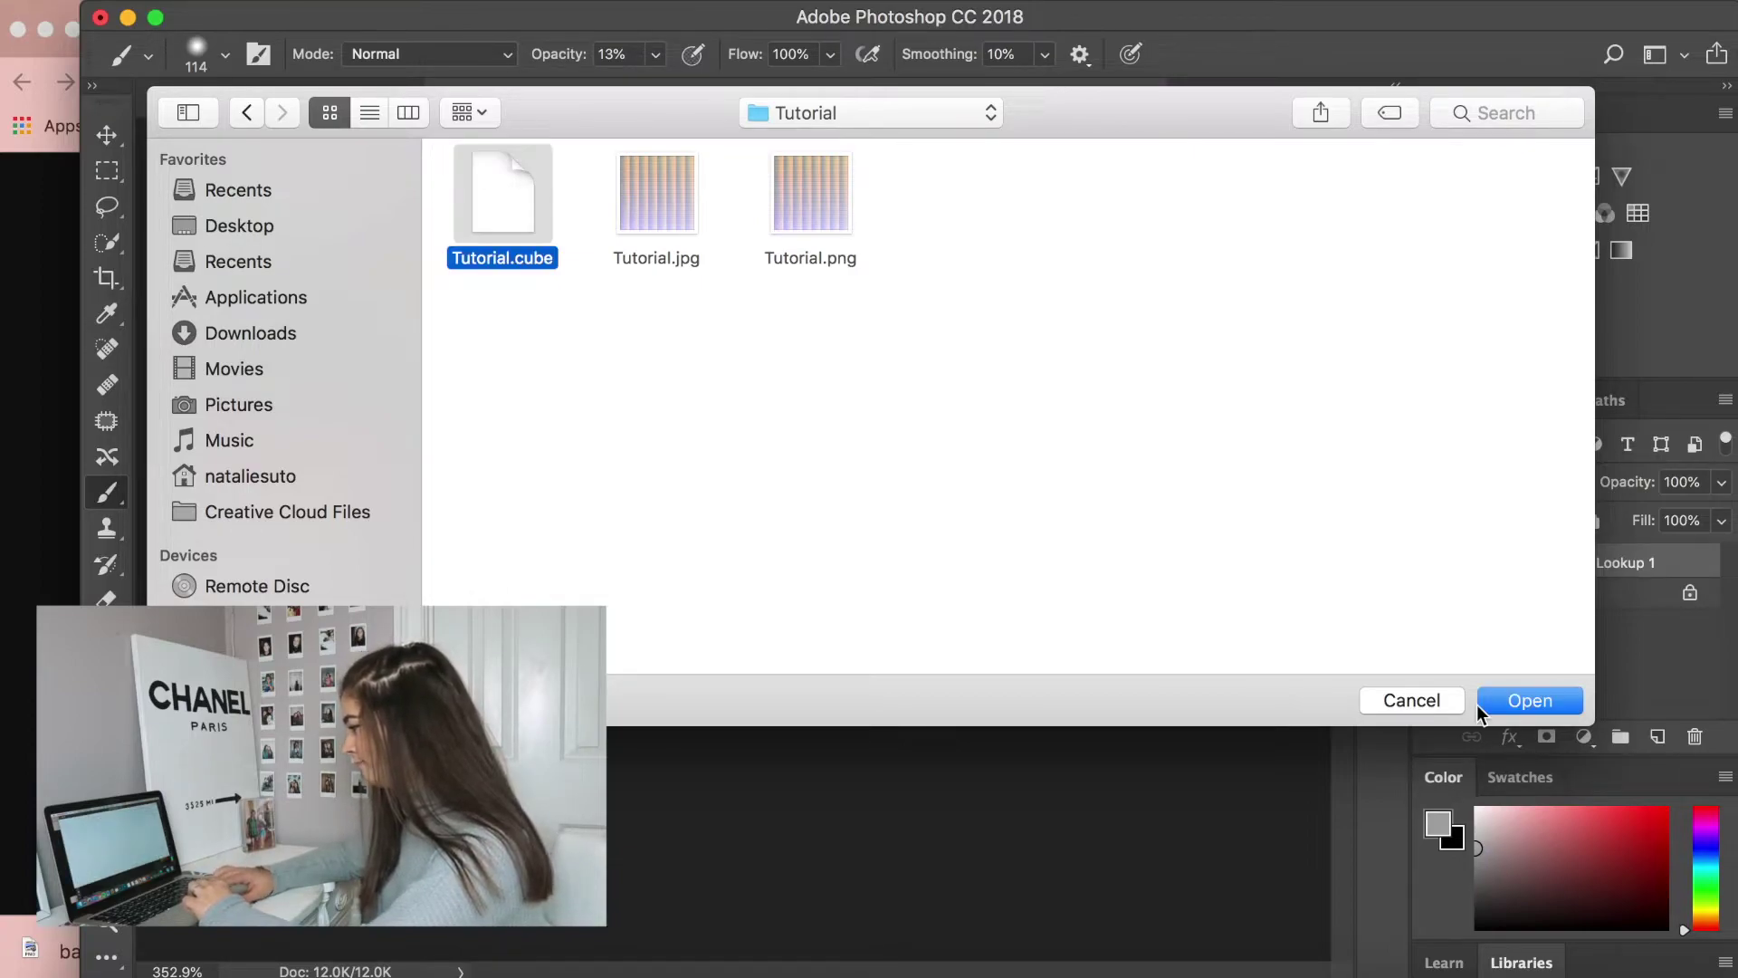
click(1546, 706)
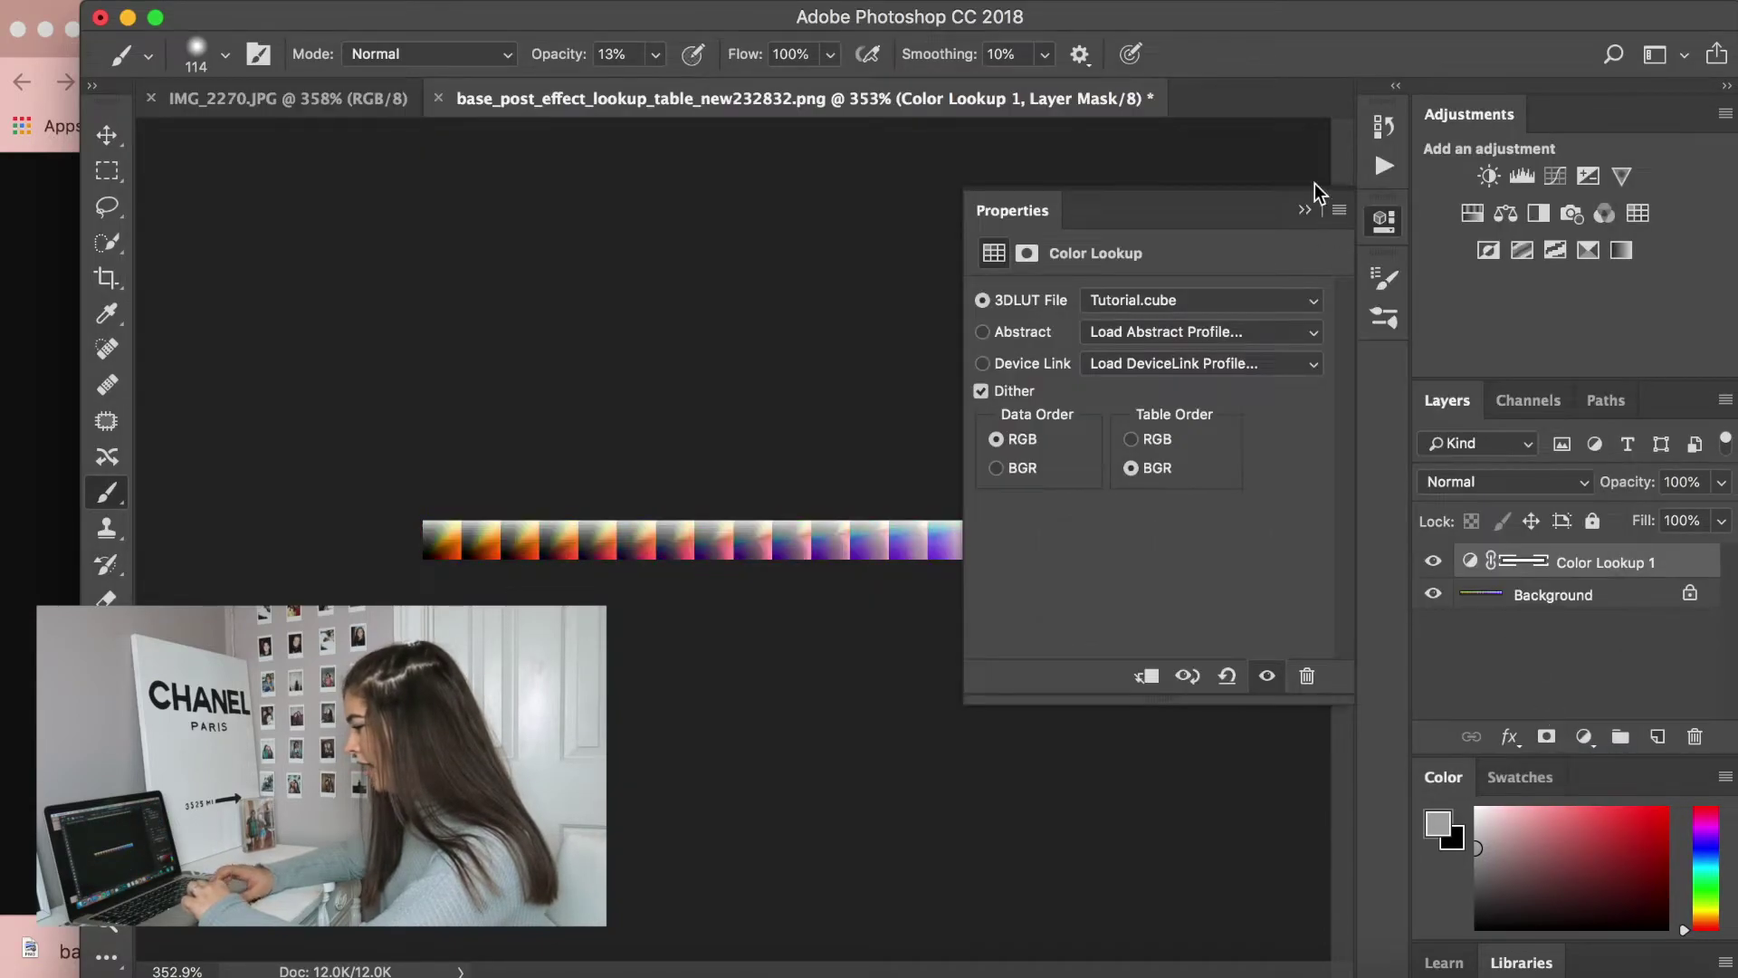
click(1303, 211)
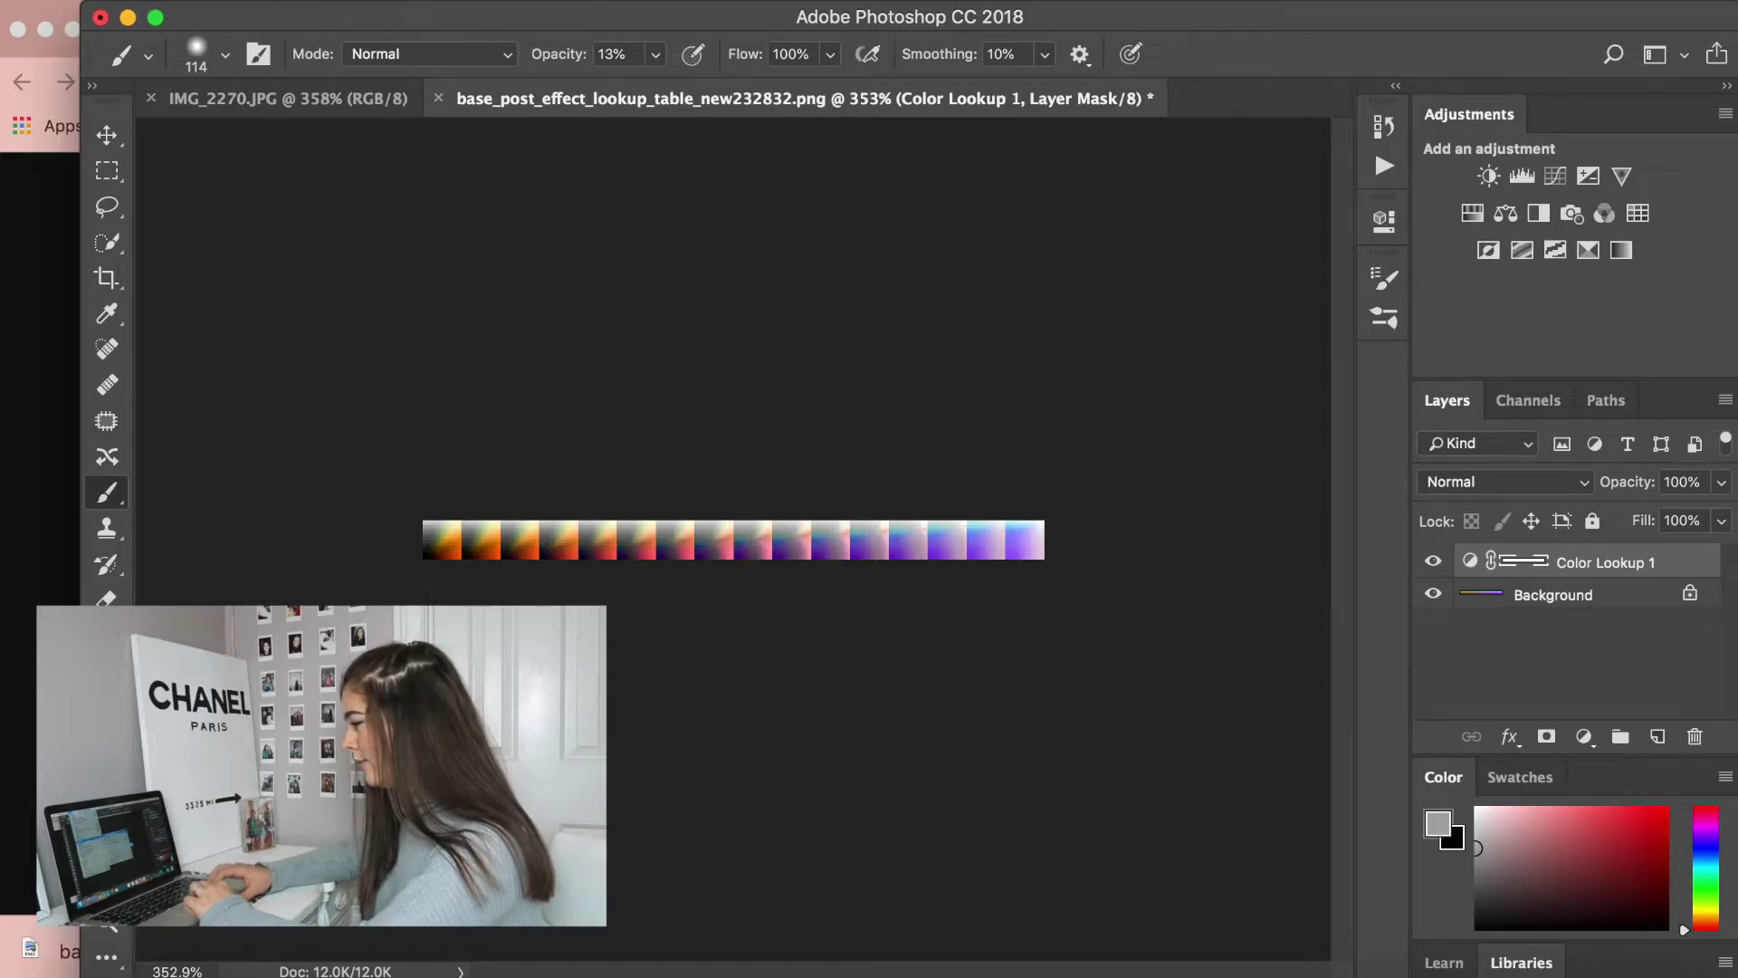
Step: Quick Export the graded strip as TUTORIAL.png to the Desktop
click(236, 0)
mouse_move(363, 348)
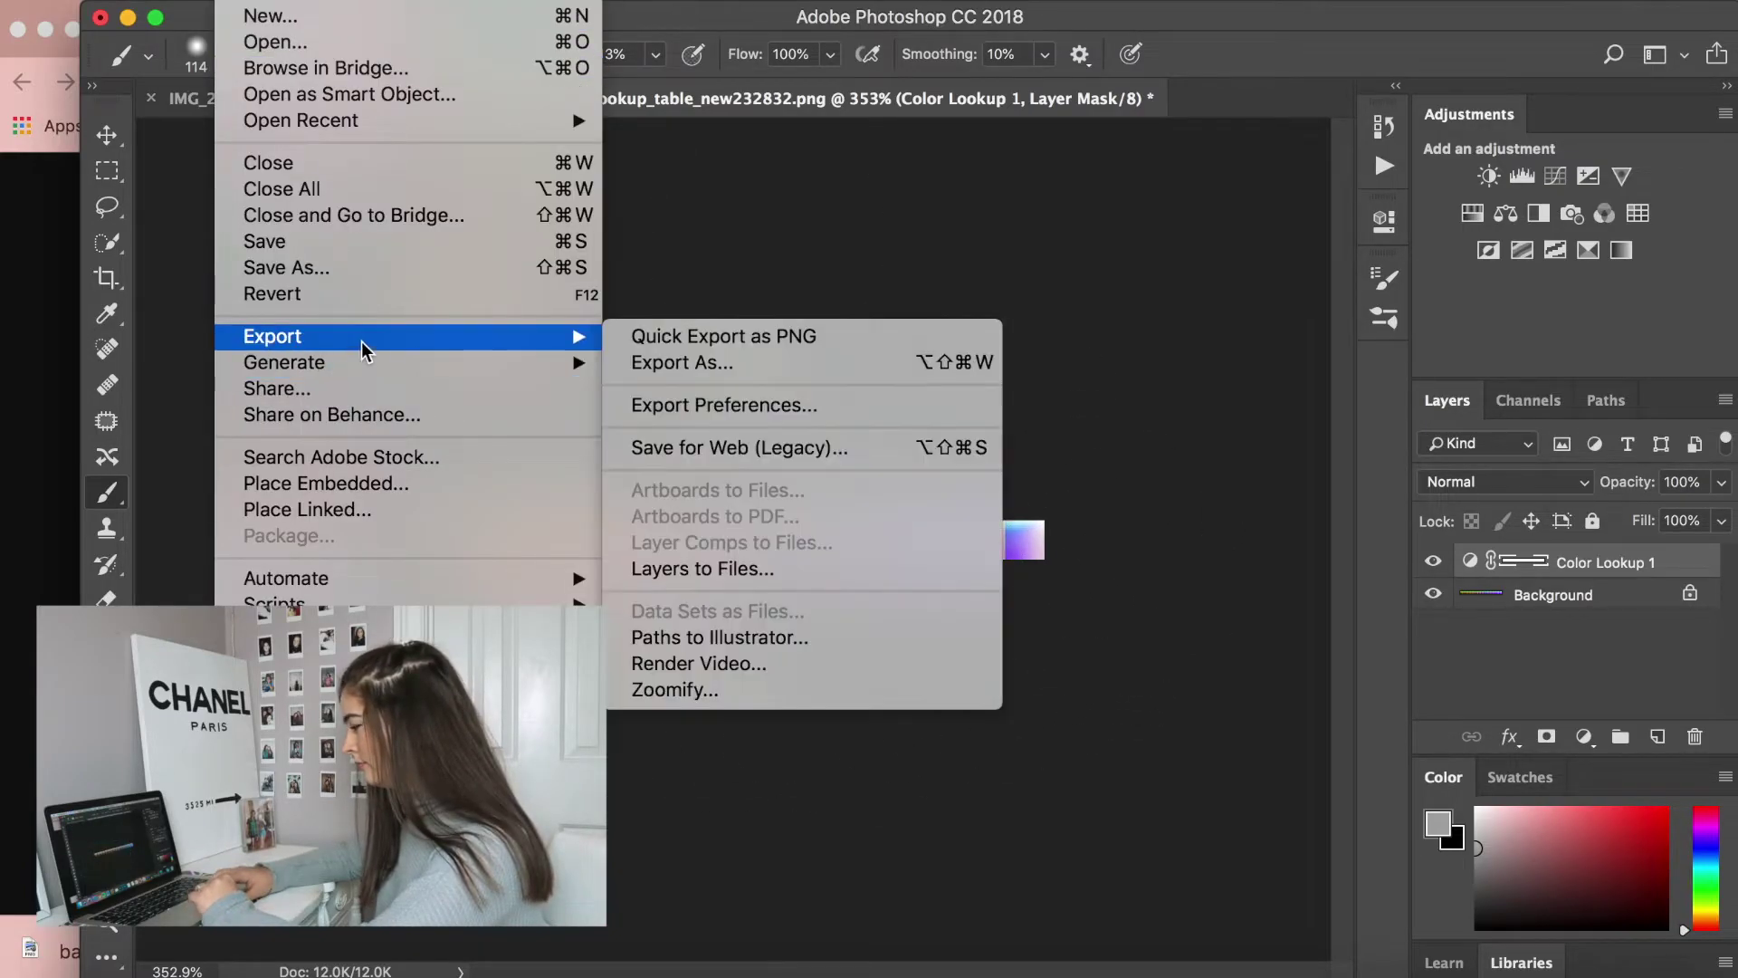
click(661, 336)
text(TUTORIAL)
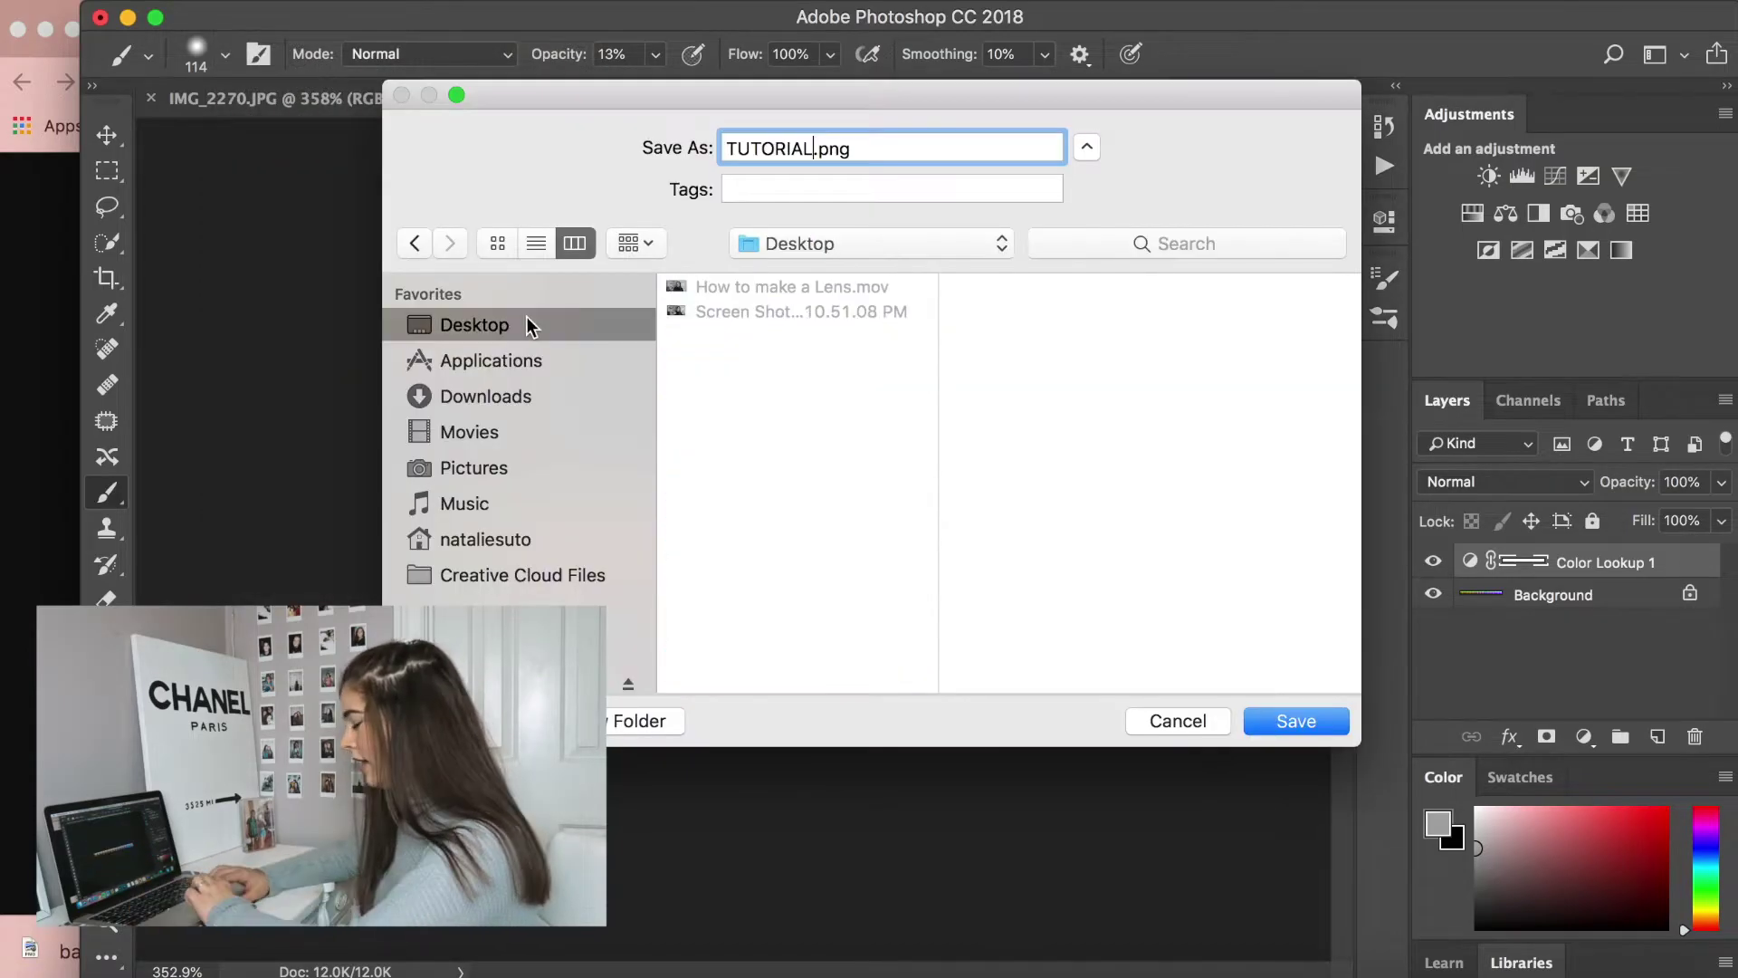
click(1304, 721)
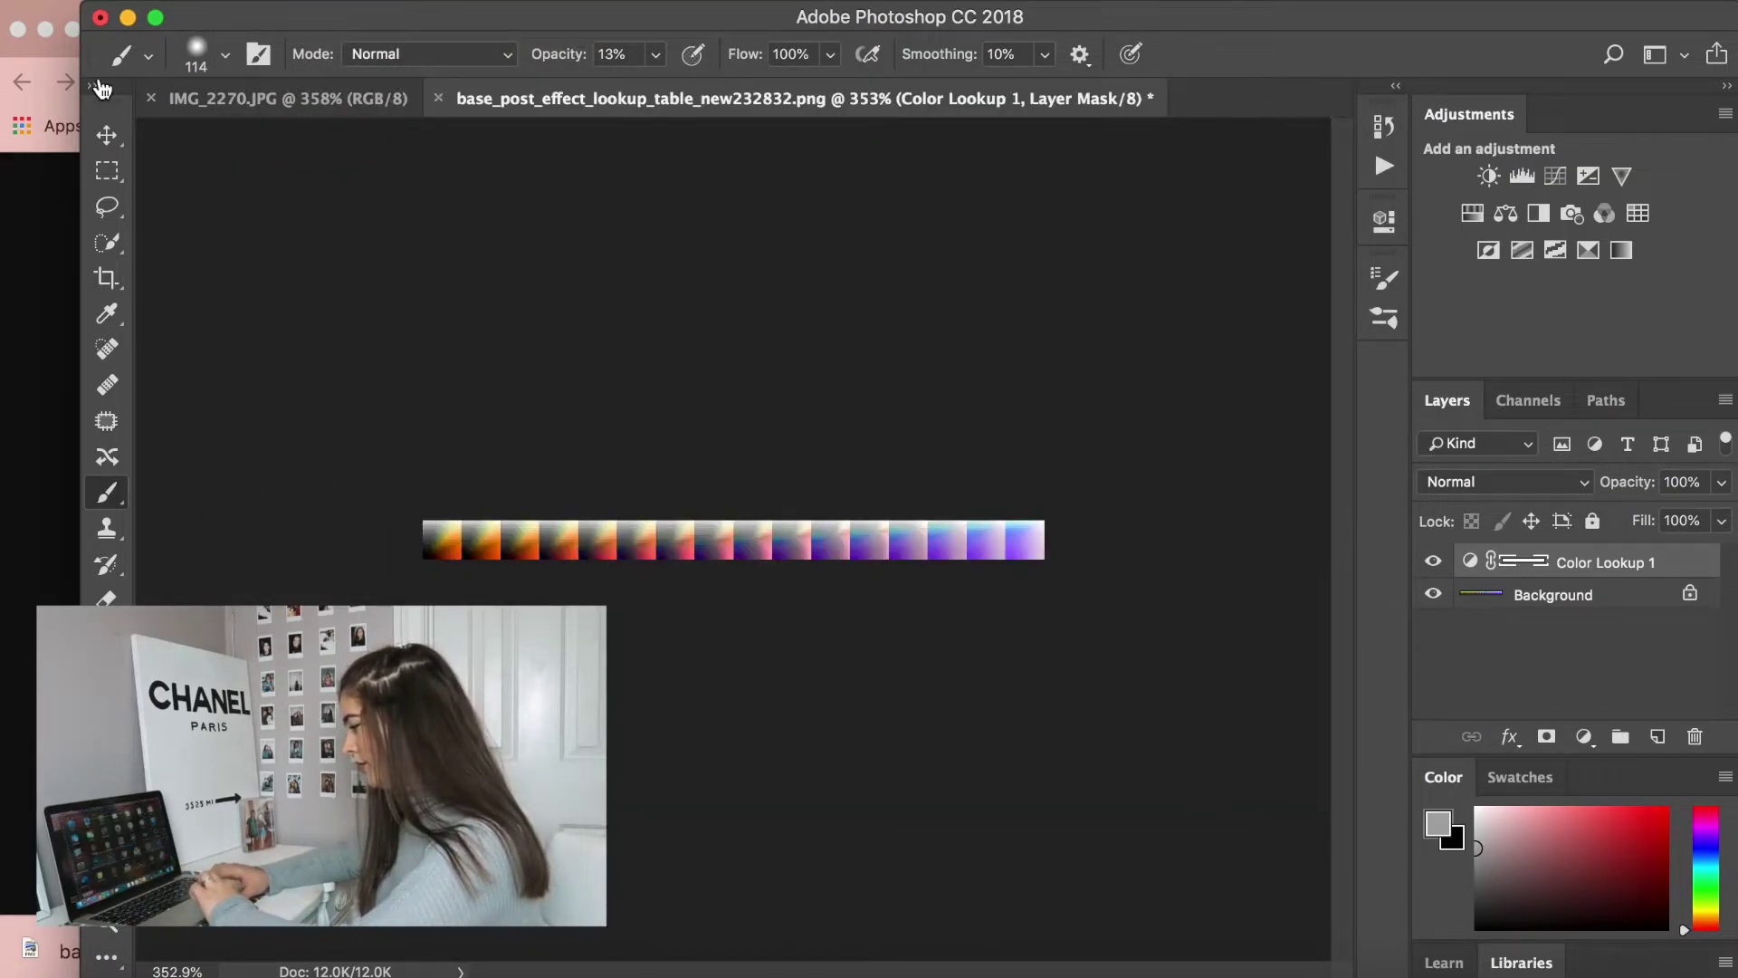
click(218, 972)
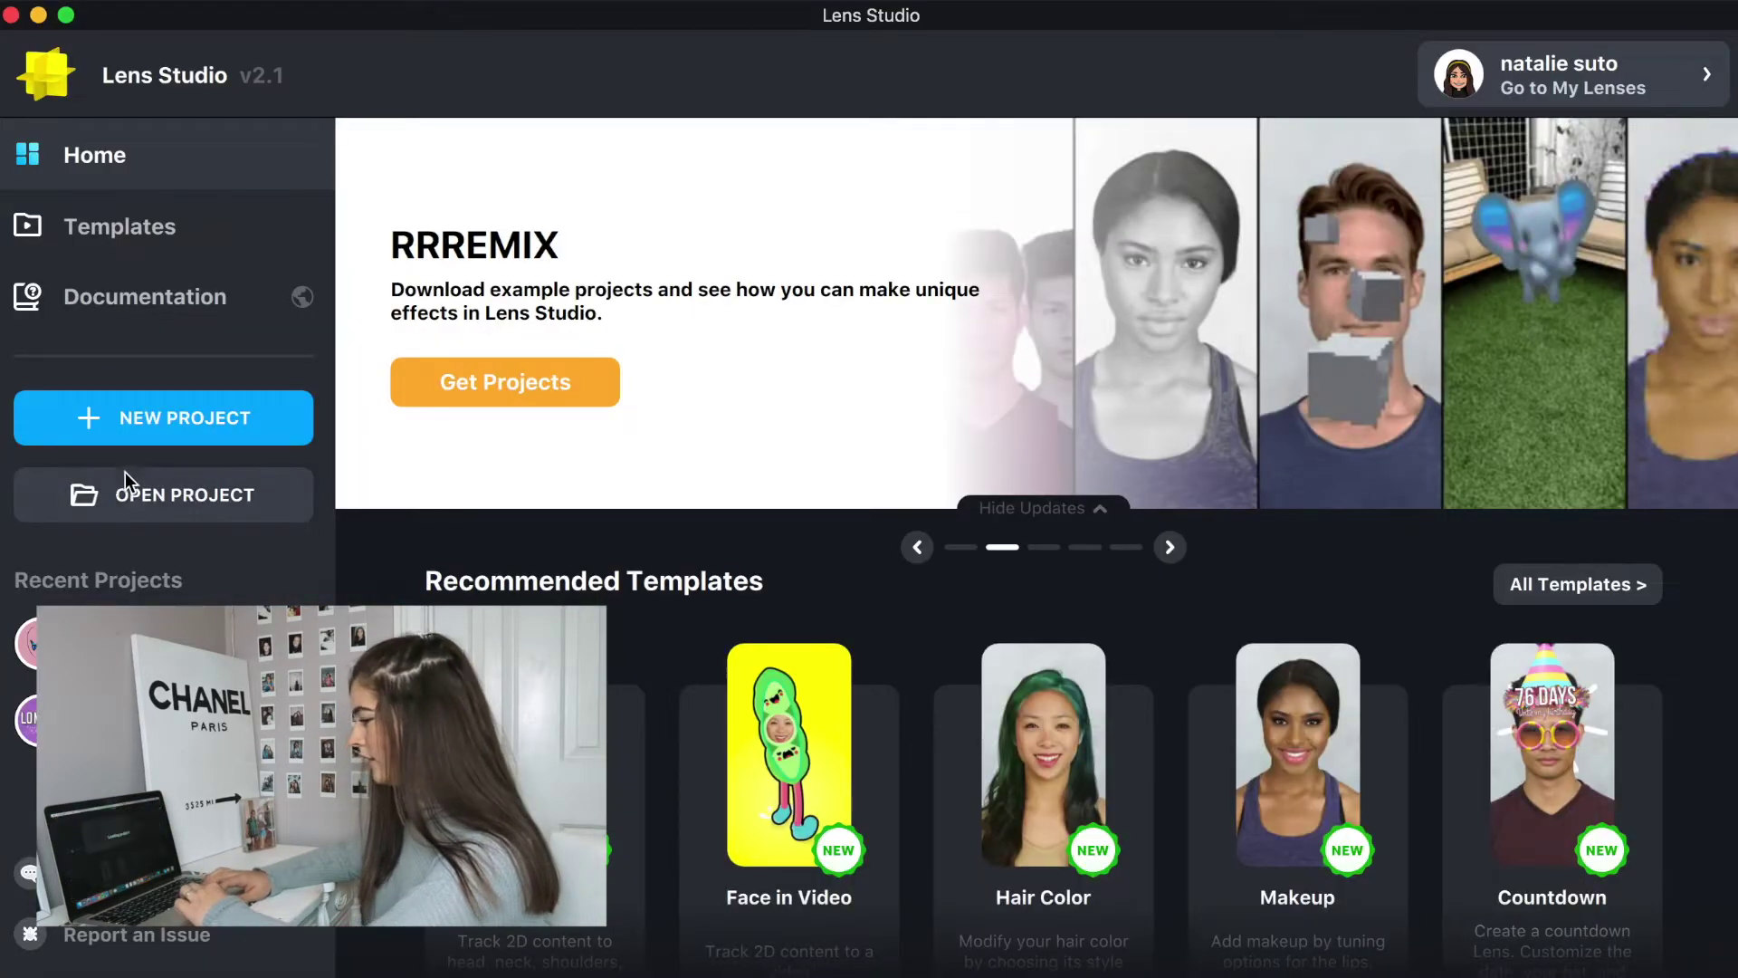
Step: In a new project, add a Color Correction post effect from the Post Effects list
click(145, 421)
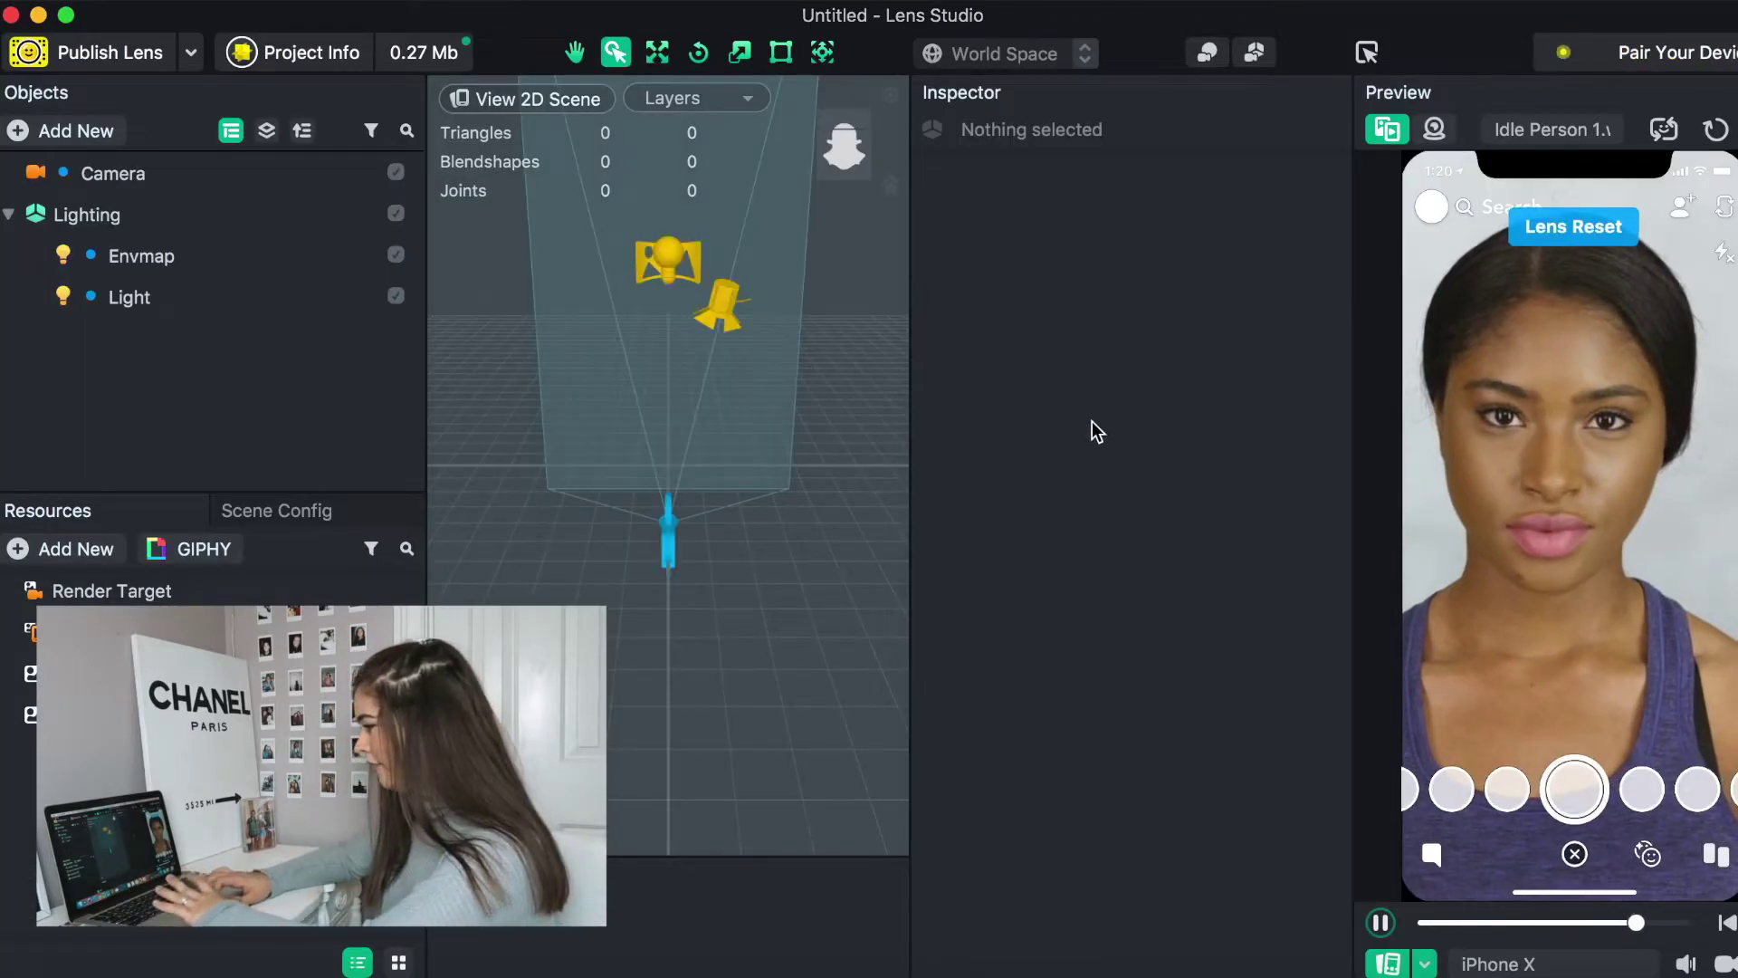
click(105, 133)
scroll(206, 508, down, 5)
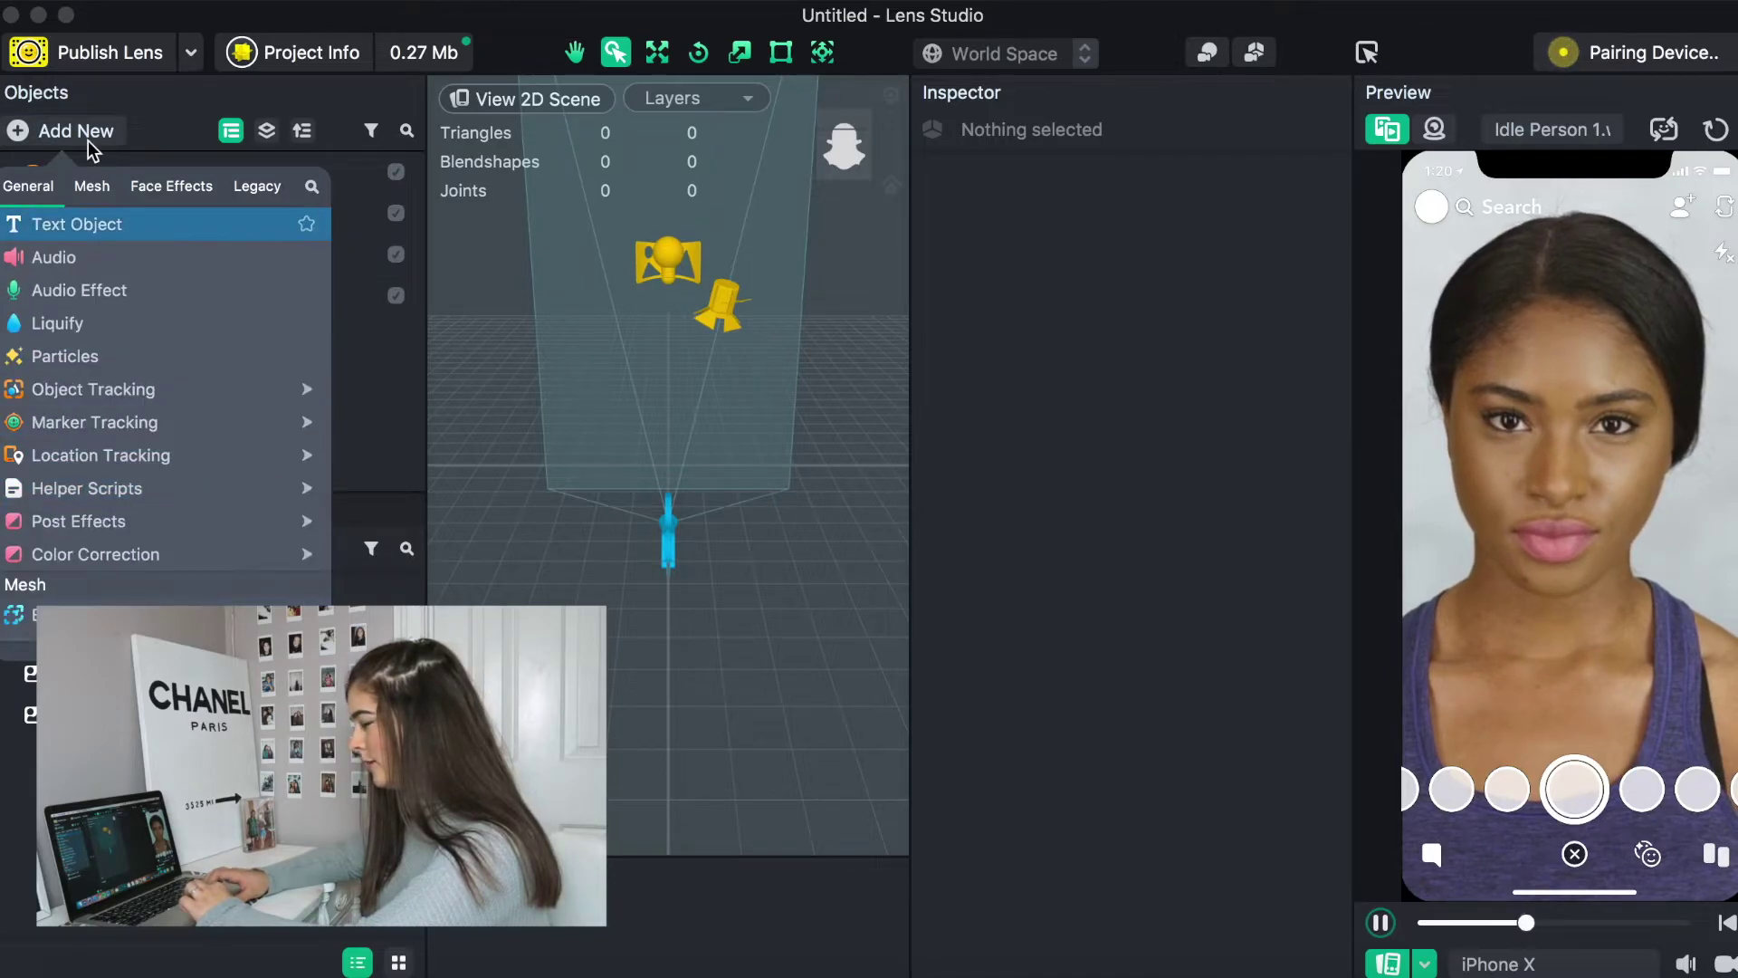
mouse_move(94, 490)
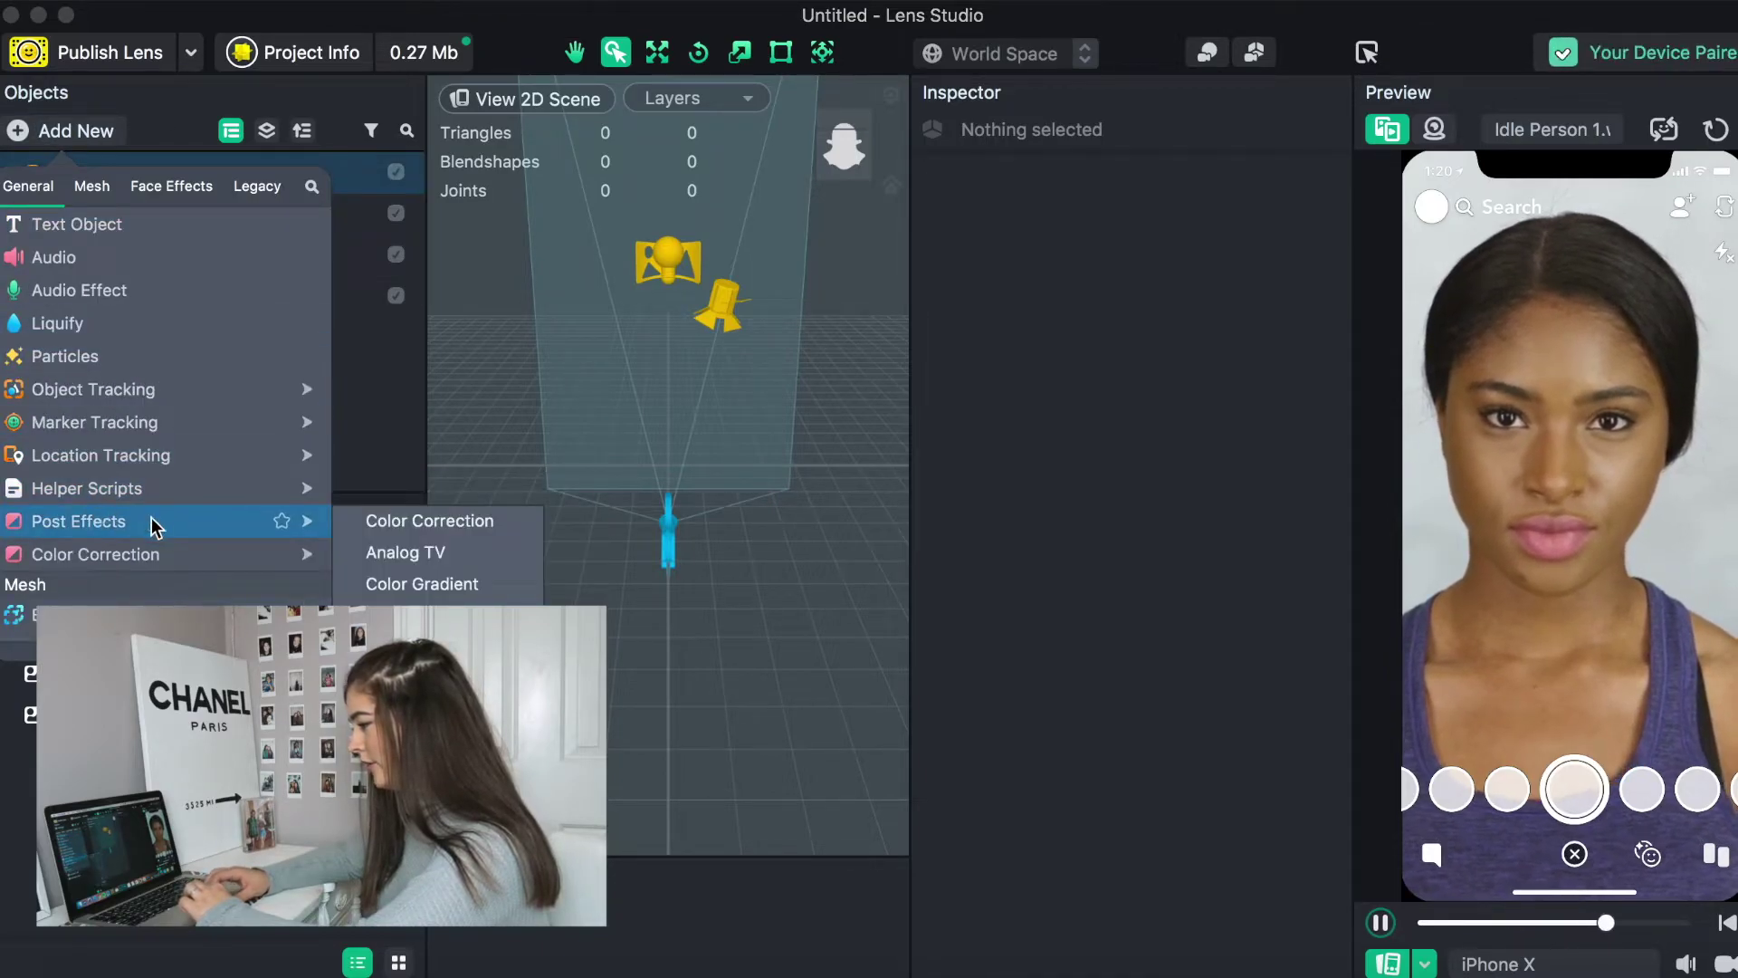
mouse_move(258, 522)
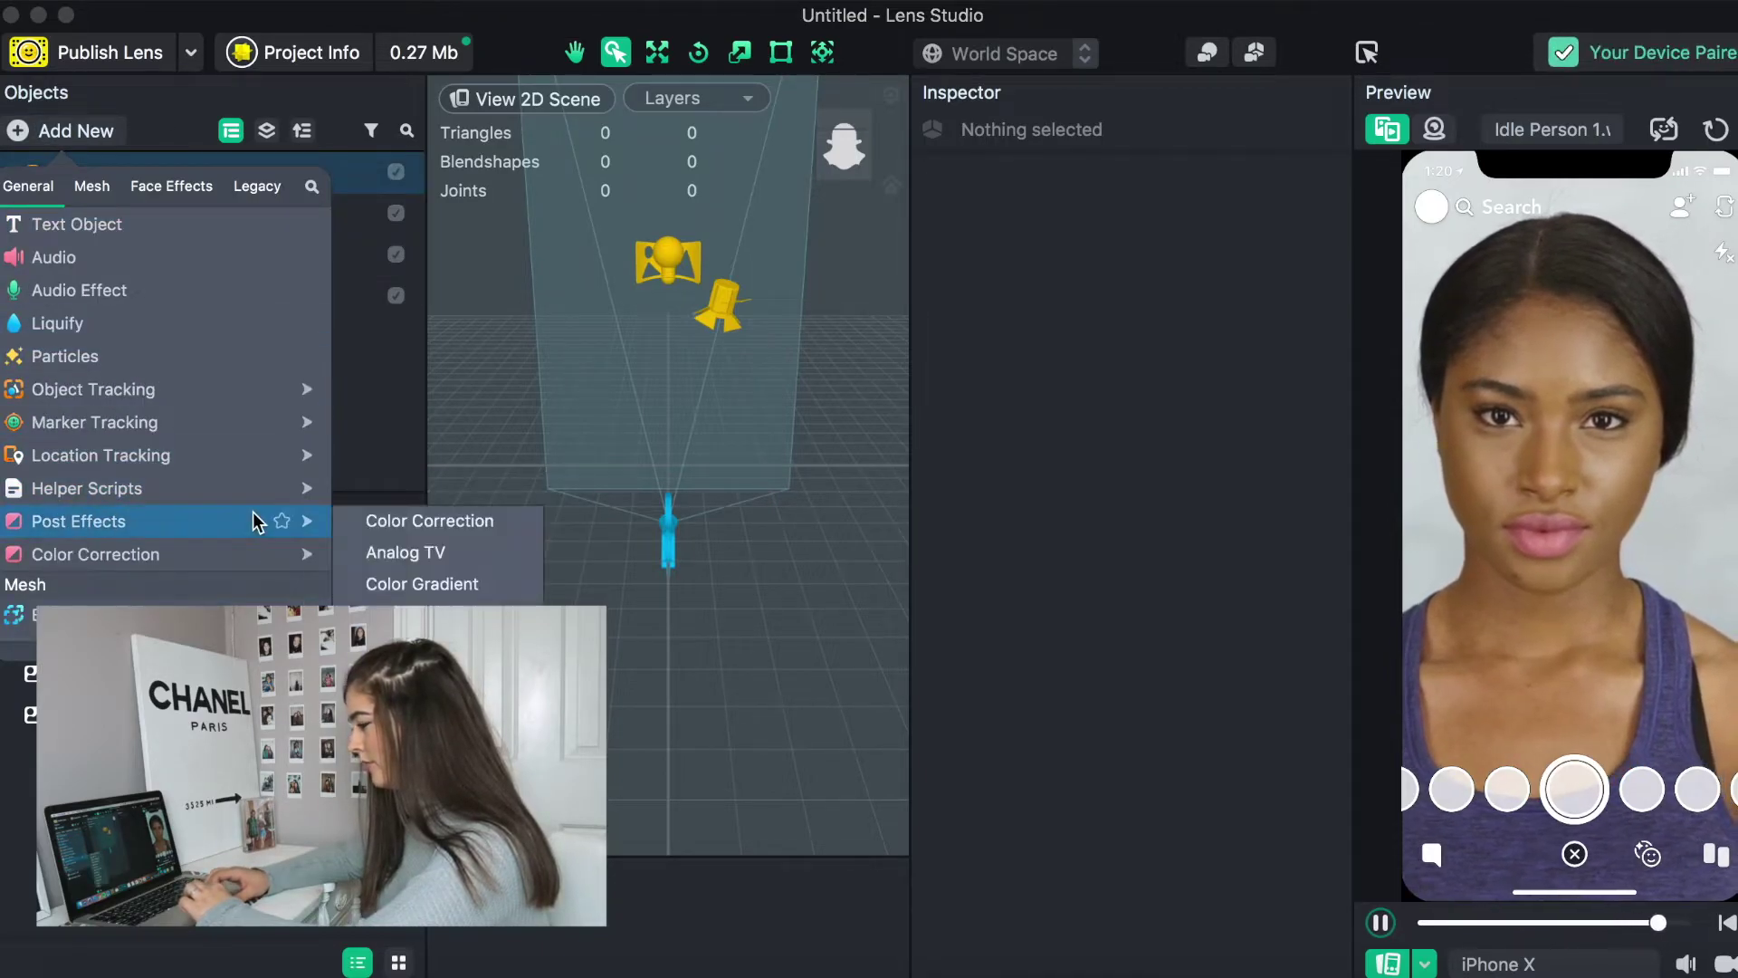
click(379, 525)
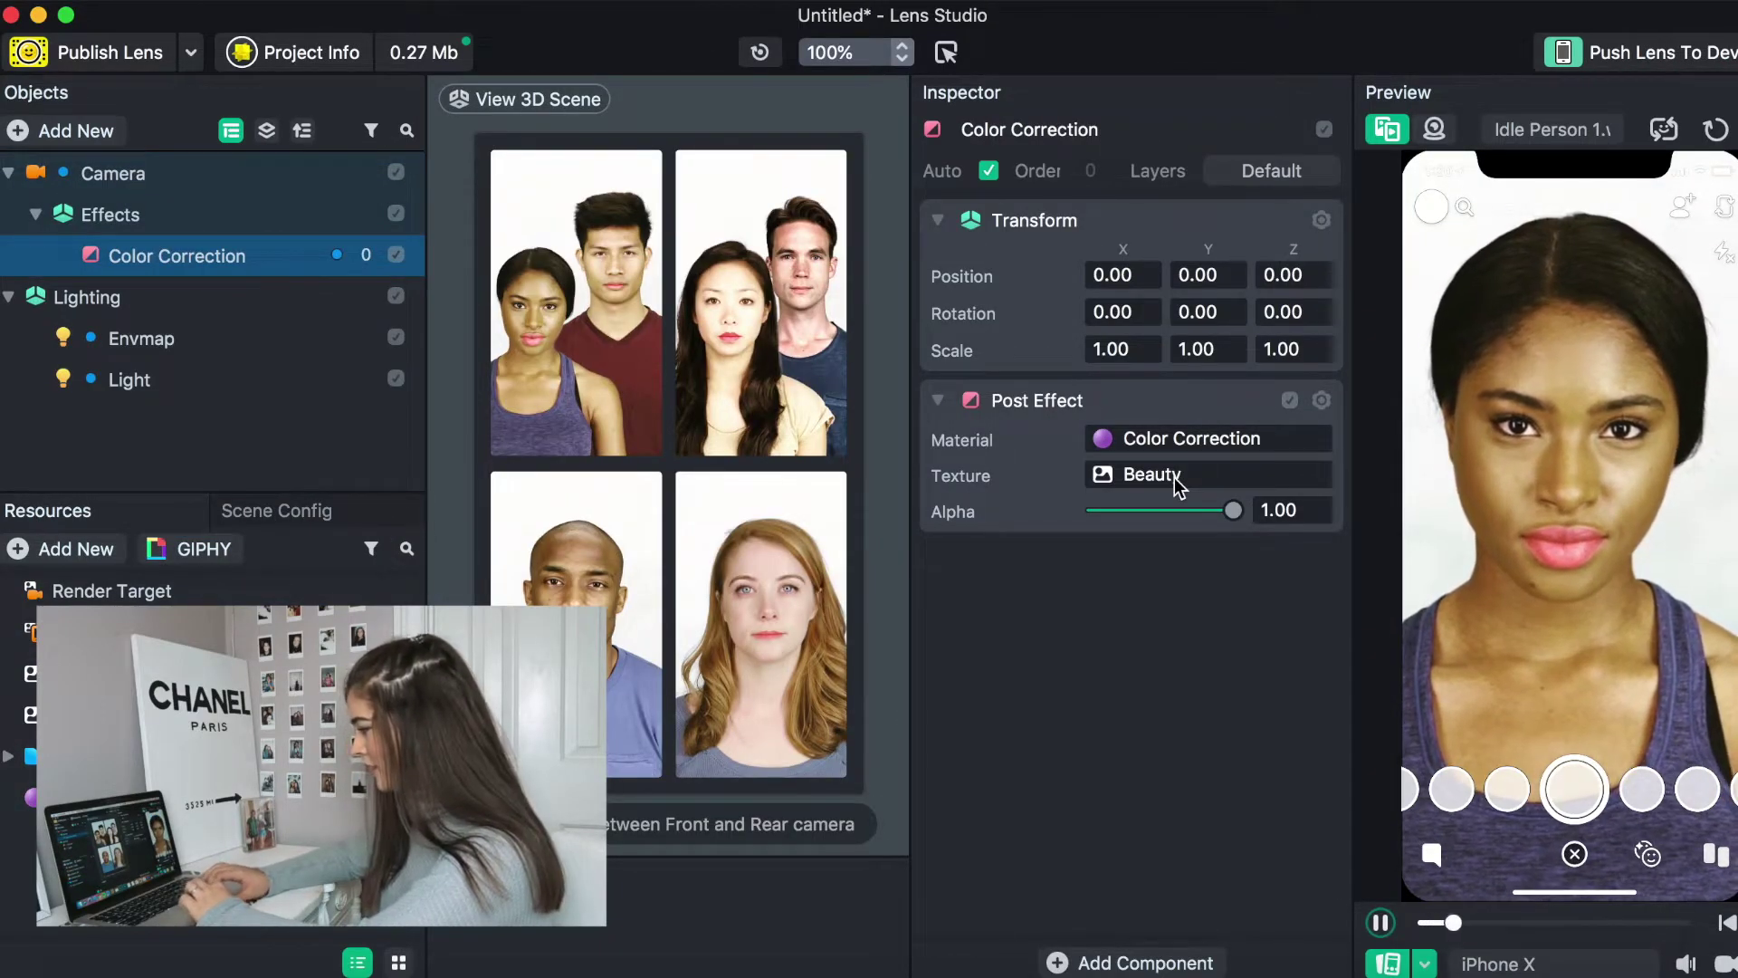
click(1175, 476)
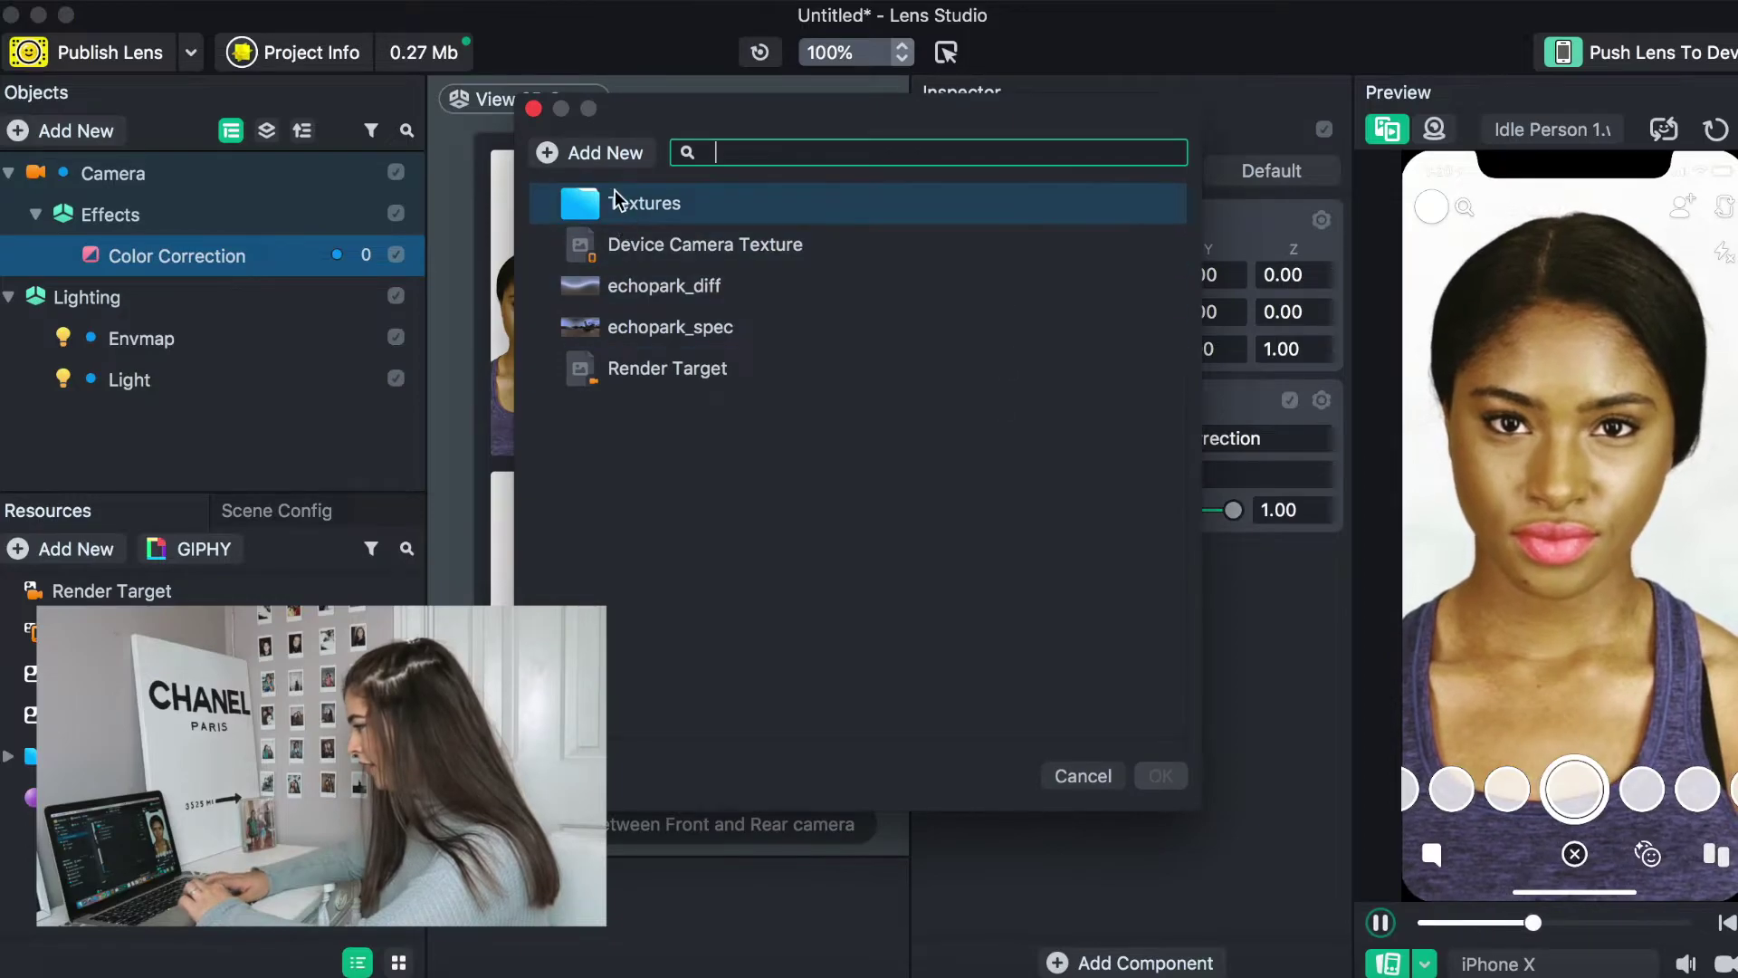
Step: Import Desktop/TUTORIAL.png as a new texture and set it as the Color Correction post effect's texture
click(593, 152)
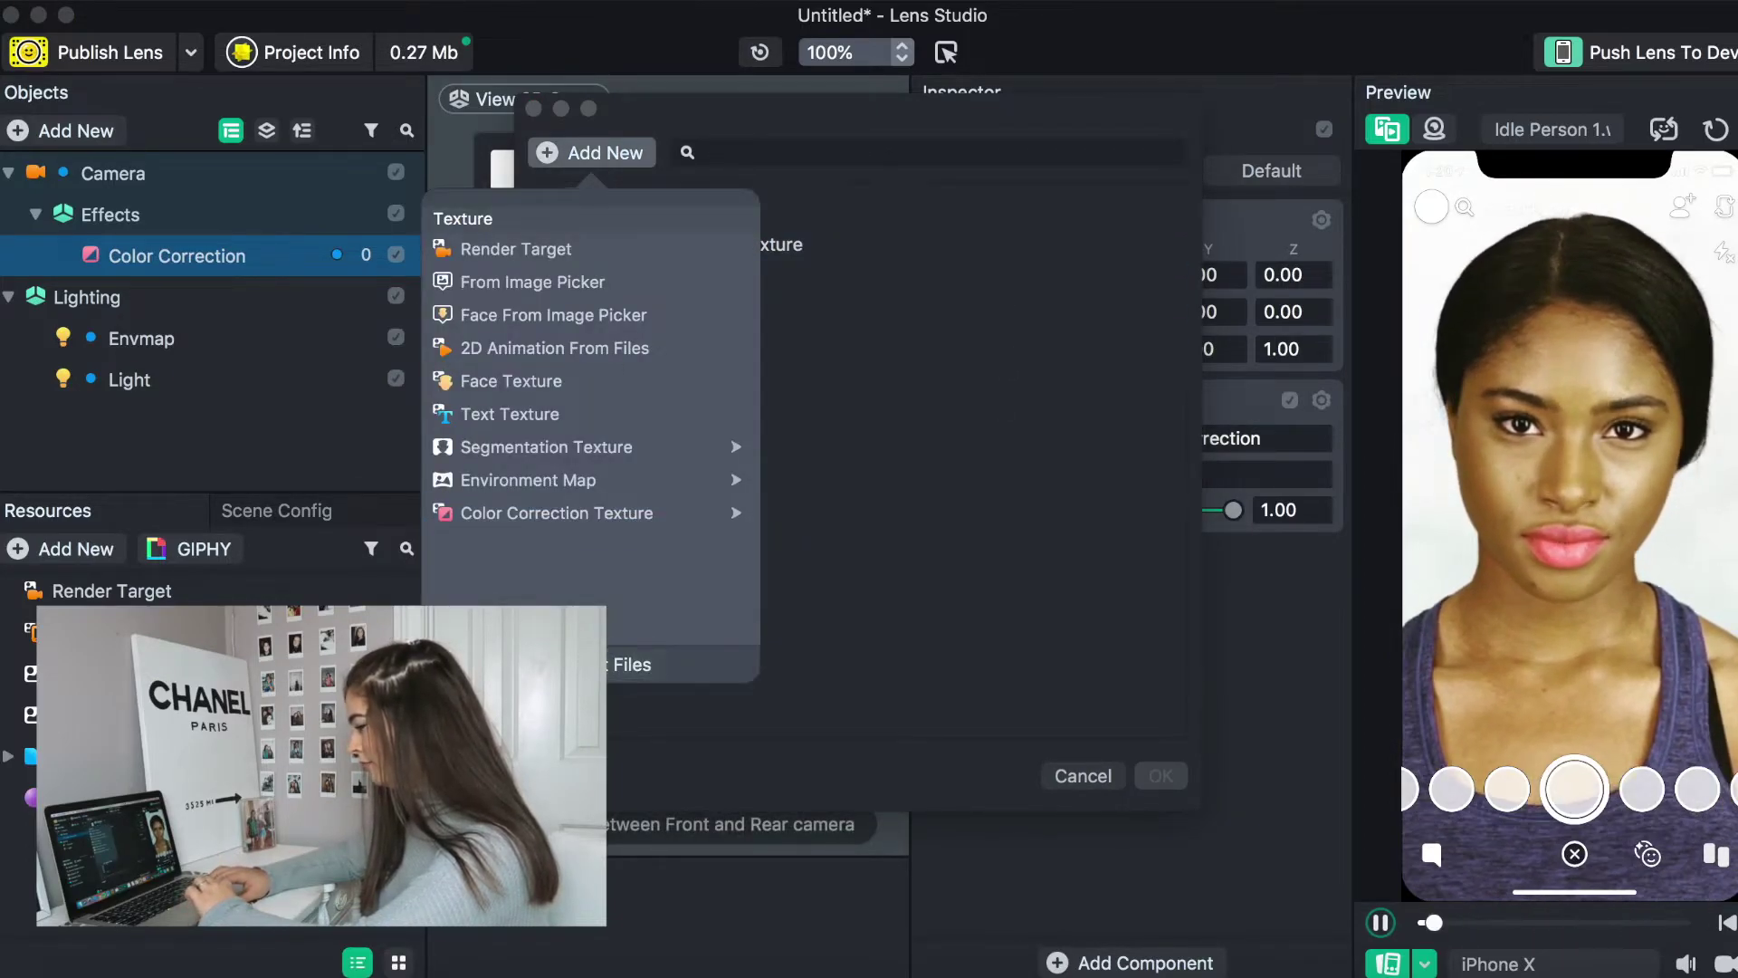
click(625, 664)
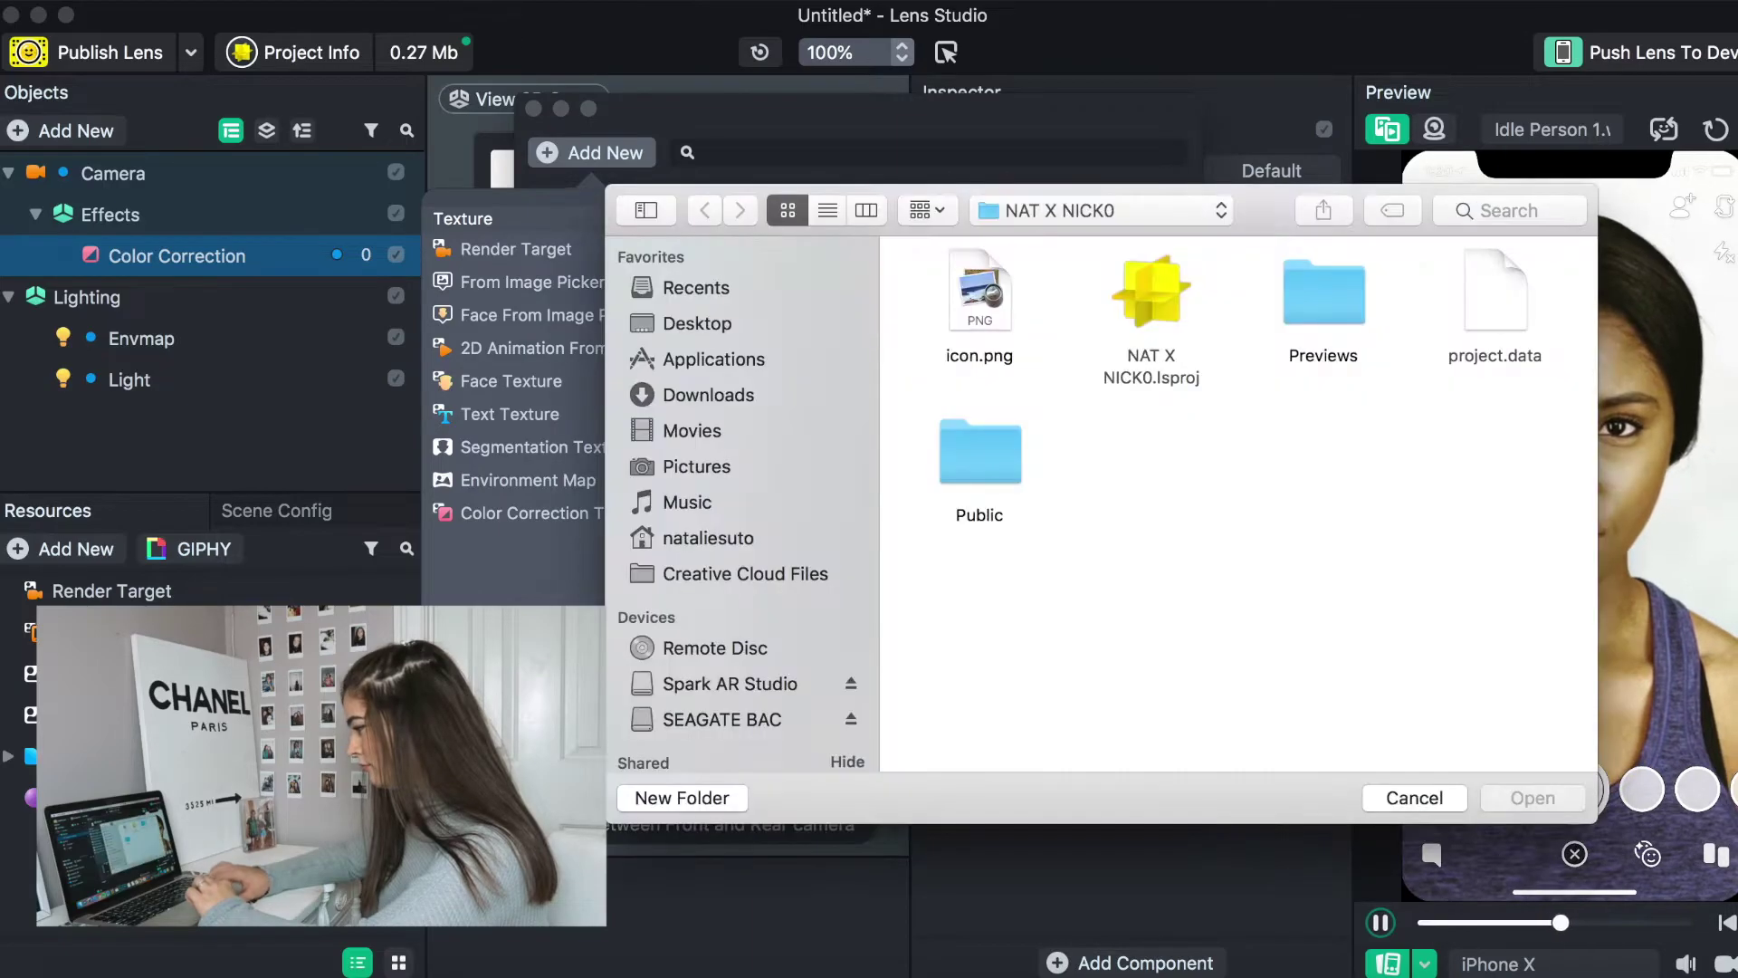
click(696, 323)
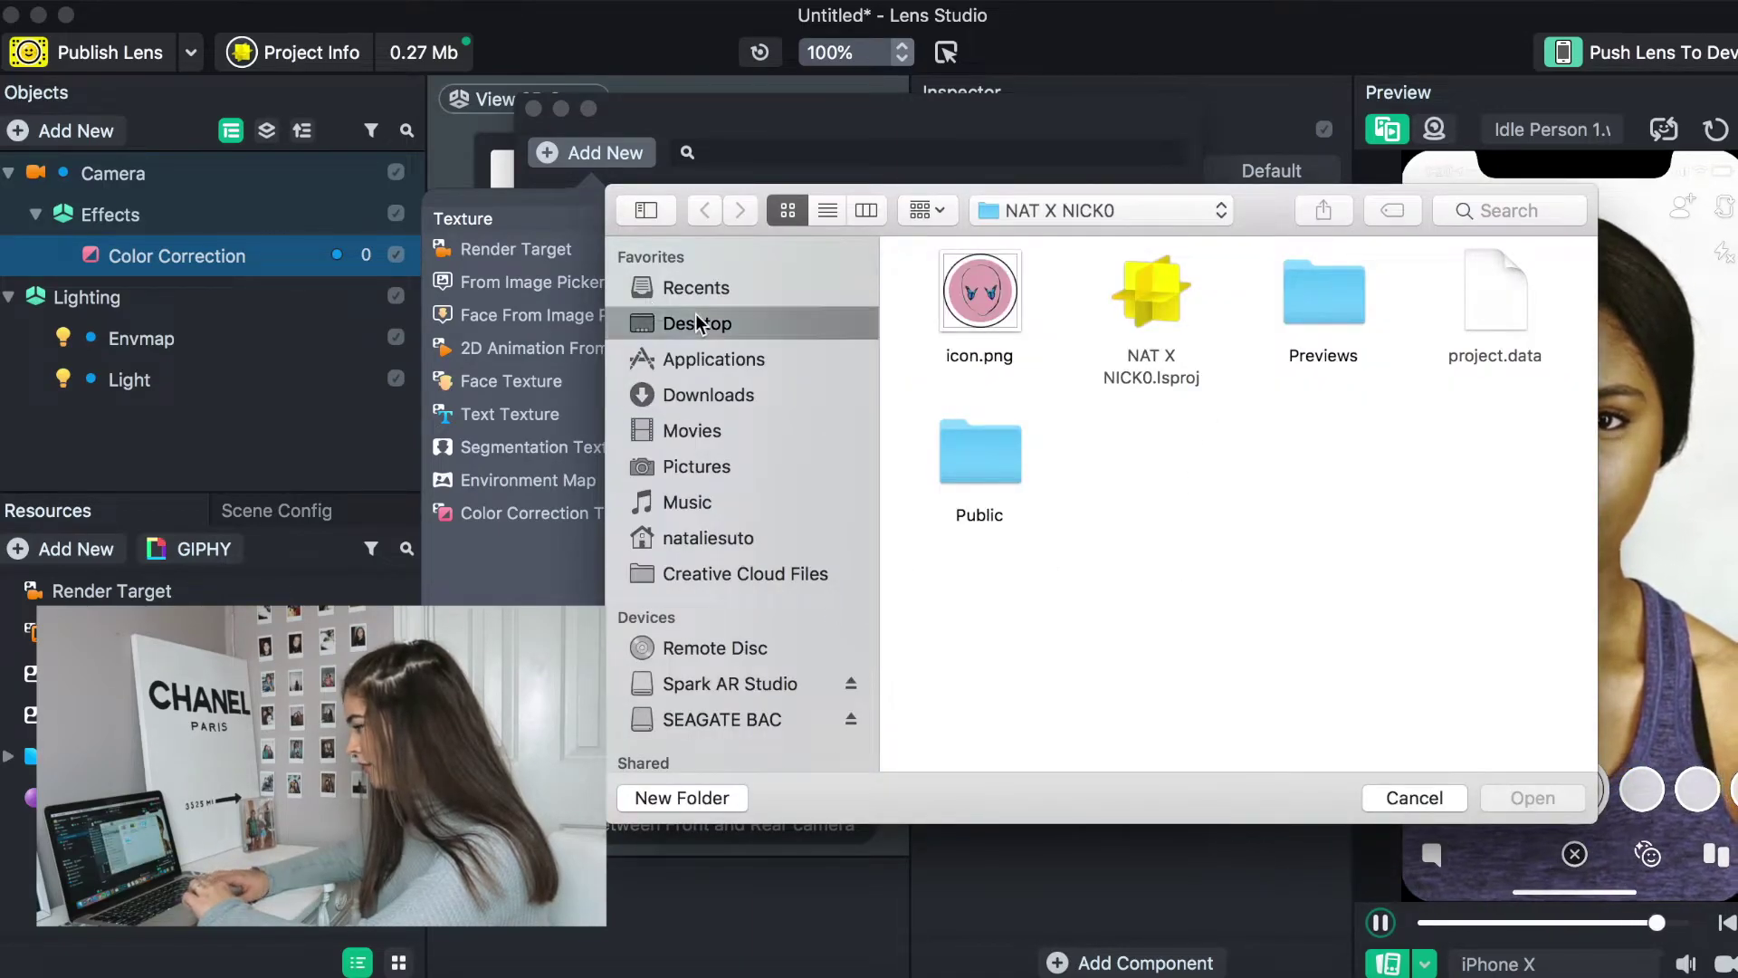
click(1271, 290)
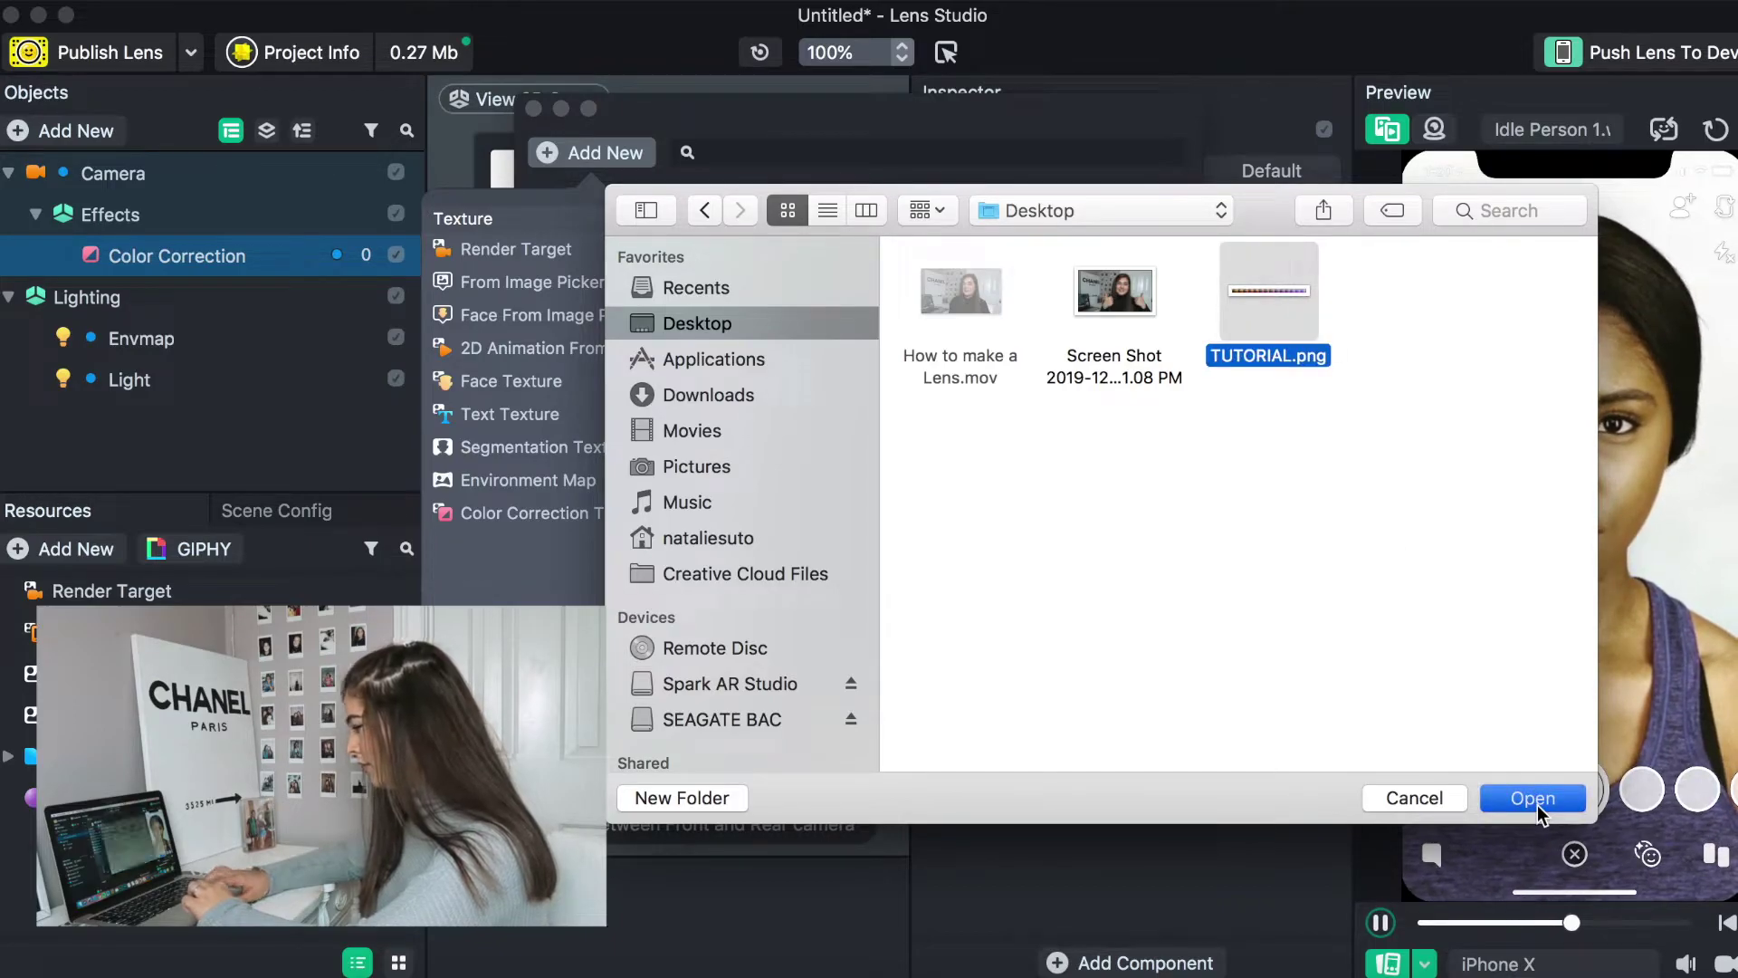
click(1537, 803)
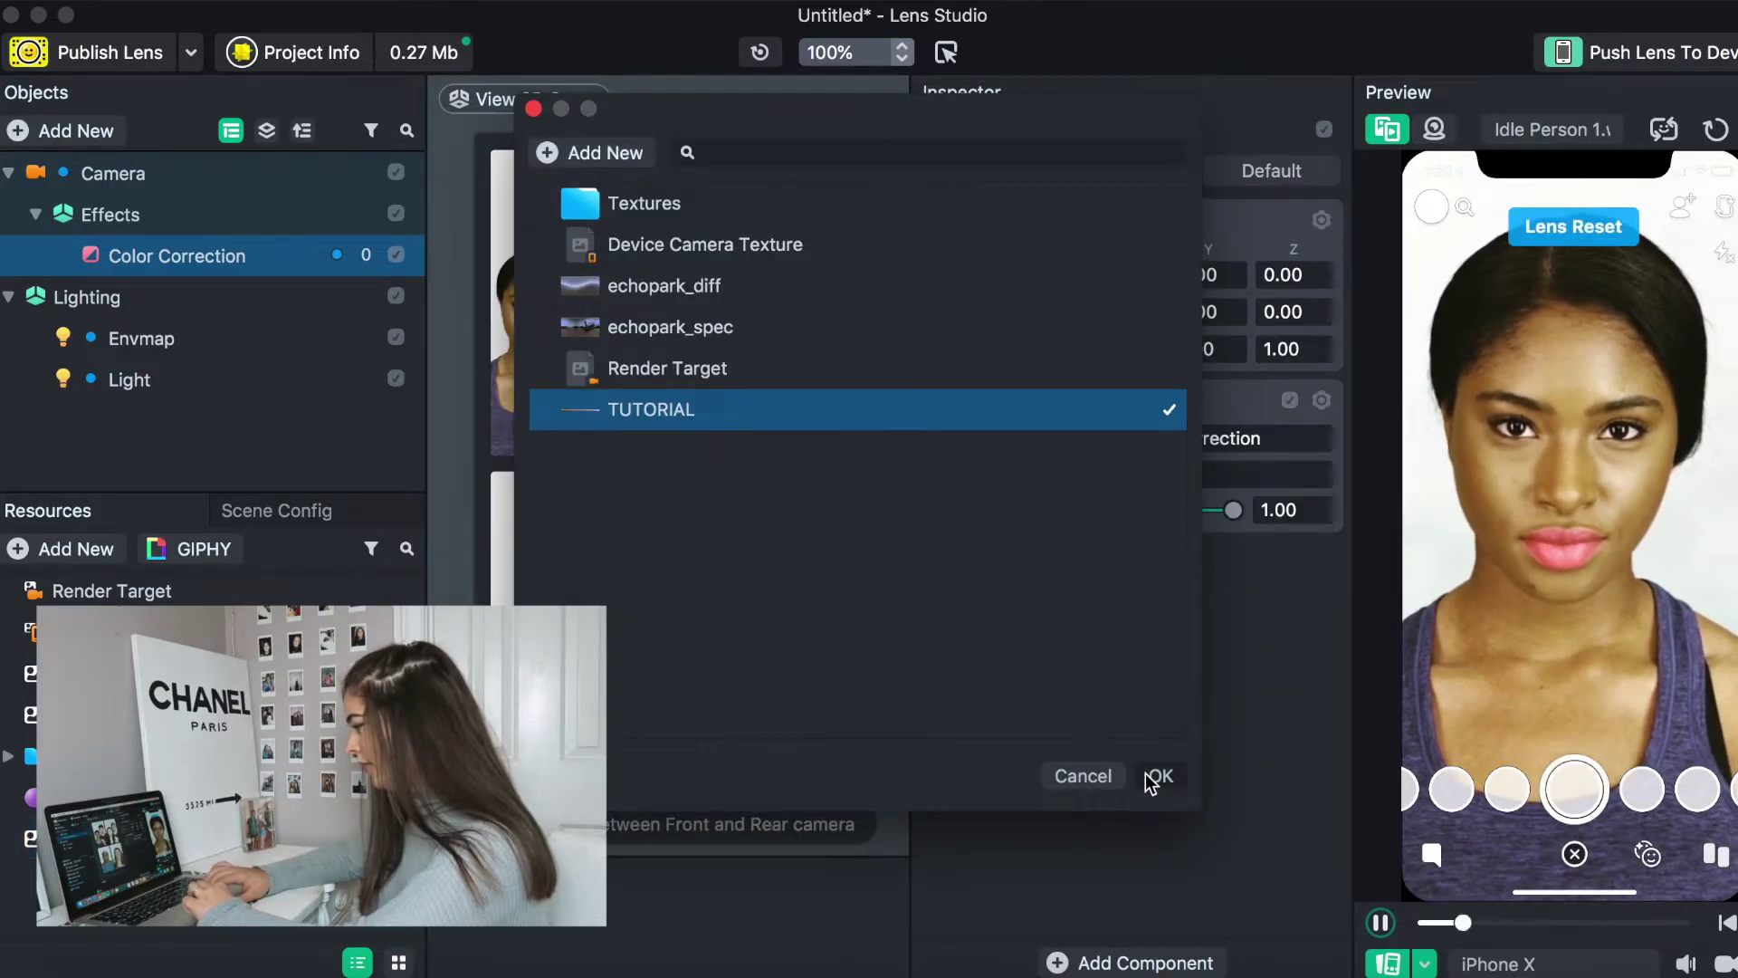
click(1154, 776)
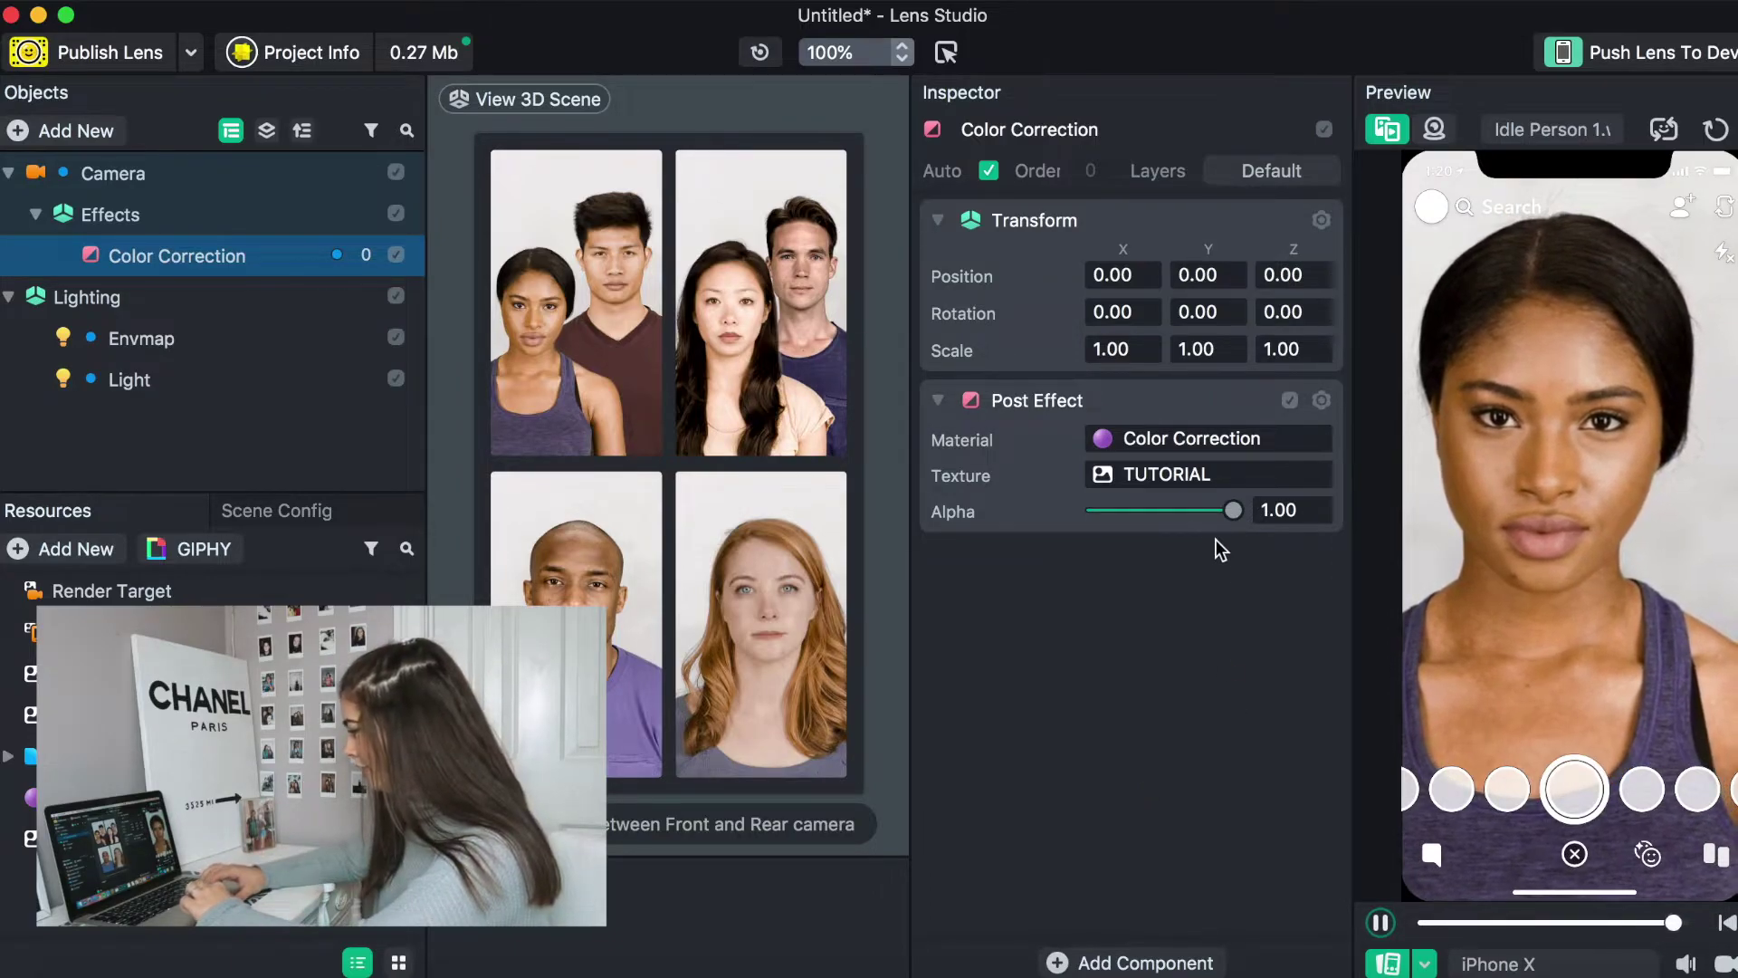
Step: Preview the lens on photo IMG_7276.JPG and lower the Color Correction alpha to 0.50
click(1552, 134)
scroll(1511, 362, up, 3)
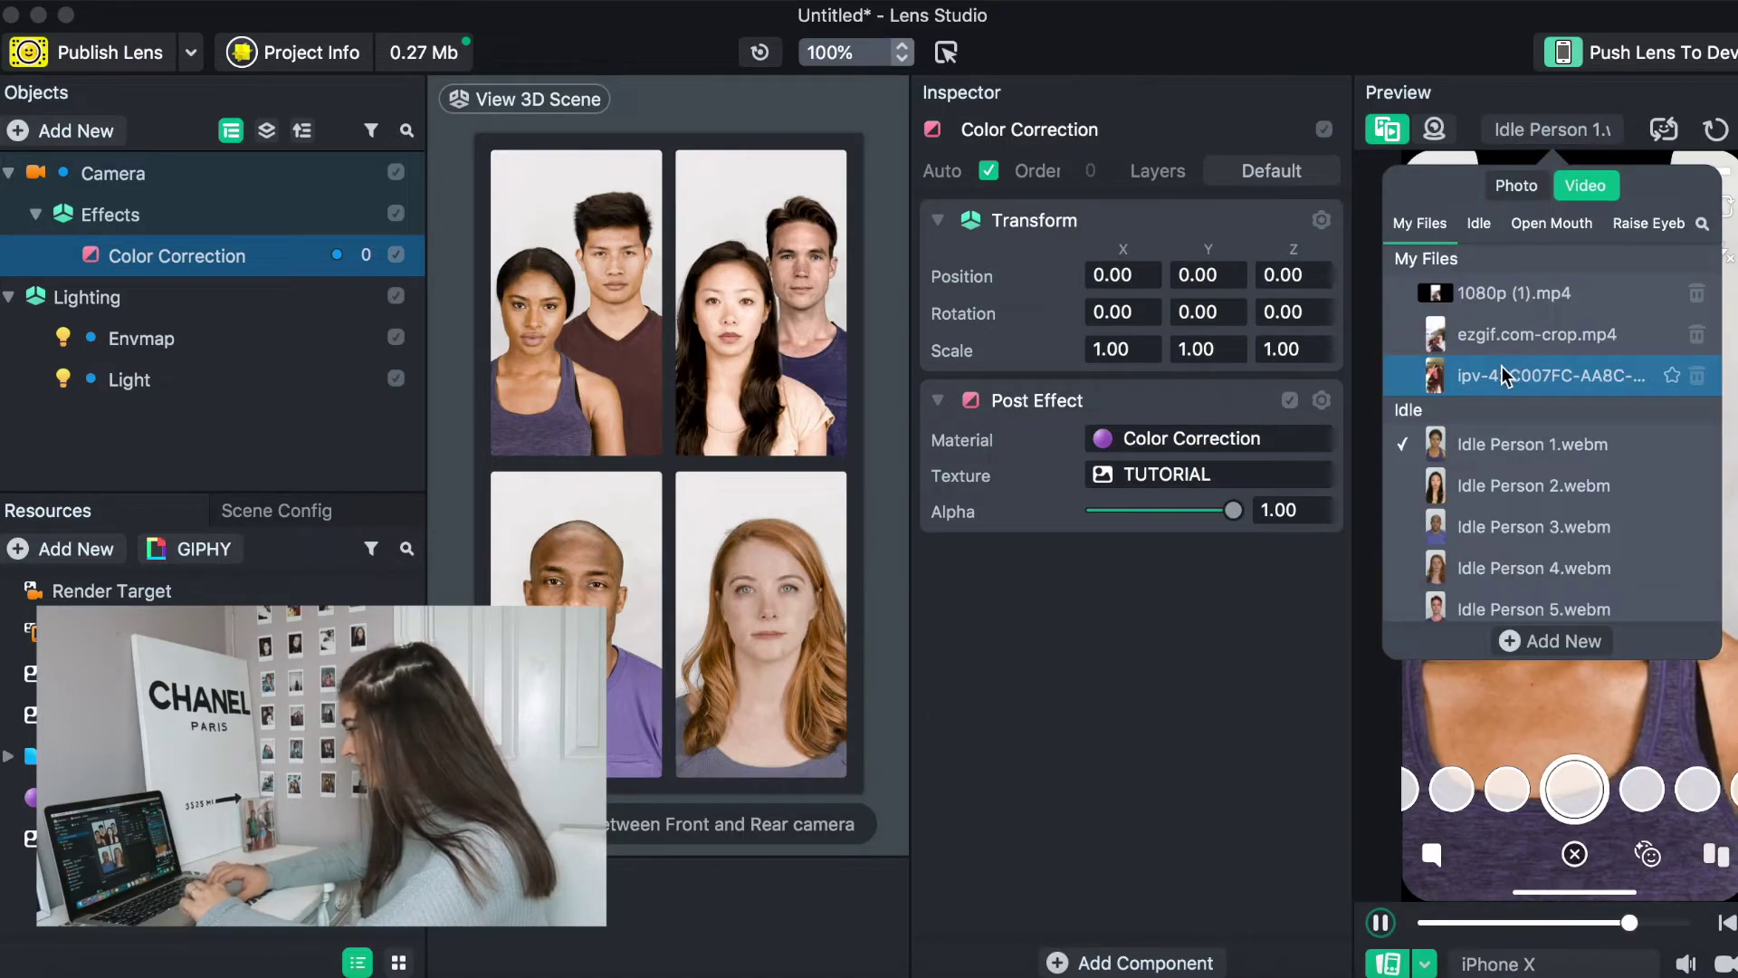
scroll(1530, 470, down, 5)
click(1516, 185)
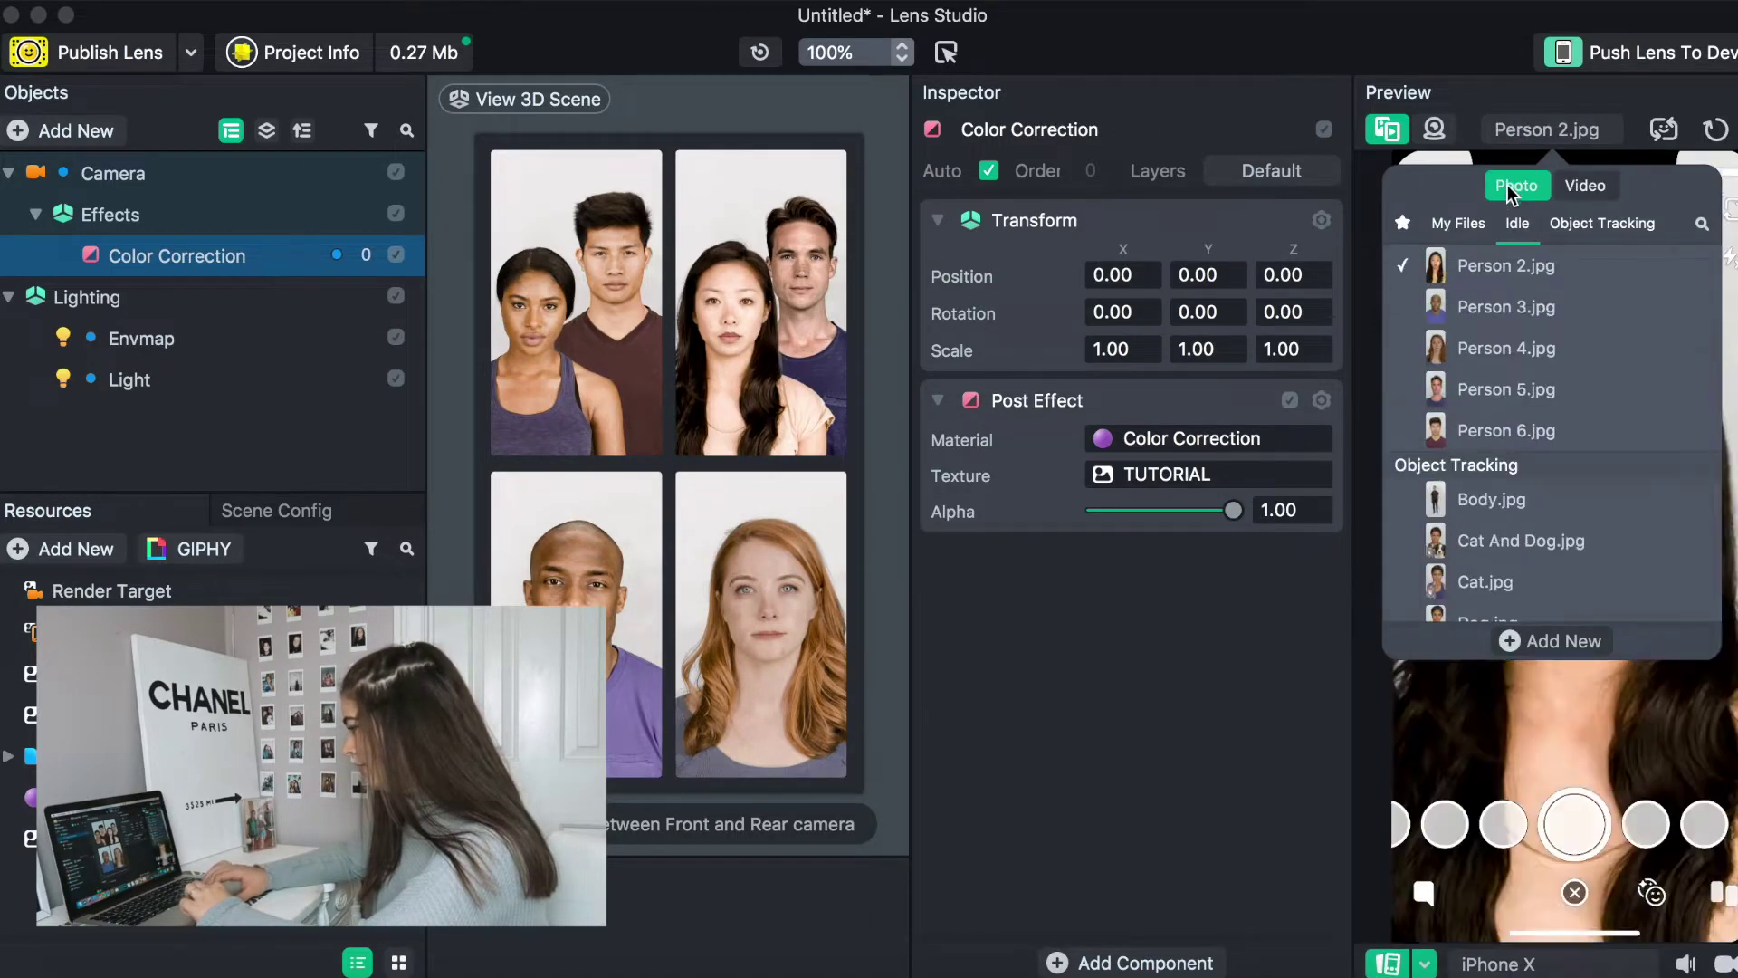
scroll(1543, 300, up, 3)
scroll(1542, 300, up, 1)
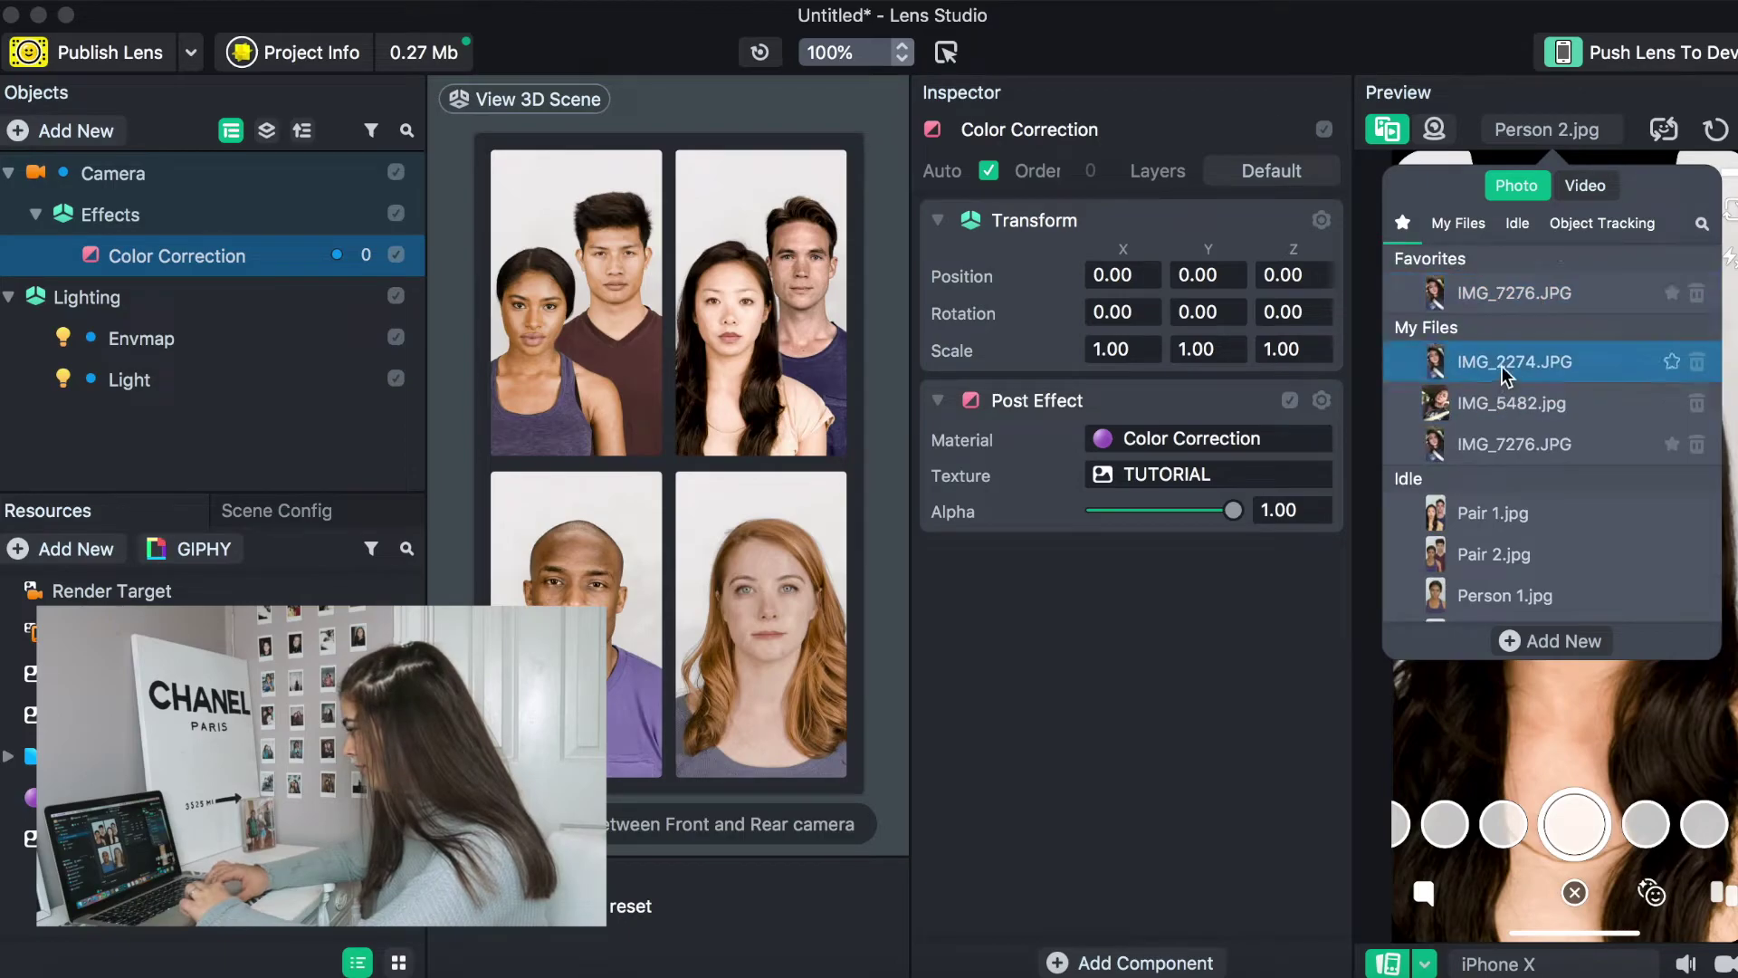
click(1493, 290)
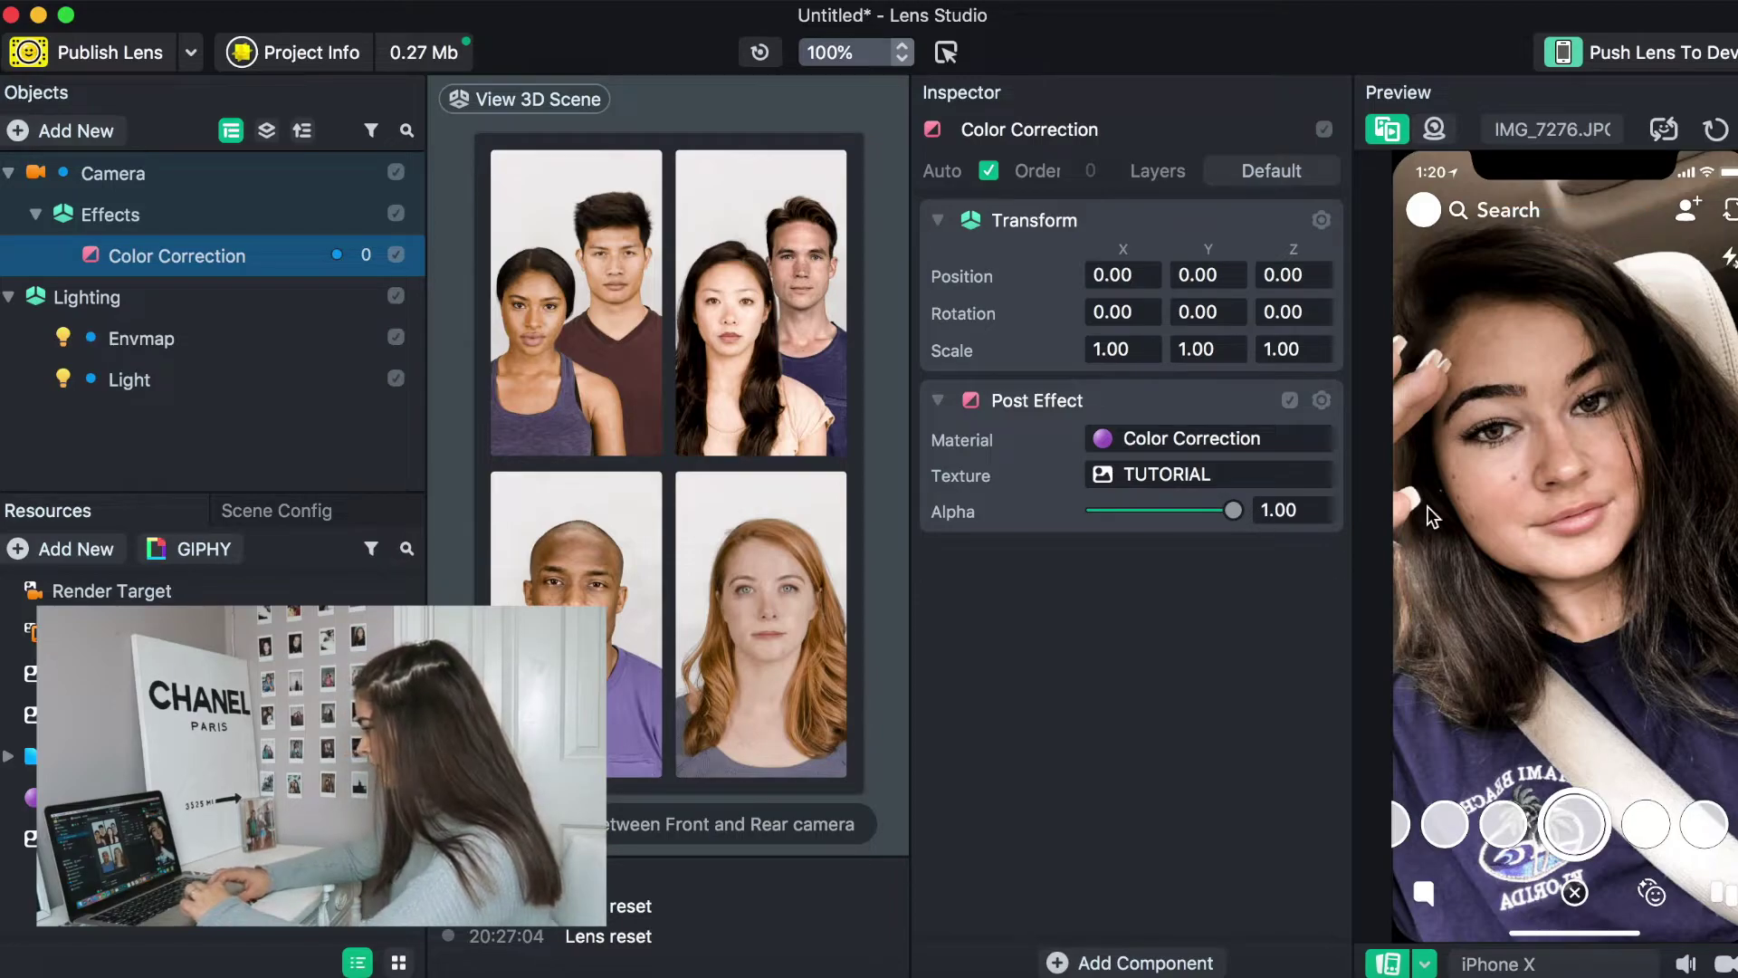
drag(1202, 505, 1167, 514)
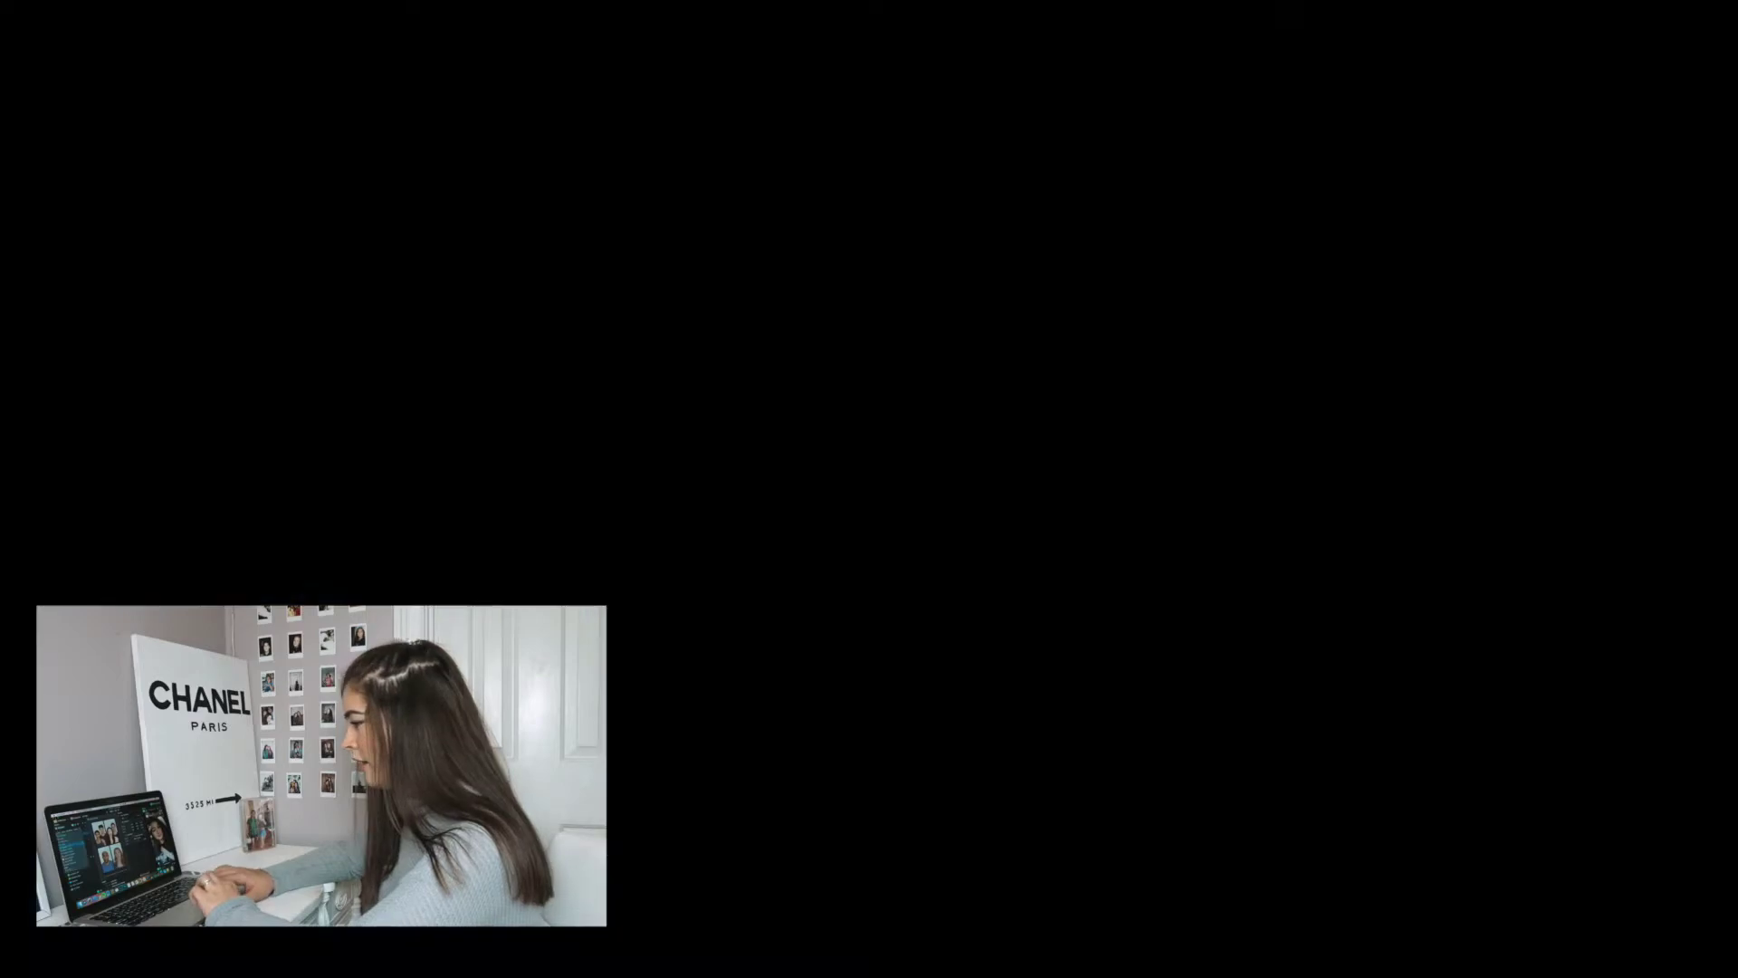
click(64, 130)
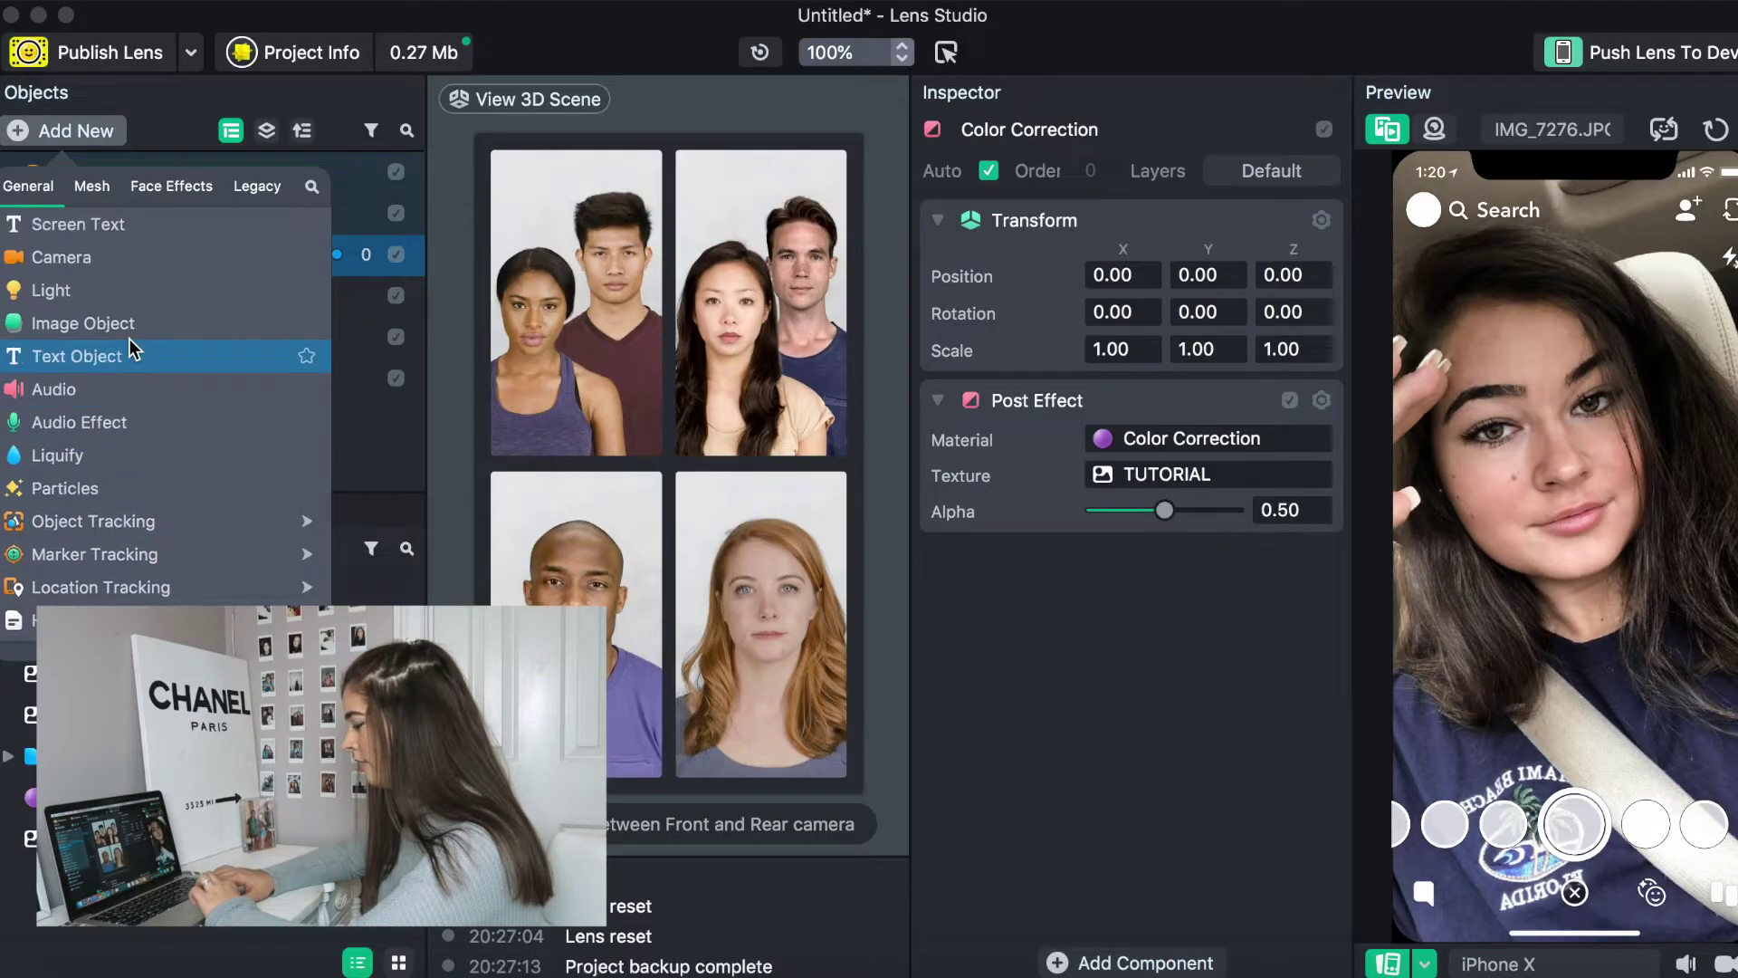
Step: Add a Face Retouch effect with Eye Sharpening and Eye Whitening off and Soft Skin at 1.10
scroll(112, 400, down, 10)
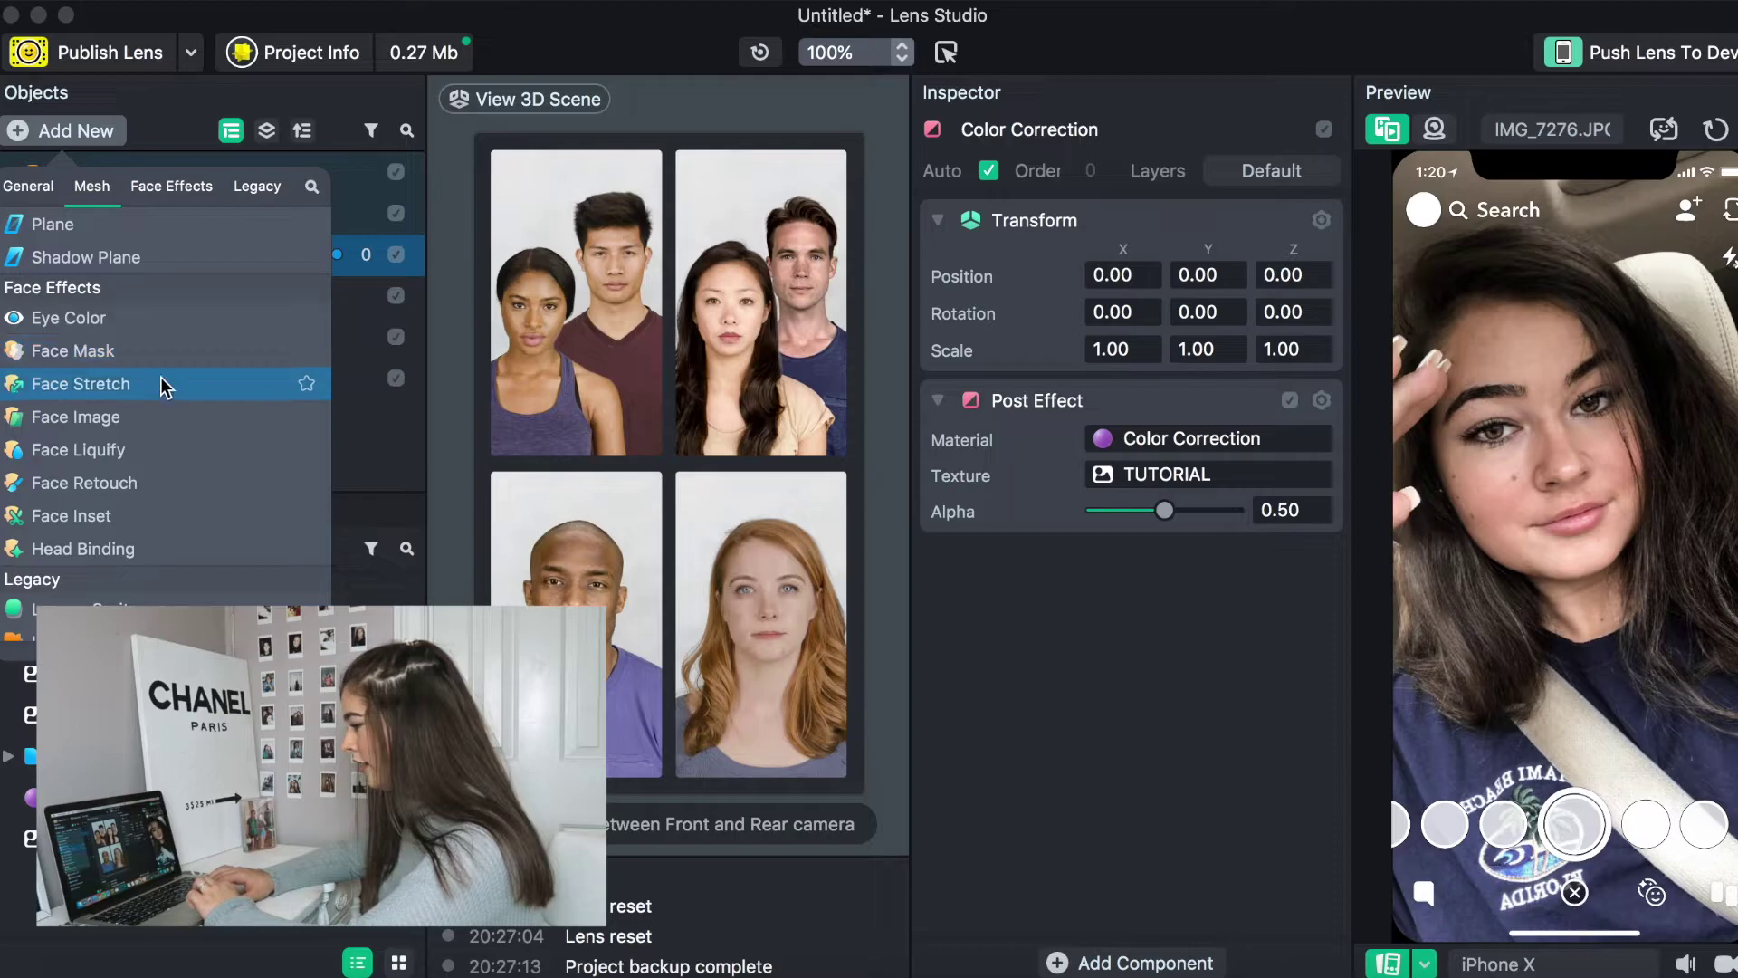
click(142, 485)
click(230, 301)
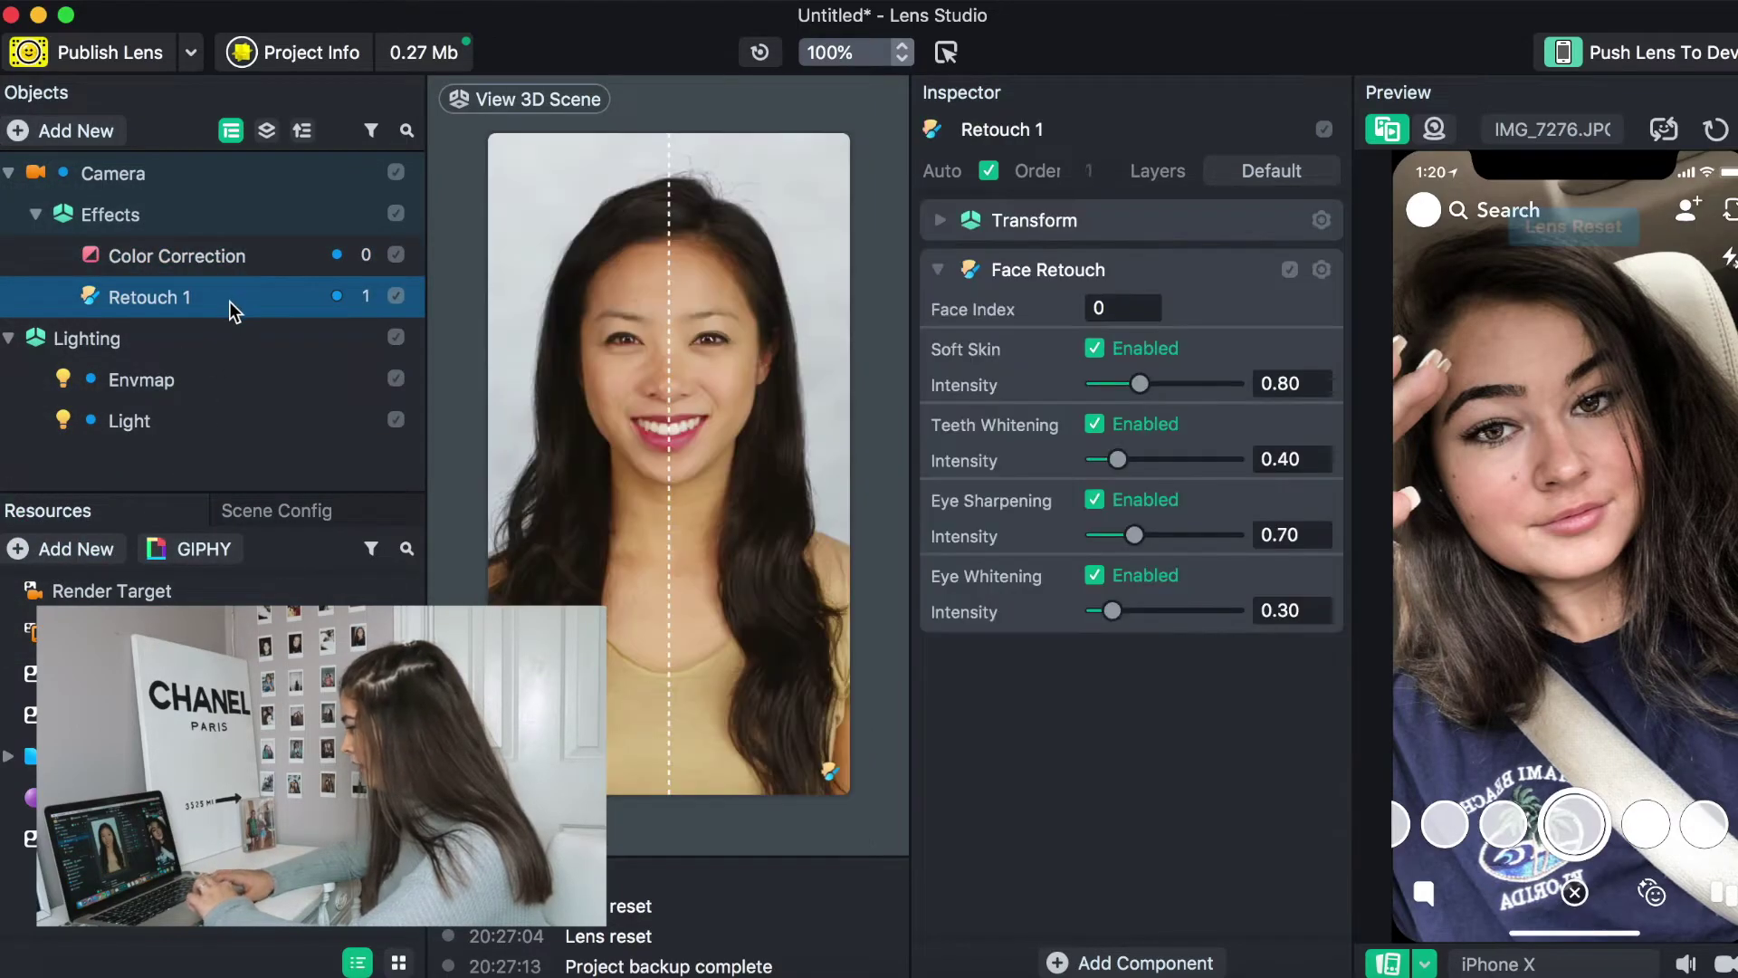
click(1094, 500)
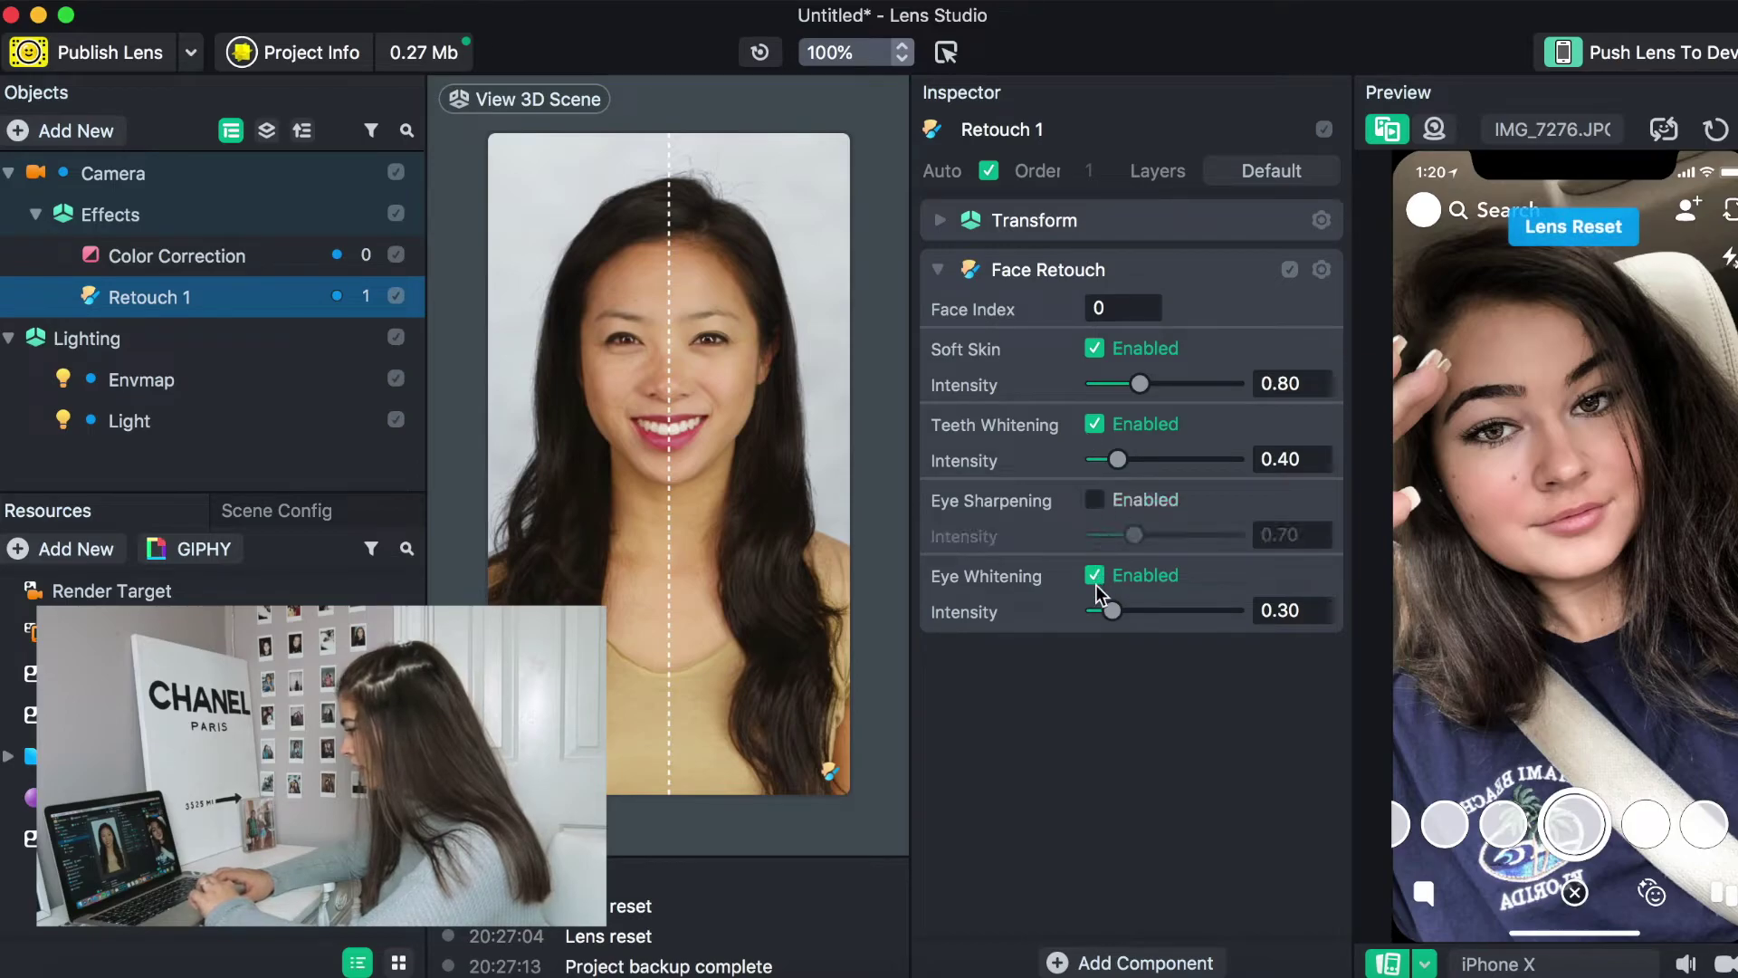
click(1095, 578)
click(1161, 384)
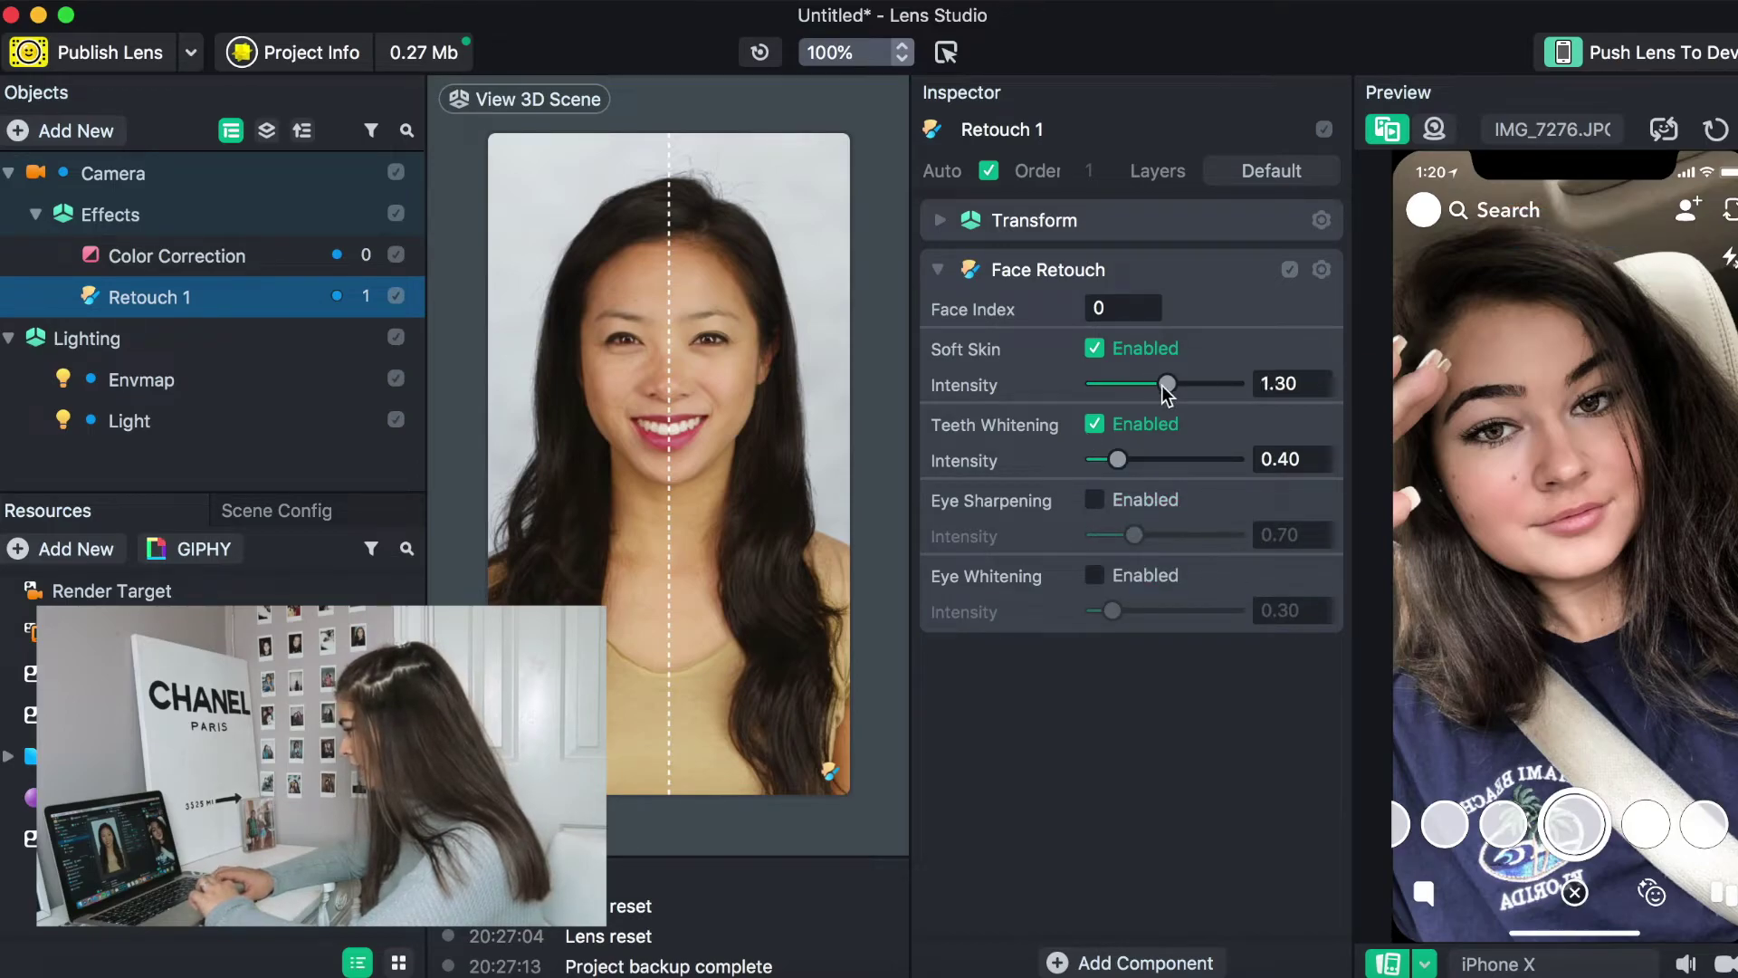
drag(1233, 384, 1155, 384)
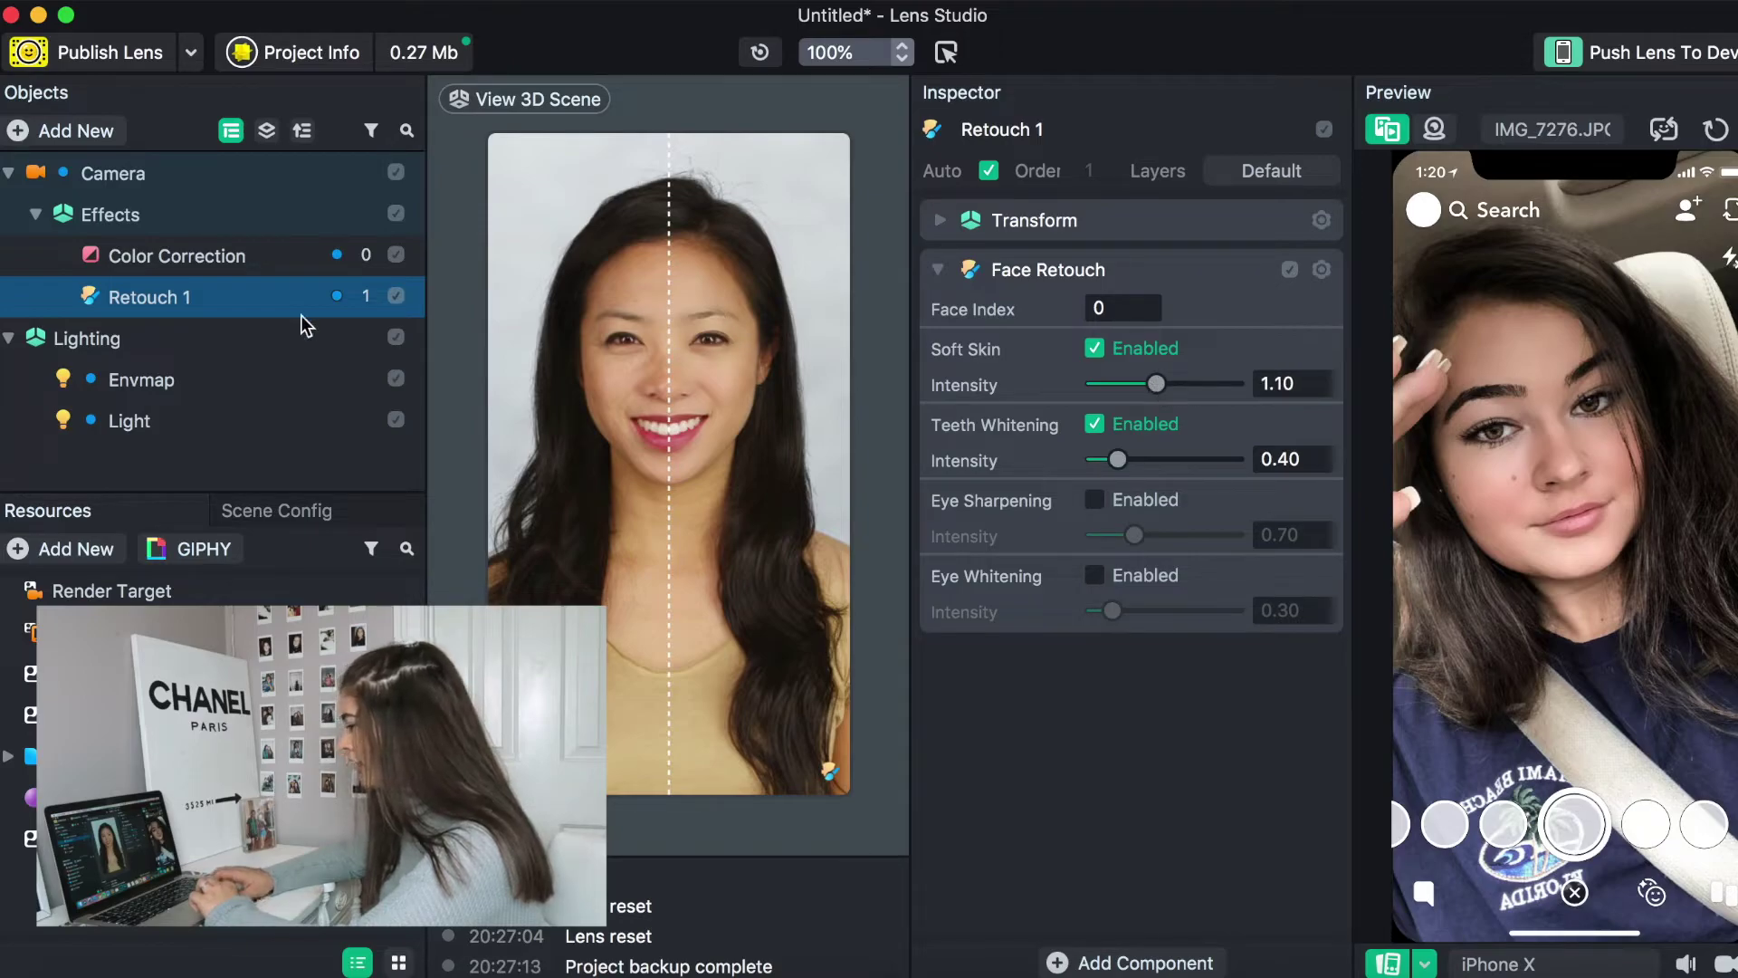
Step: Copy the Face Retouch component's settings from its gear menu
click(1320, 284)
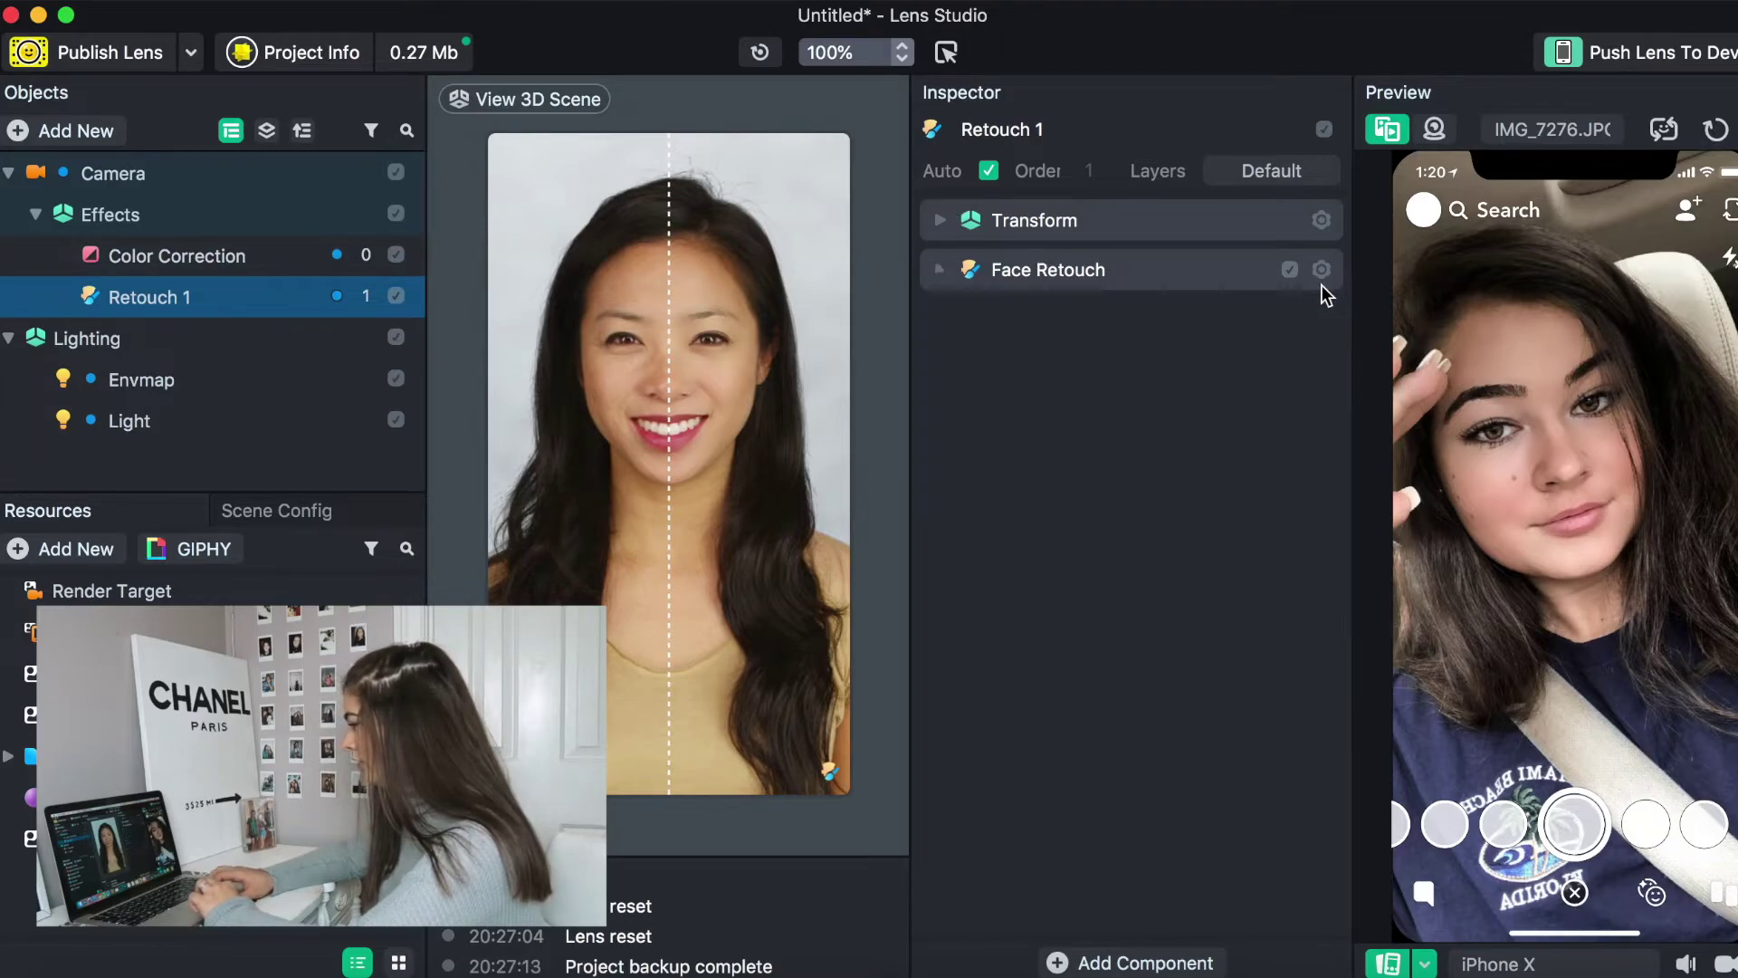
click(1320, 285)
click(1321, 271)
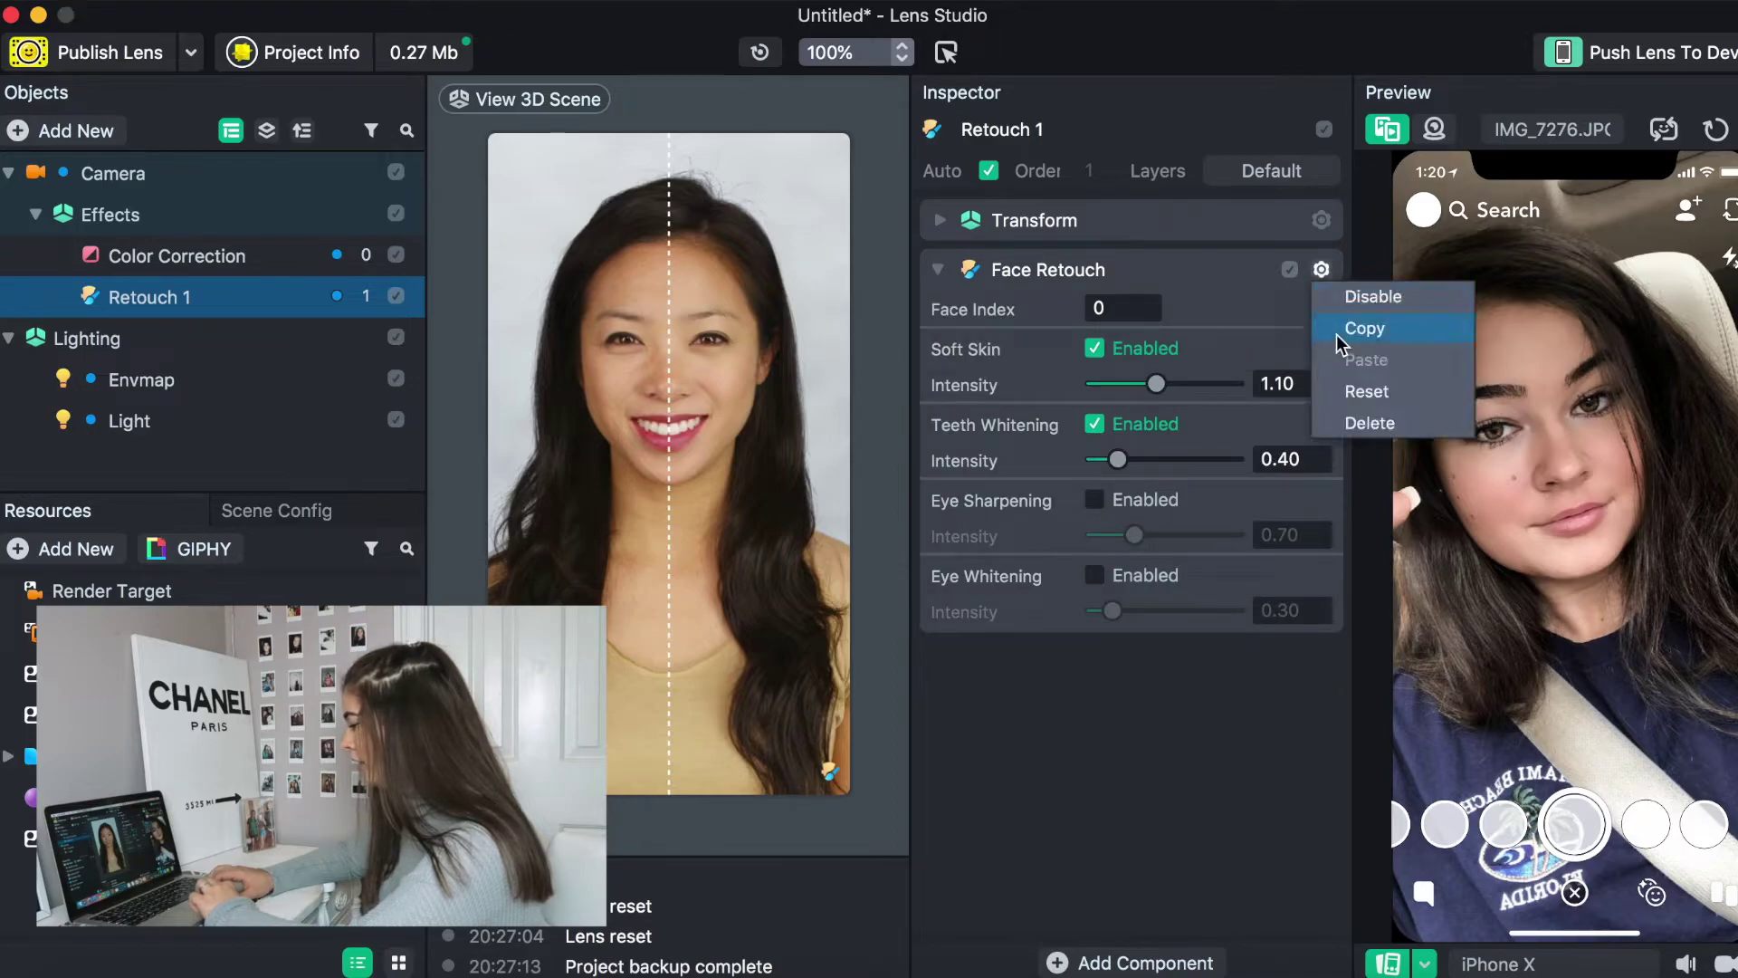
click(1344, 330)
click(1321, 270)
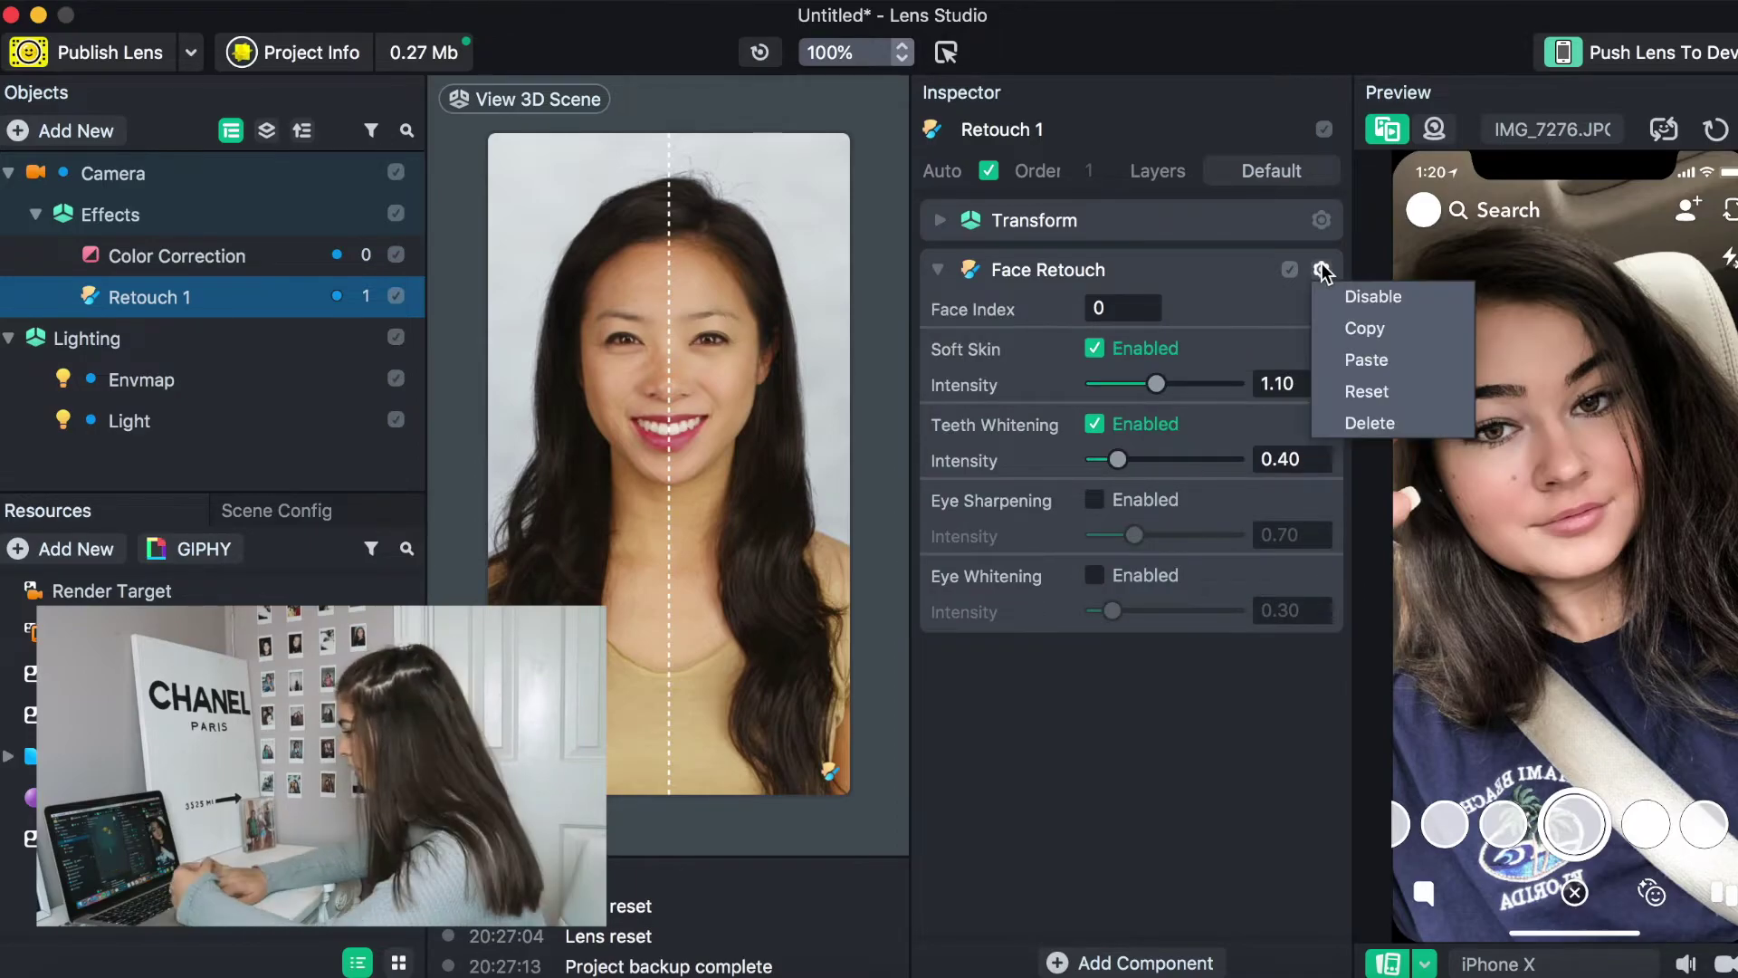
Step: Paste two Face Retouch copies set to Face Index 1 and 2, then collapse the components
click(1379, 364)
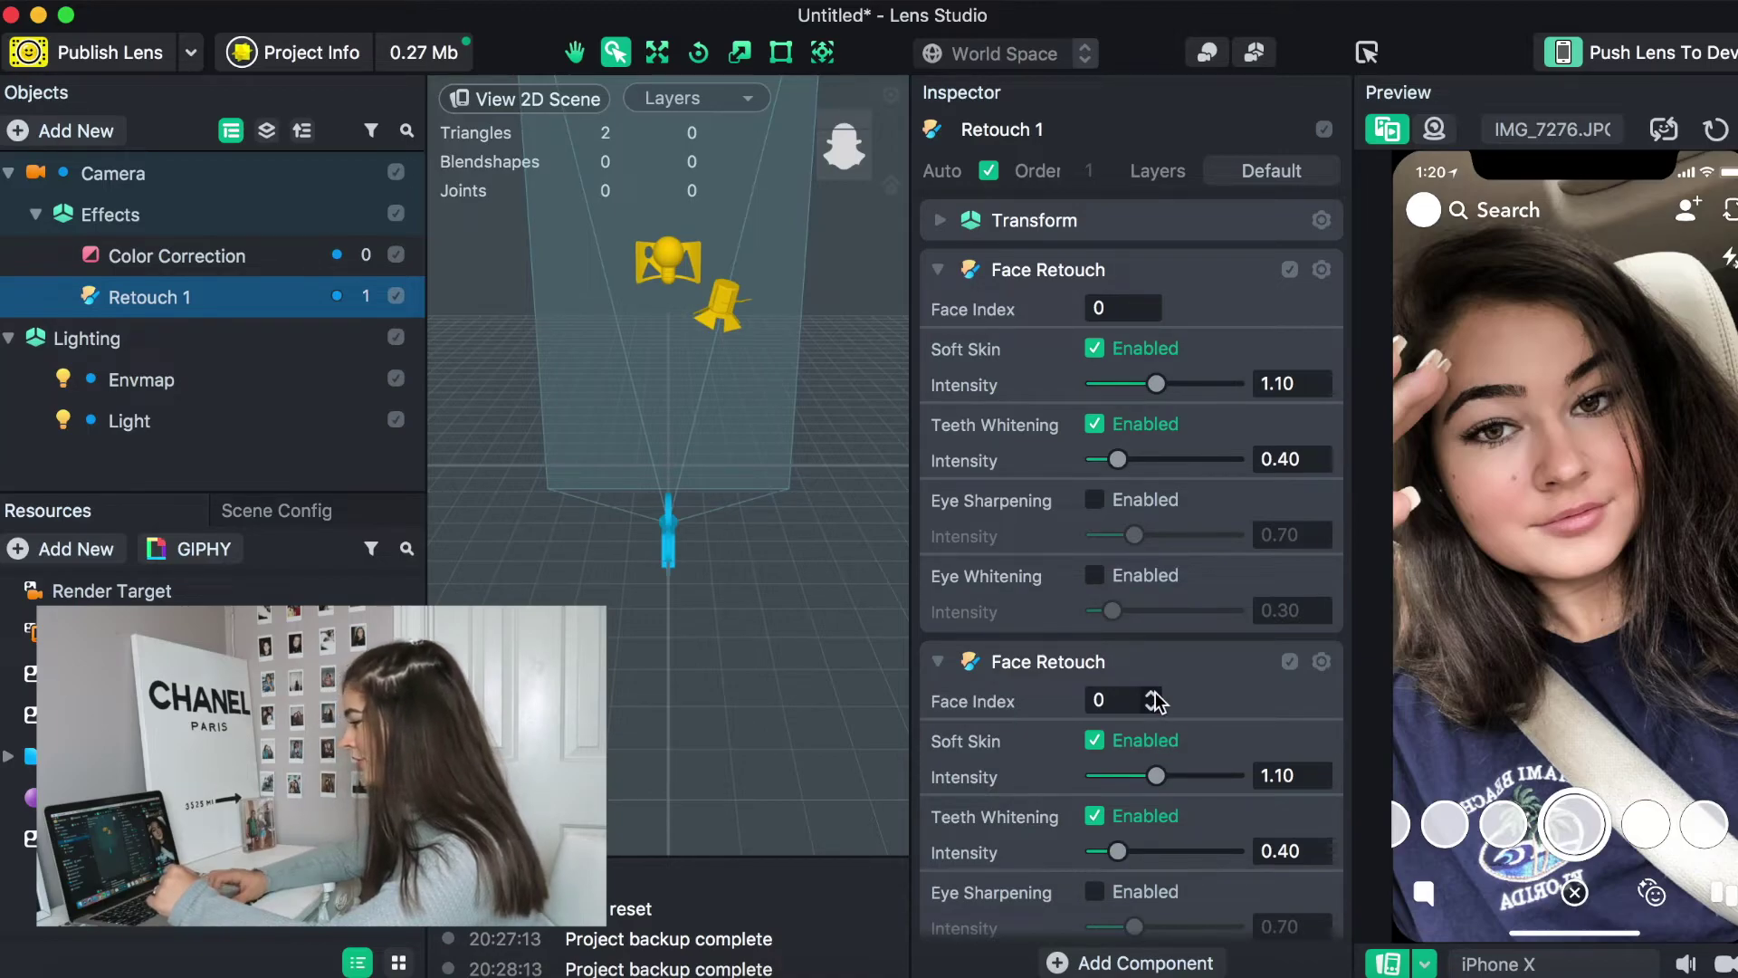
click(1152, 694)
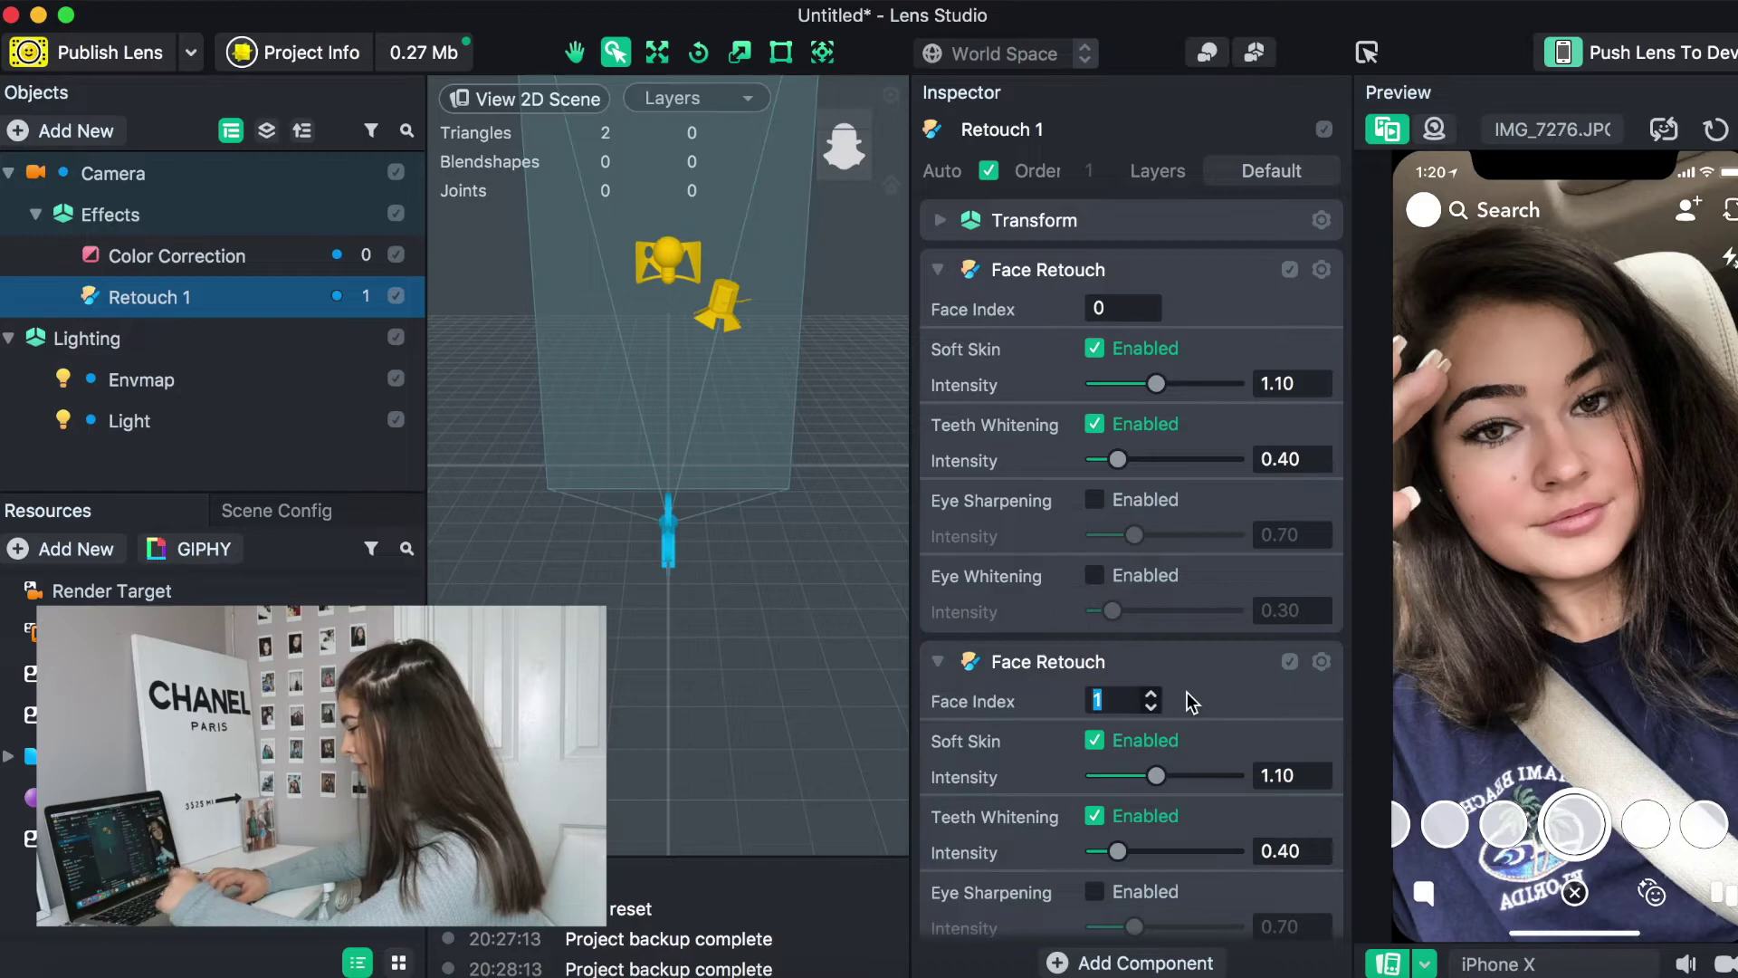
click(1323, 662)
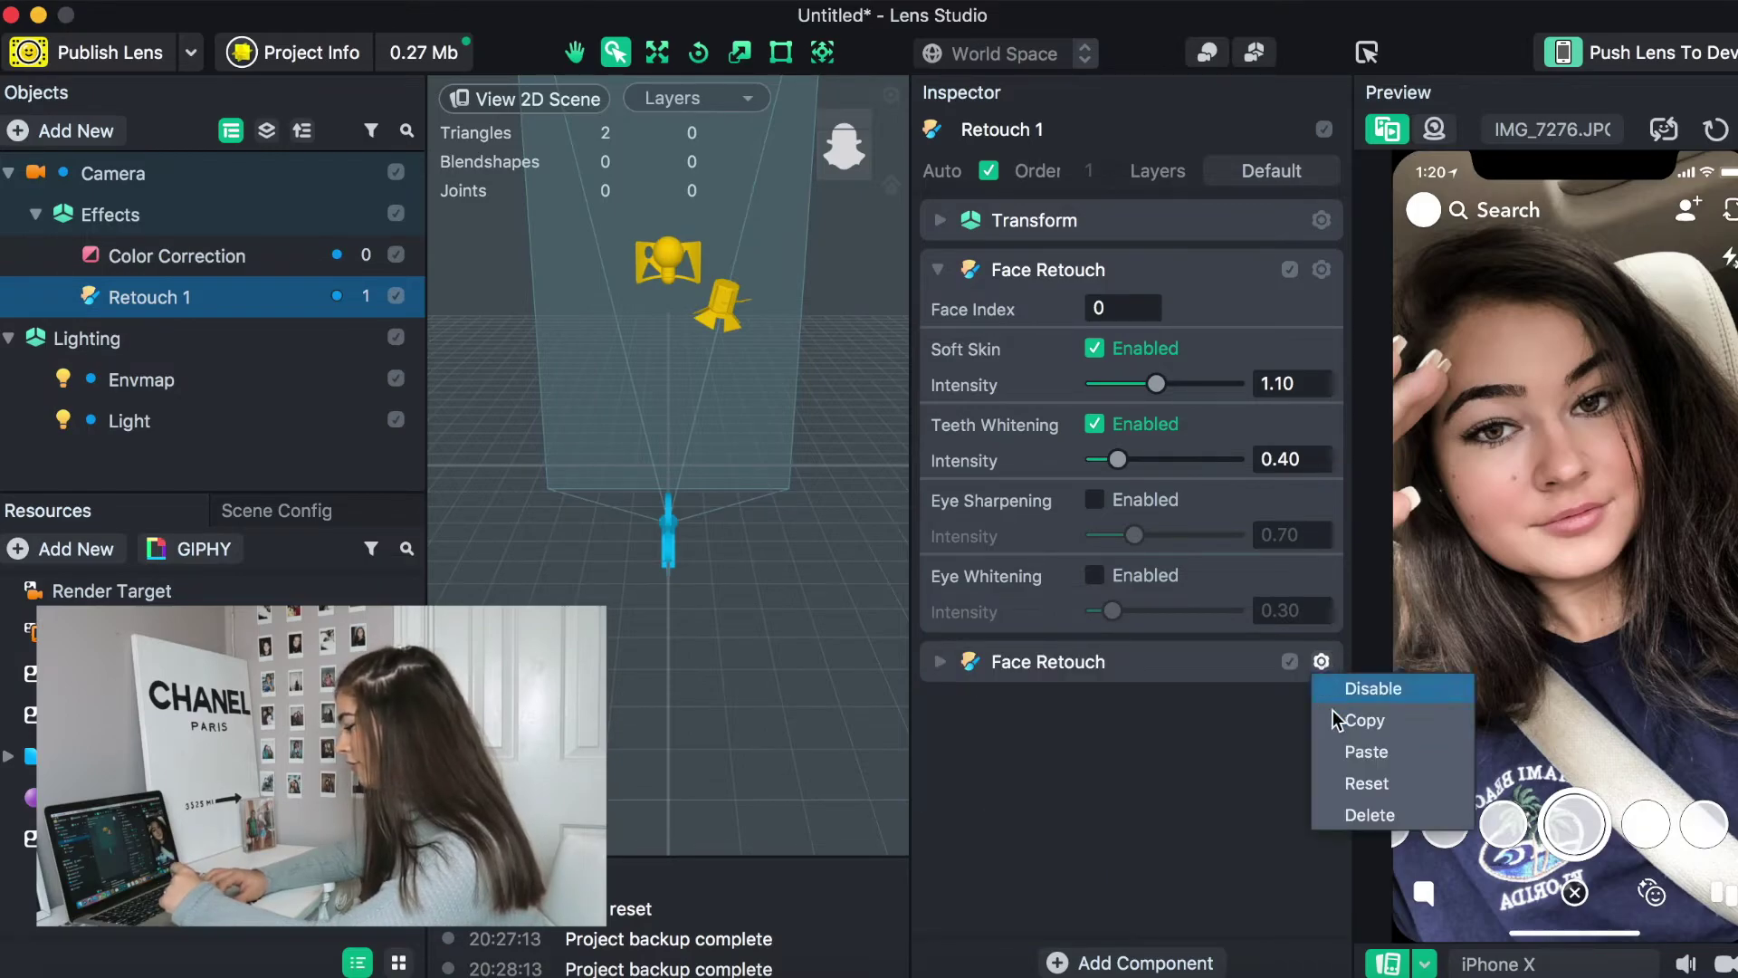
click(1339, 751)
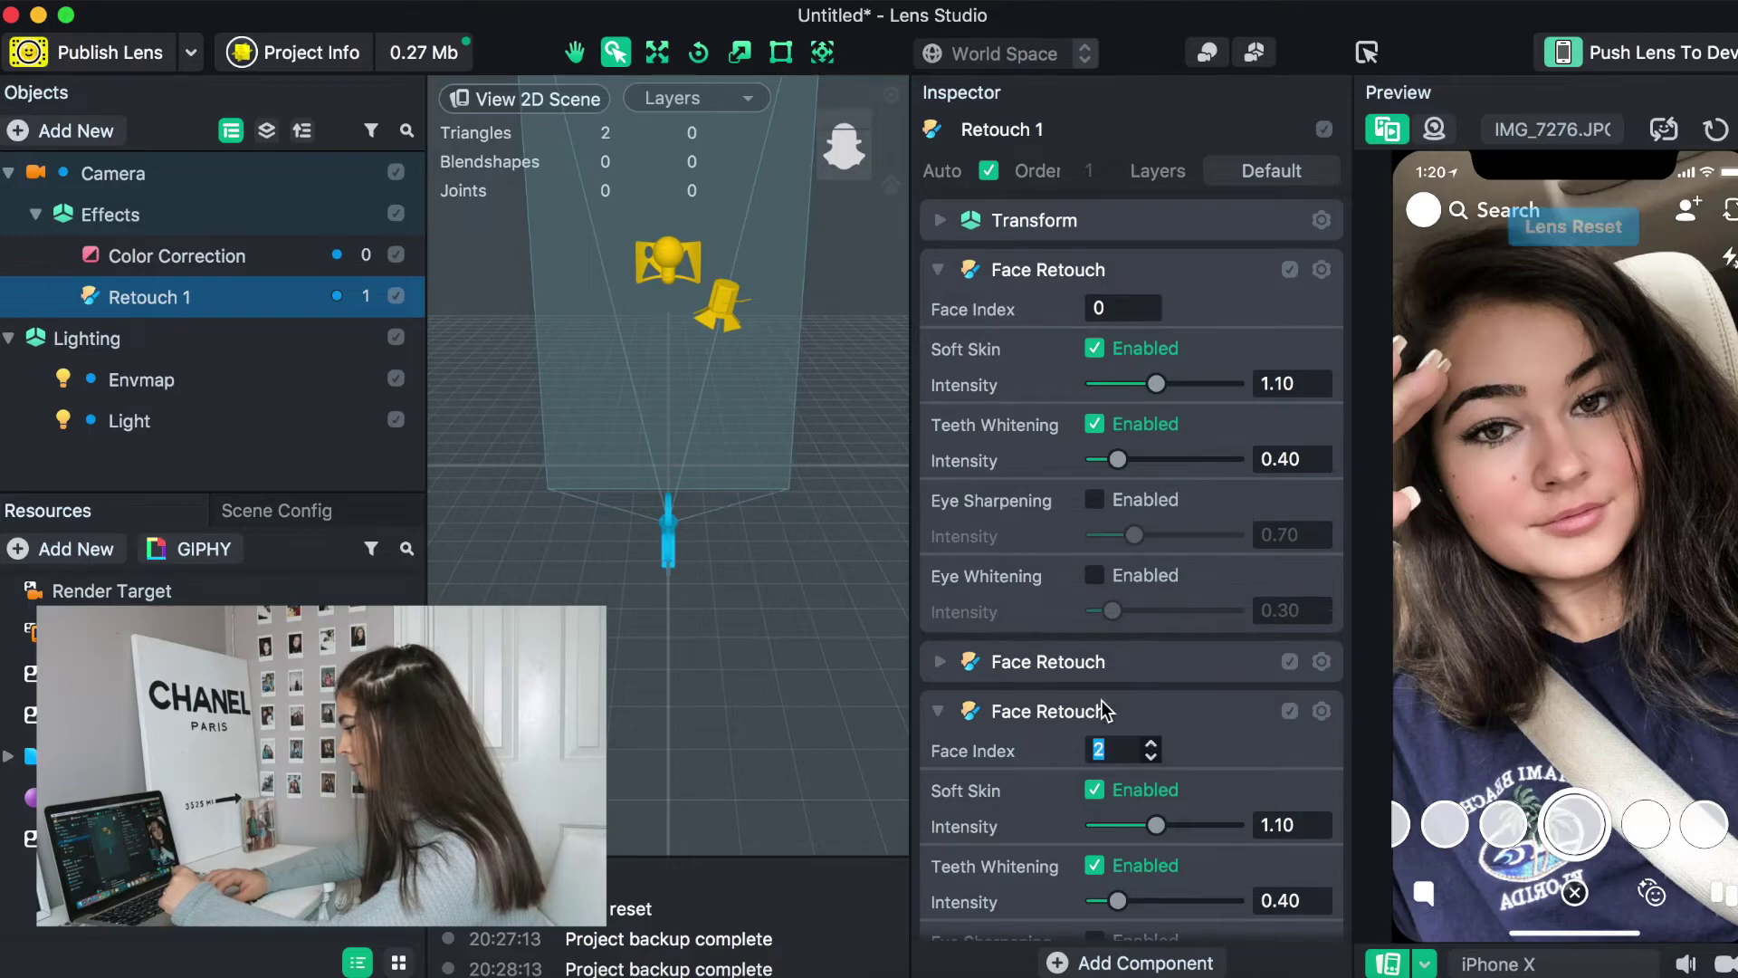
click(939, 711)
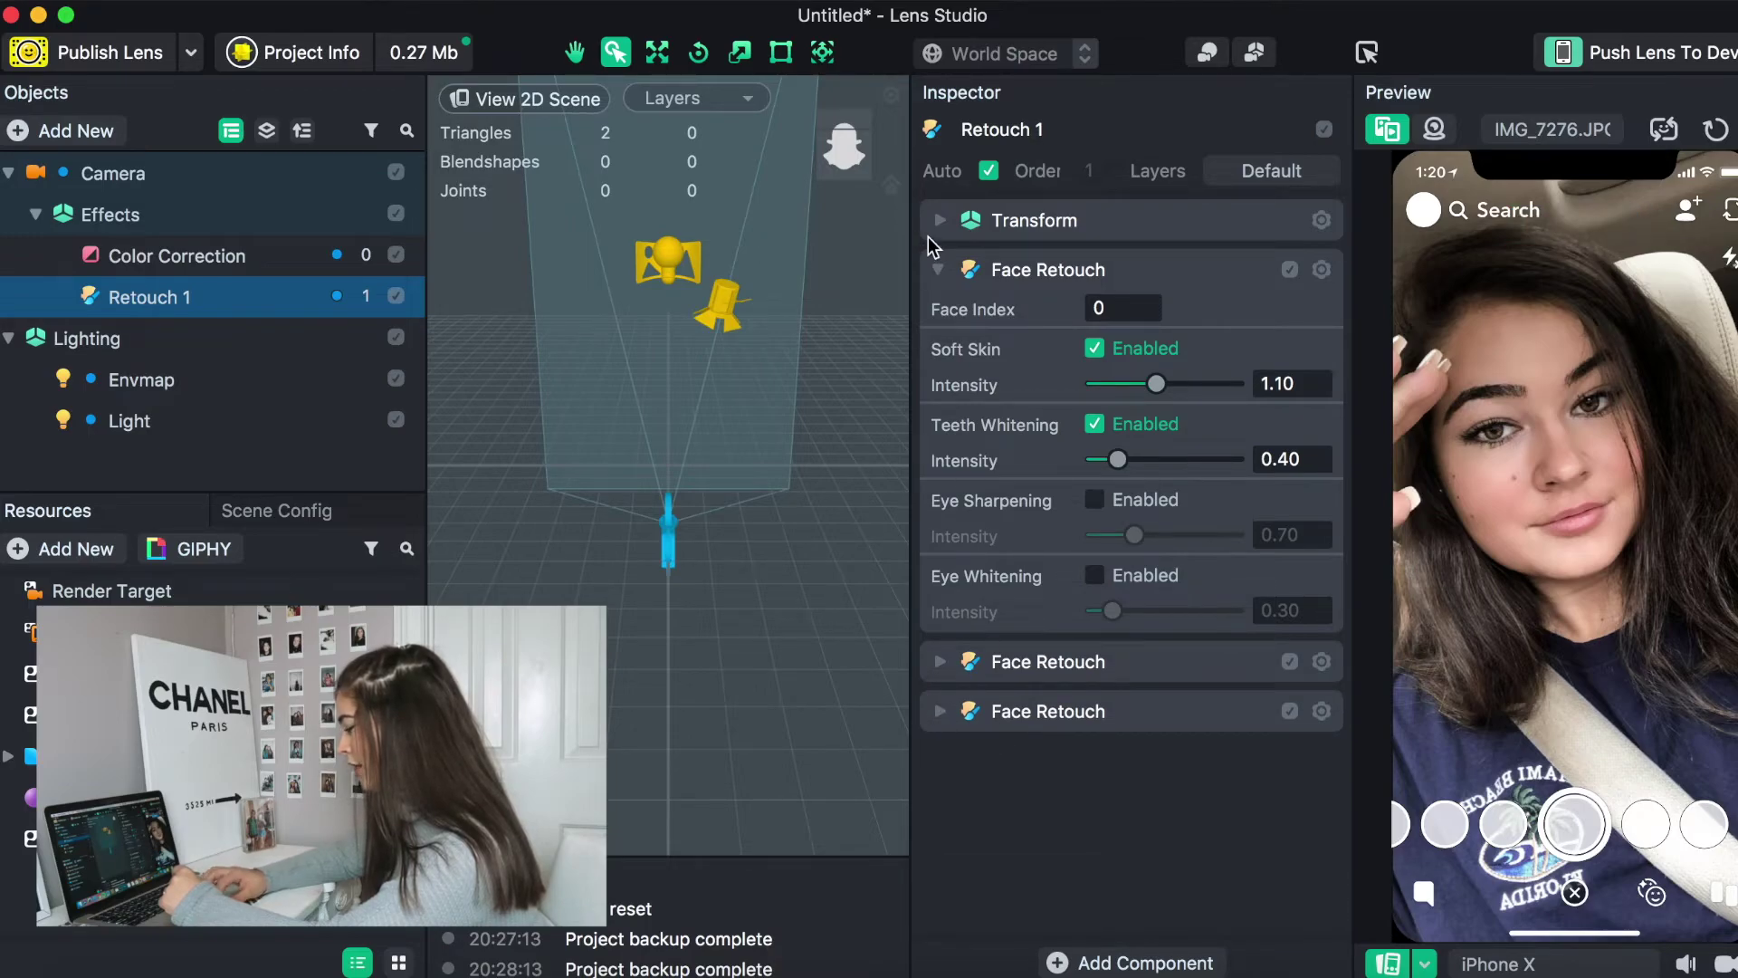
click(938, 269)
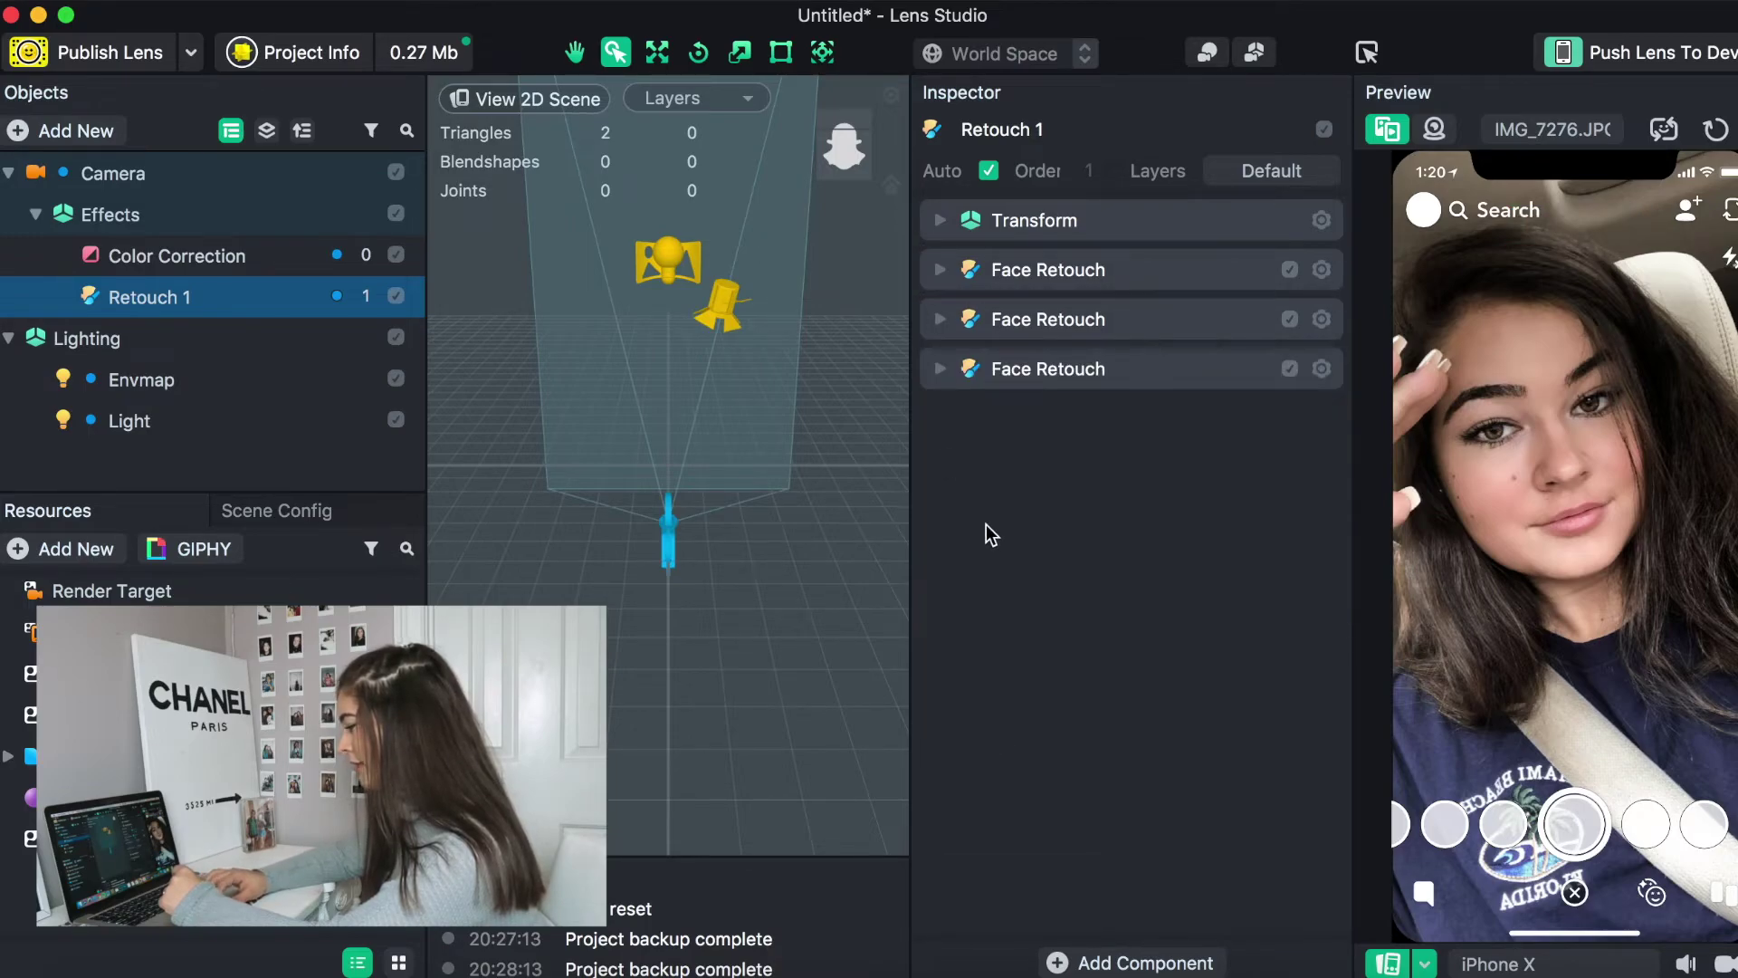